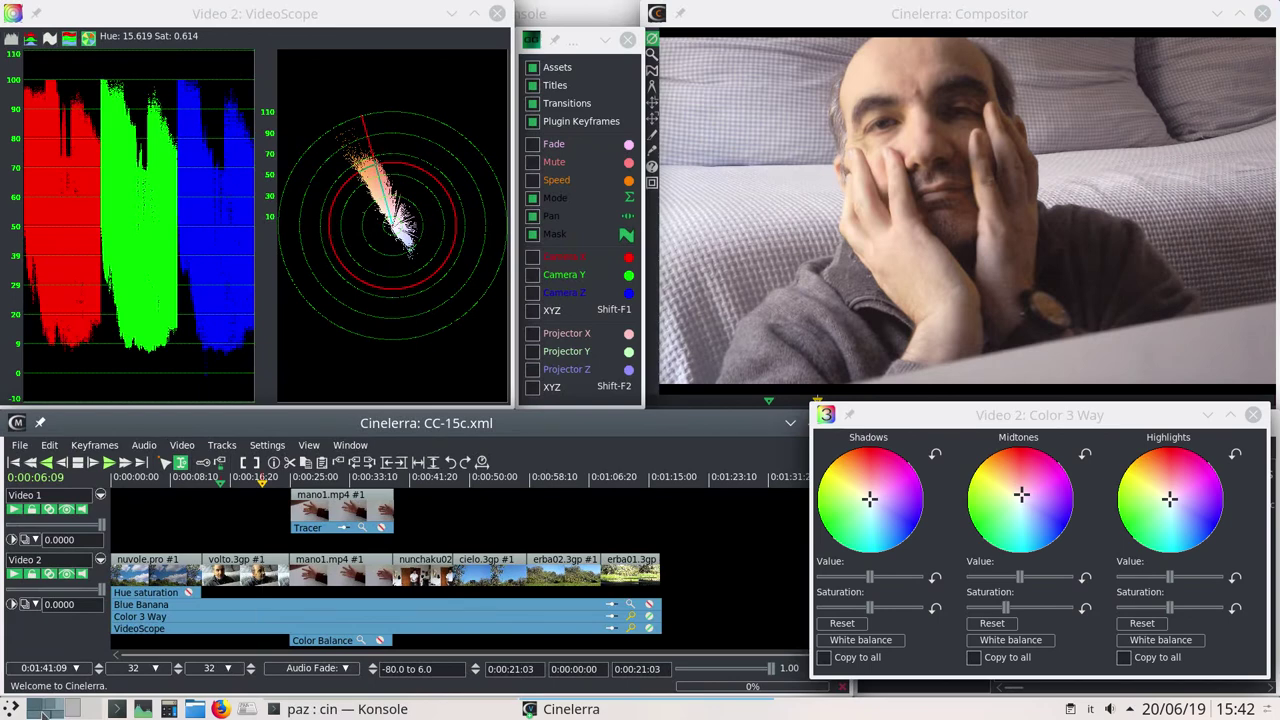
Compare the skin tones of the volto.3gp frame at 0:00:21:03 with the nunchaku02 clip at 0:00:43:11, returning to the volto.3gp frame
{"action": "left_click", "coordinate": [925, 92]}
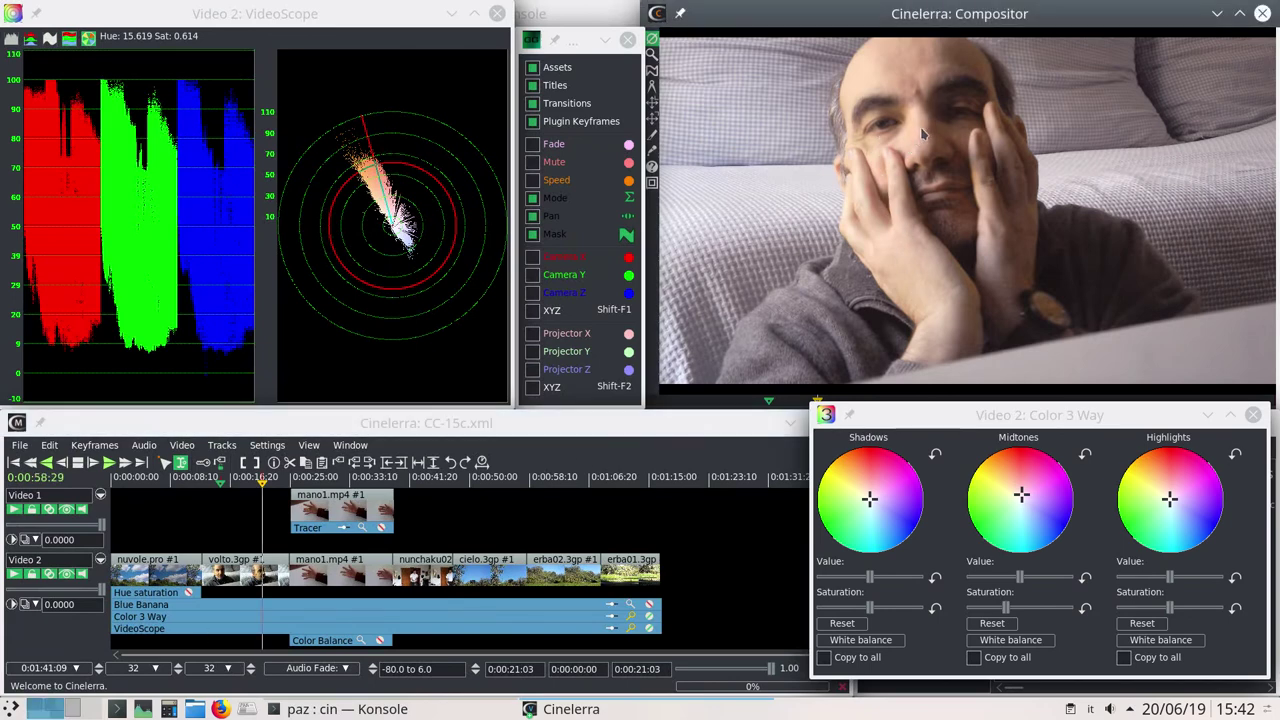
{"action": "left_click", "coordinate": [422, 477]}
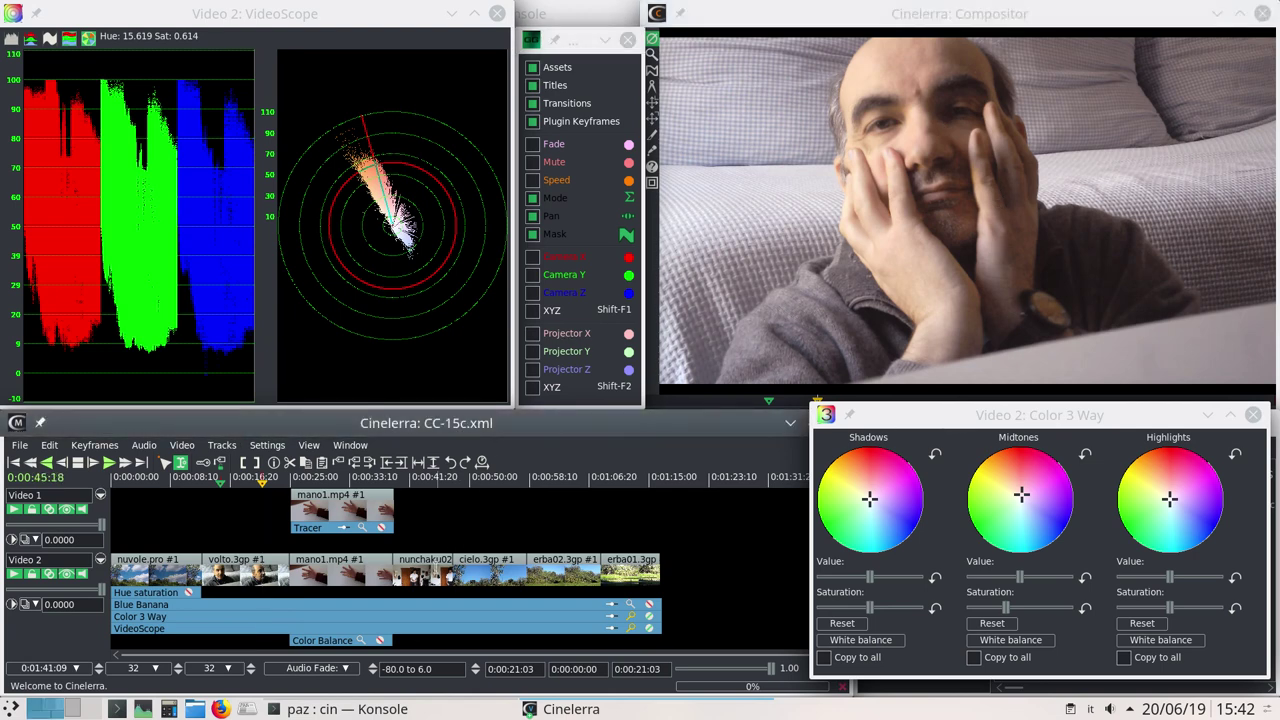
{"action": "left_click", "coordinate": [1055, 155]}
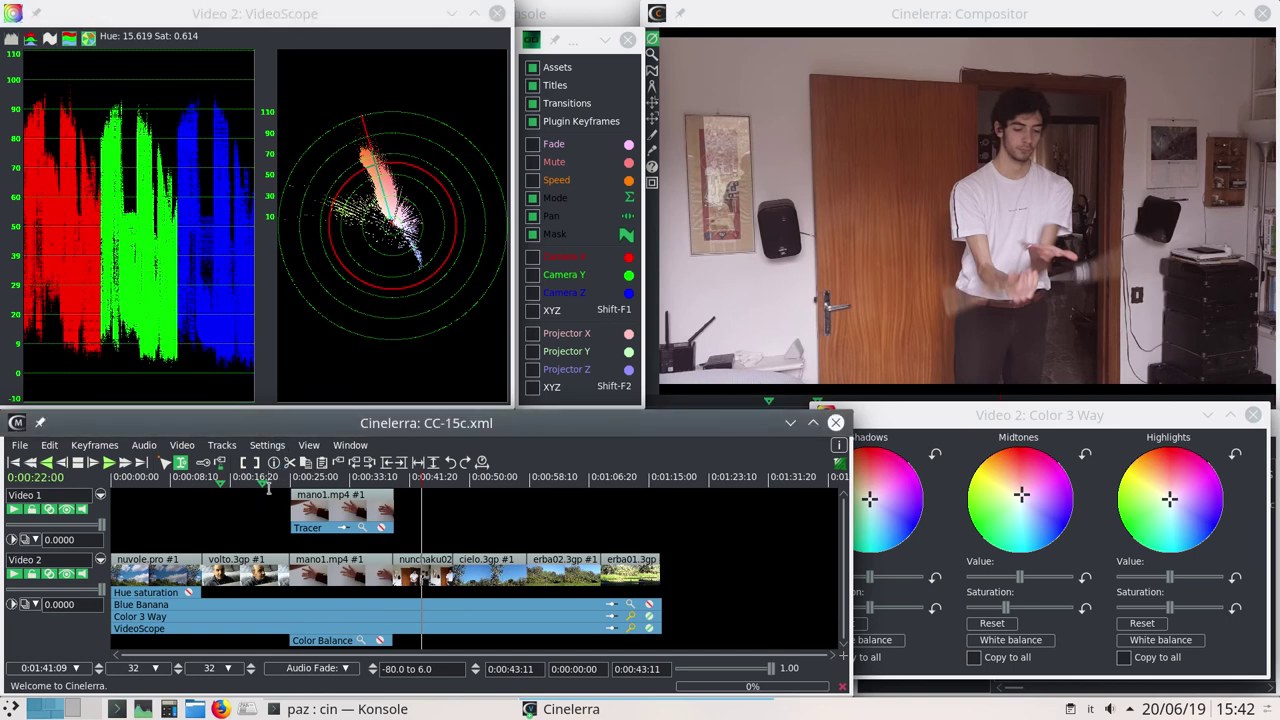
{"action": "left_click", "coordinate": [266, 485]}
{"action": "left_click", "coordinate": [261, 480]}
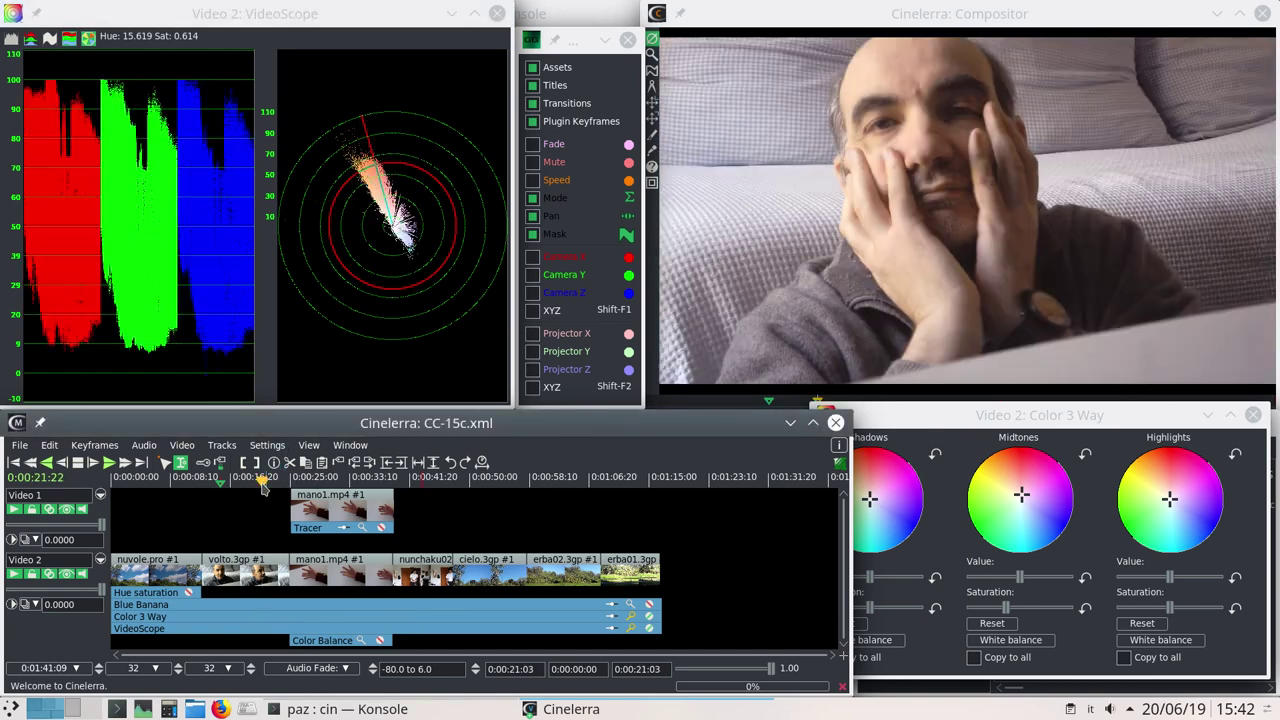
{"action": "left_click", "coordinate": [972, 132]}
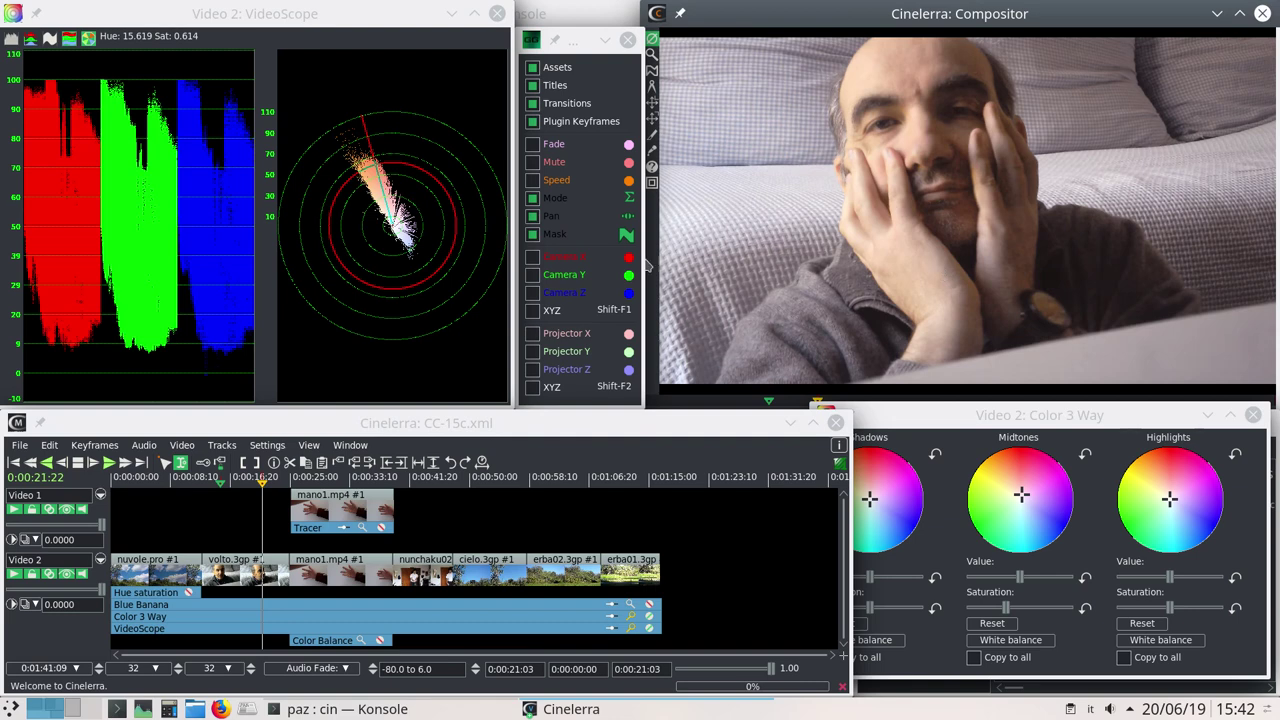
Probe the skin-tone cluster on the vectorscope for its hue and saturation
{"action": "left_click", "coordinate": [486, 224]}
{"action": "left_click_drag", "start_coordinate": [375, 163], "coordinate": [408, 196]}
{"action": "left_click", "coordinate": [845, 295]}
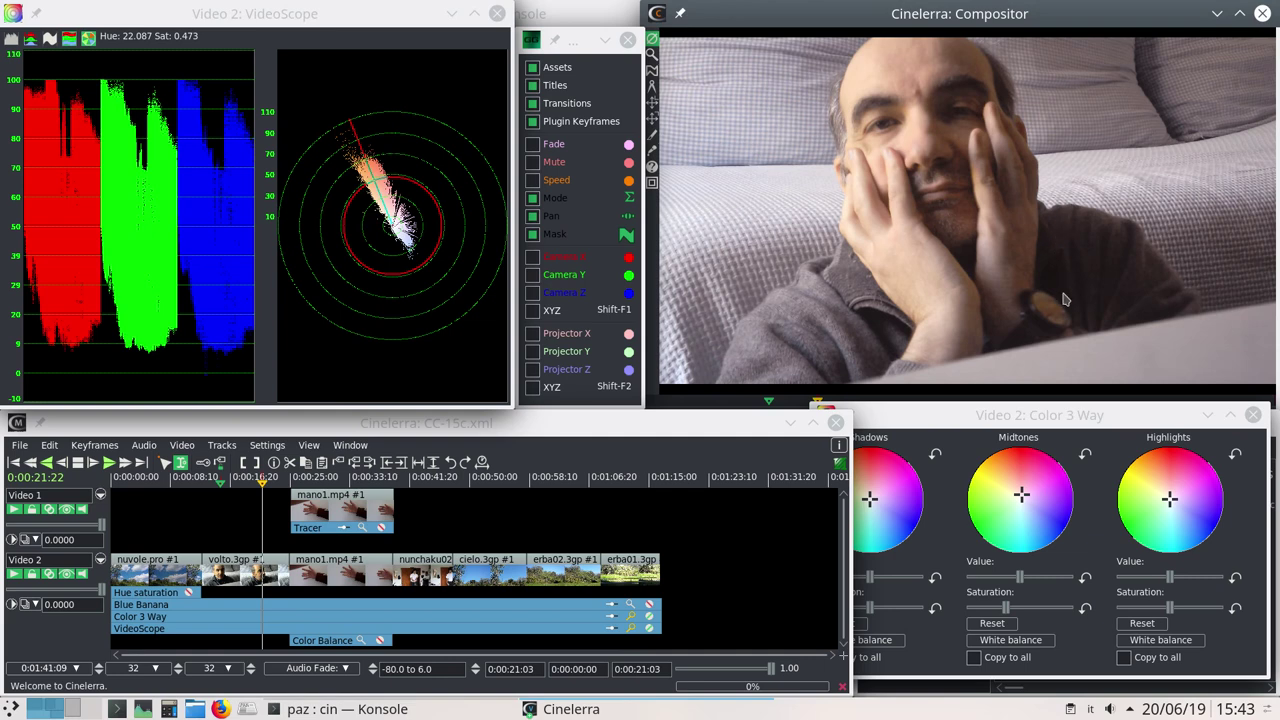
{"action": "left_click", "coordinate": [1020, 419]}
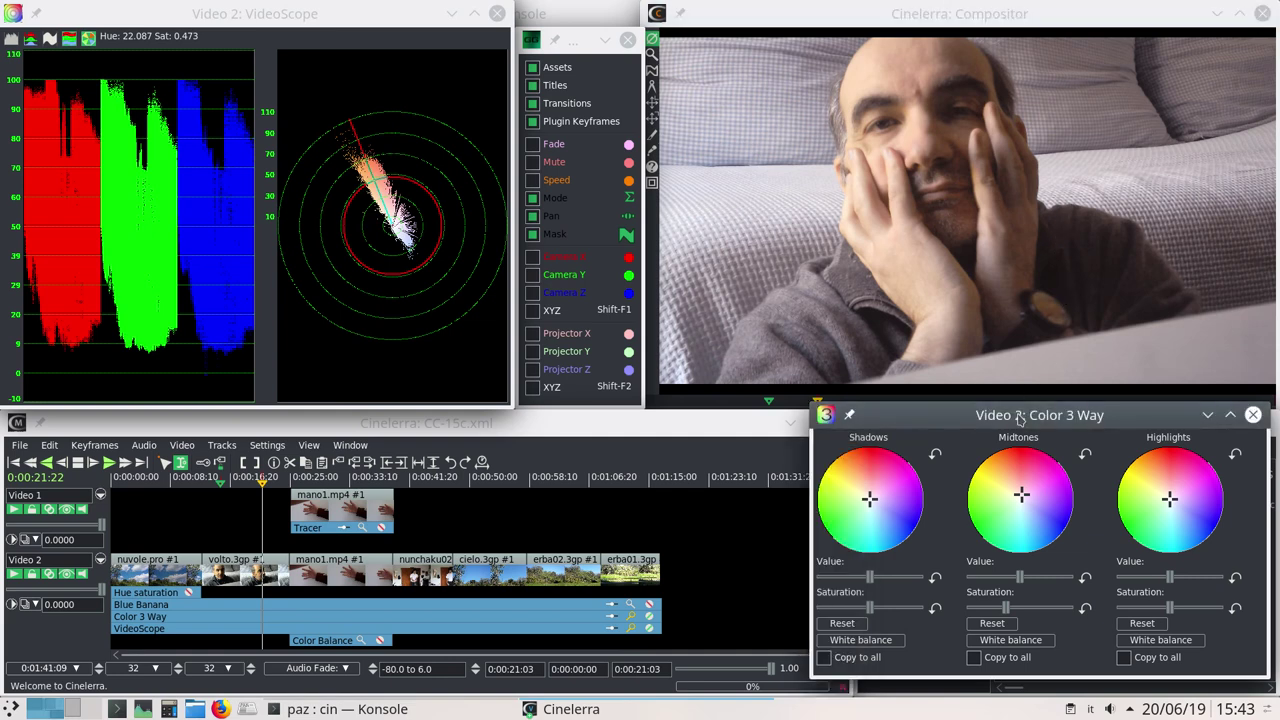
{"action": "left_click", "coordinate": [370, 181]}
{"action": "left_click", "coordinate": [357, 164]}
{"action": "left_click", "coordinate": [372, 182]}
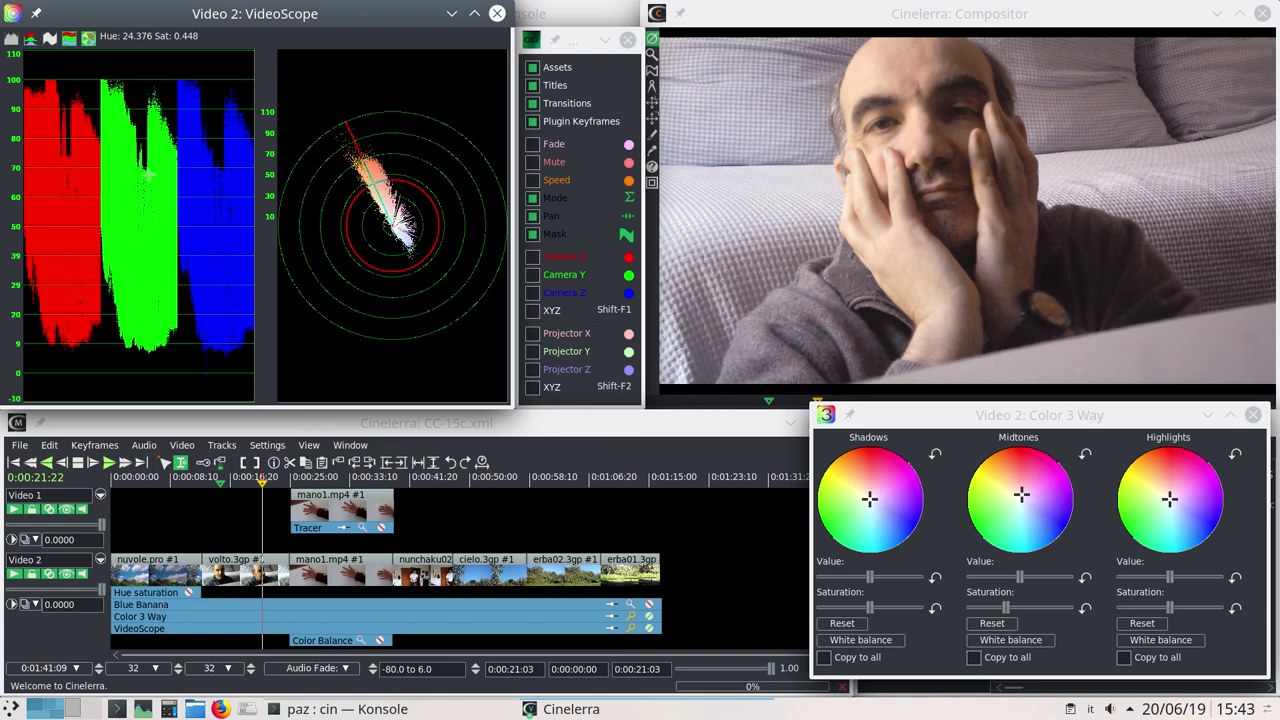
Measure the red and blue levels in the RGB parade and recheck the skin-tone direction on the vectorscope
{"action": "left_click_drag", "start_coordinate": [65, 208], "coordinate": [62, 211]}
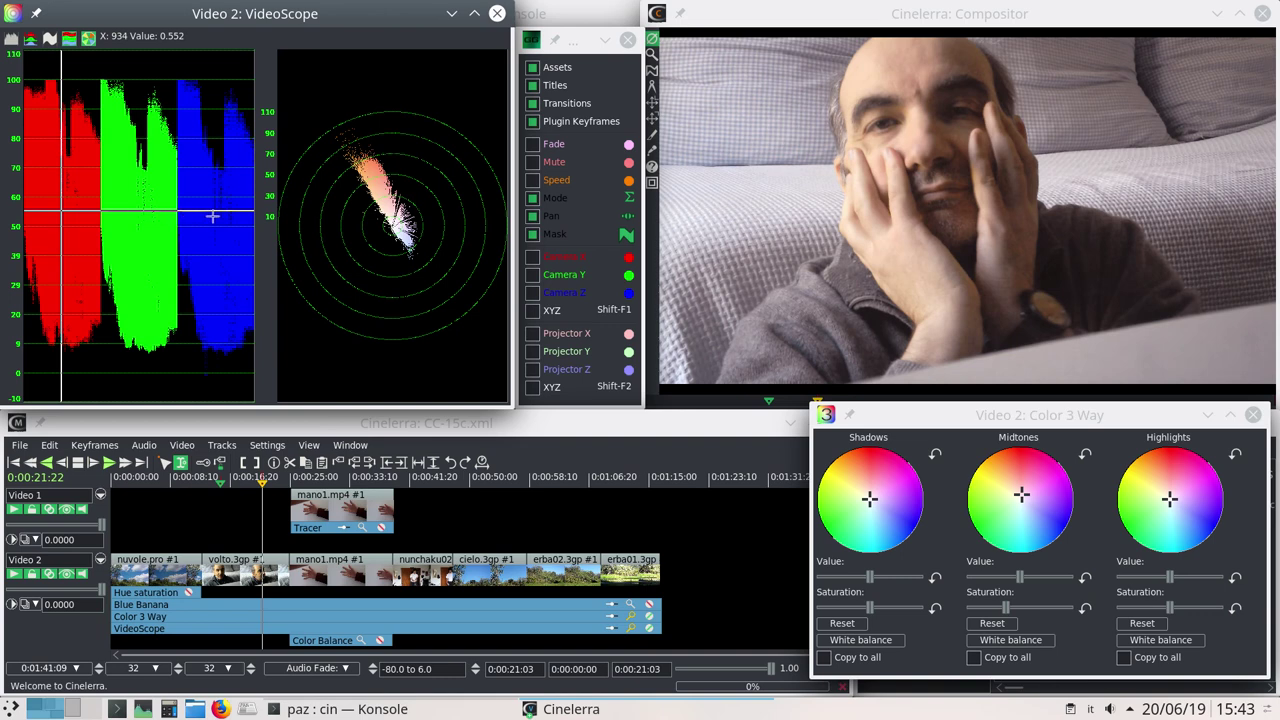
{"action": "mouse_move", "coordinate": [195, 215]}
{"action": "left_mouse_down"}
{"action": "mouse_move", "coordinate": [222, 219]}
{"action": "mouse_move", "coordinate": [234, 198]}
{"action": "mouse_move", "coordinate": [220, 212]}
{"action": "left_mouse_up"}
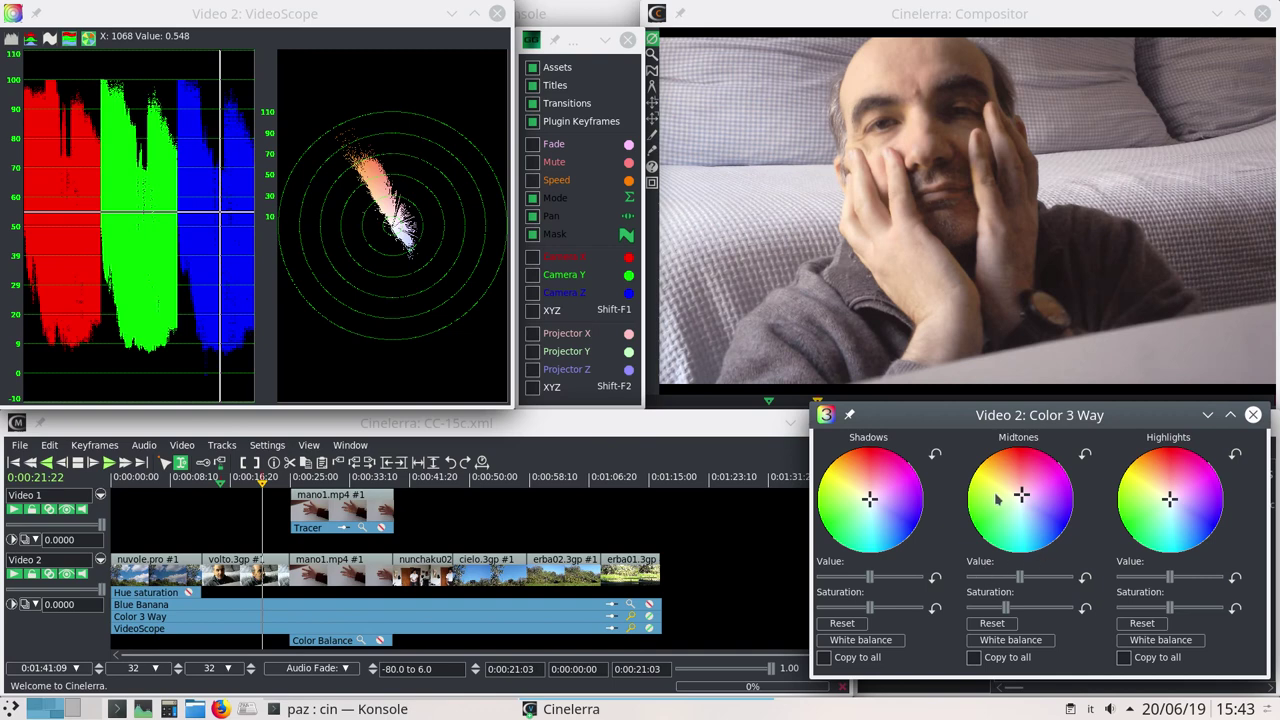
{"action": "left_click", "coordinate": [772, 182]}
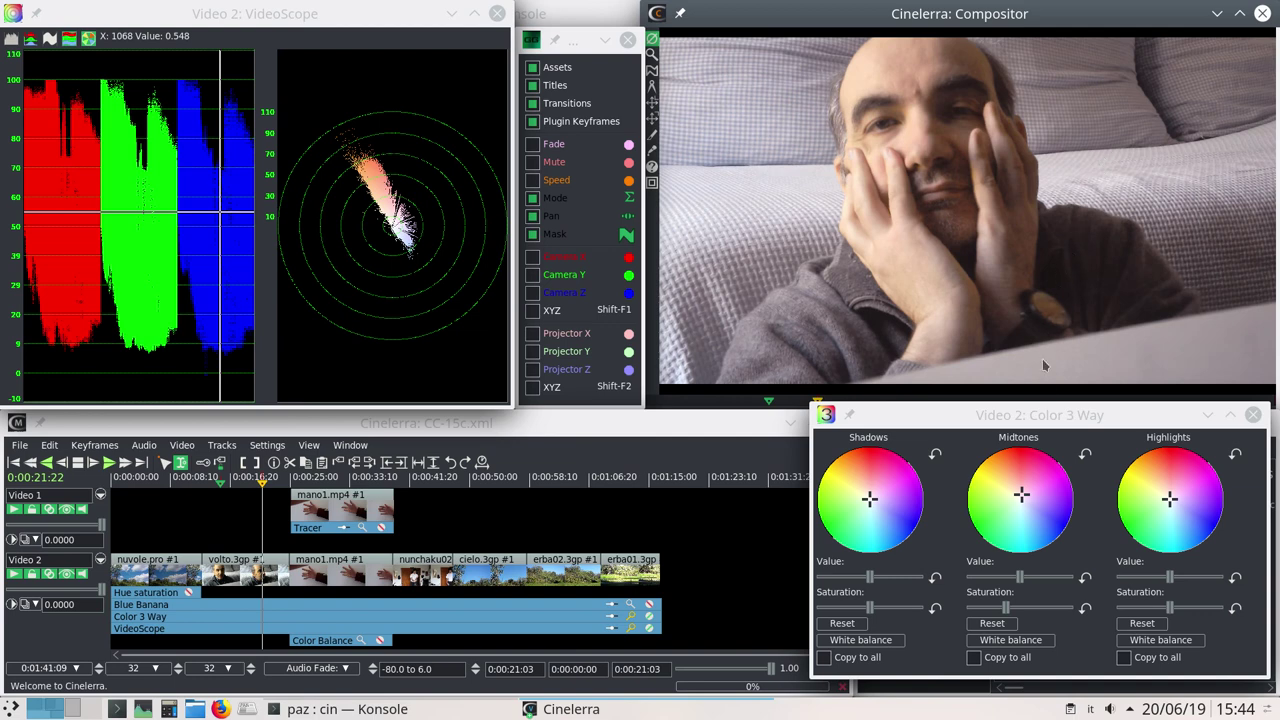
{"action": "left_click", "coordinate": [1048, 416]}
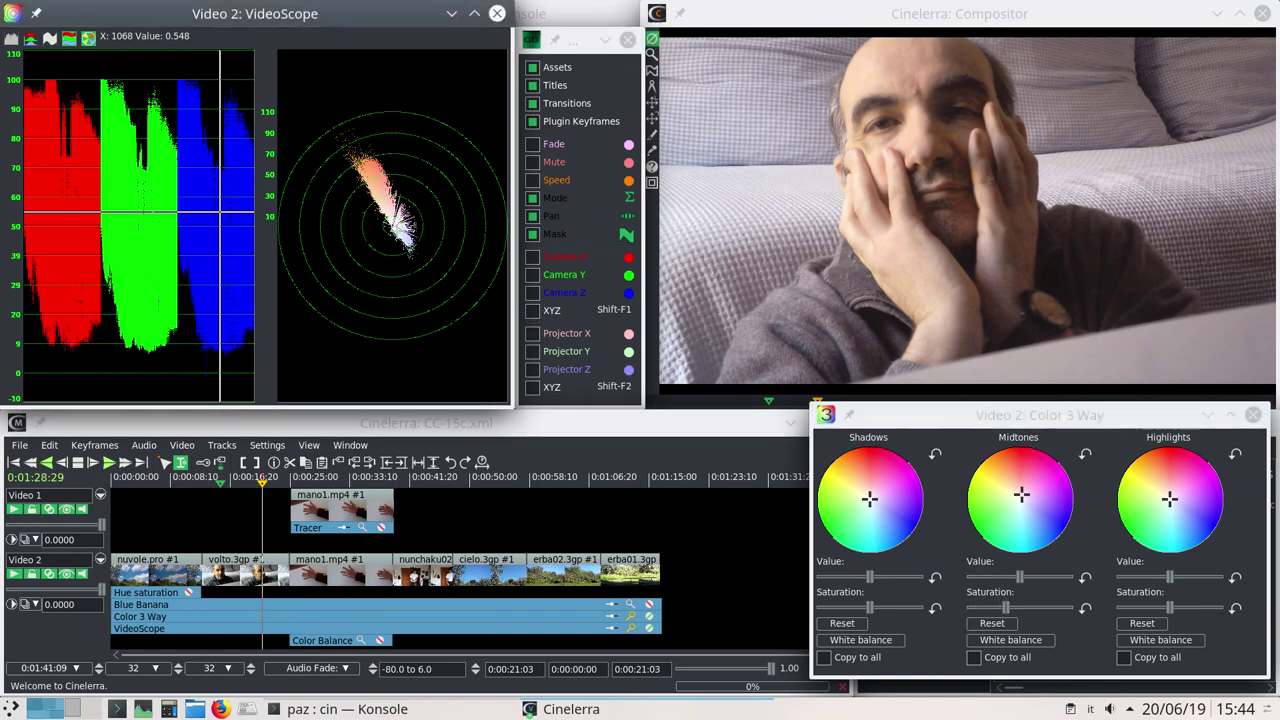
{"action": "left_click_drag", "start_coordinate": [375, 205], "coordinate": [371, 169]}
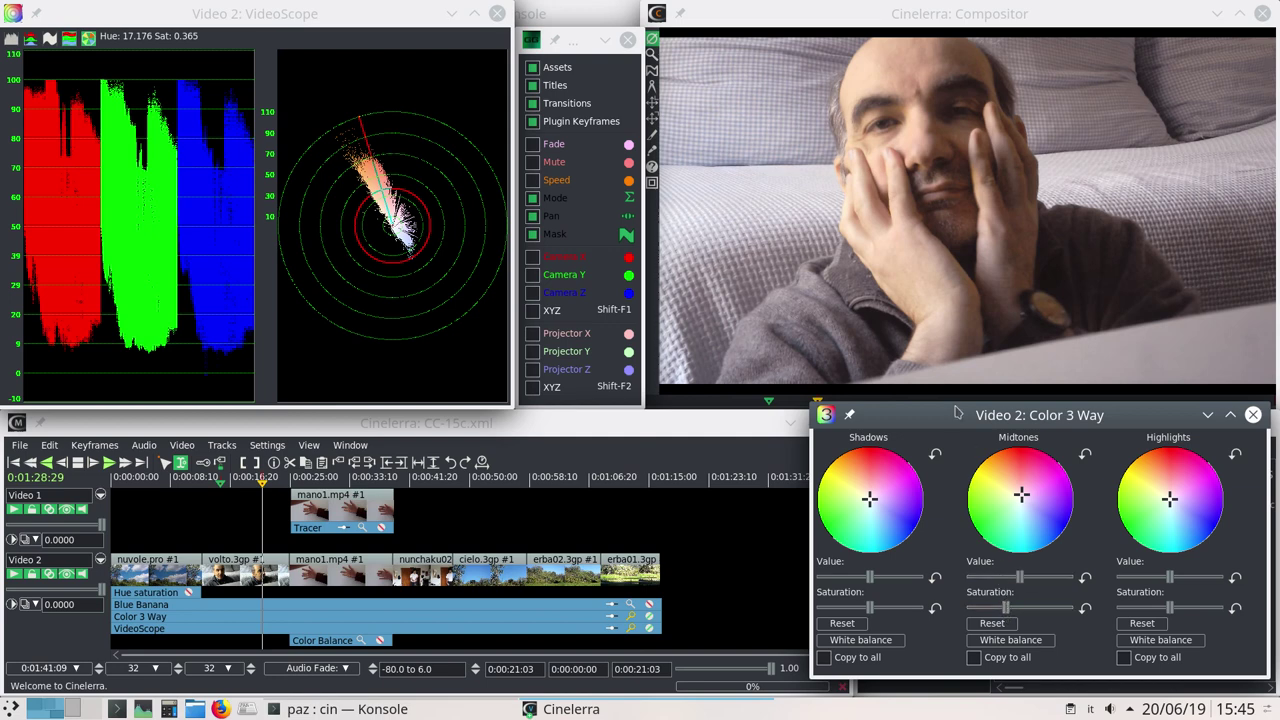
Compare the volto.3gp frames at 0:00:15:07 and 0:00:21:03 with the nunchaku02 clip at 0:00:43:08 in the preview and scopes
{"action": "left_click", "coordinate": [928, 210]}
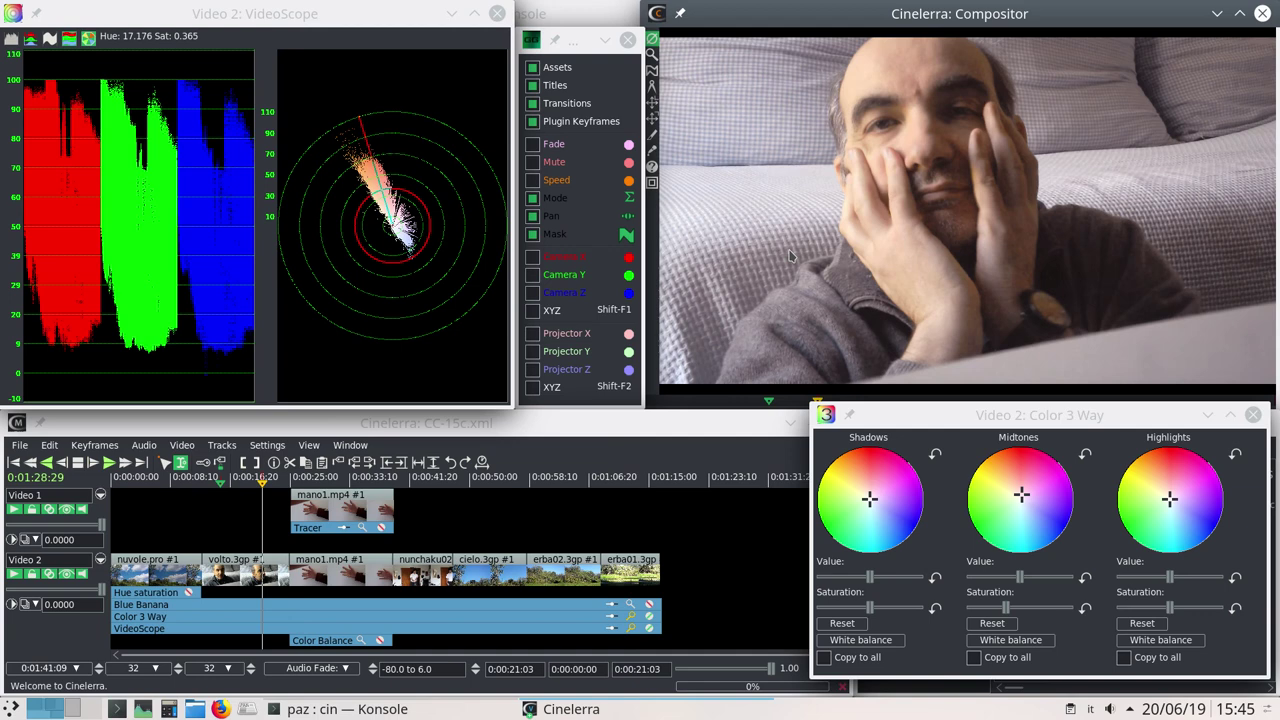
{"action": "left_click", "coordinate": [221, 480]}
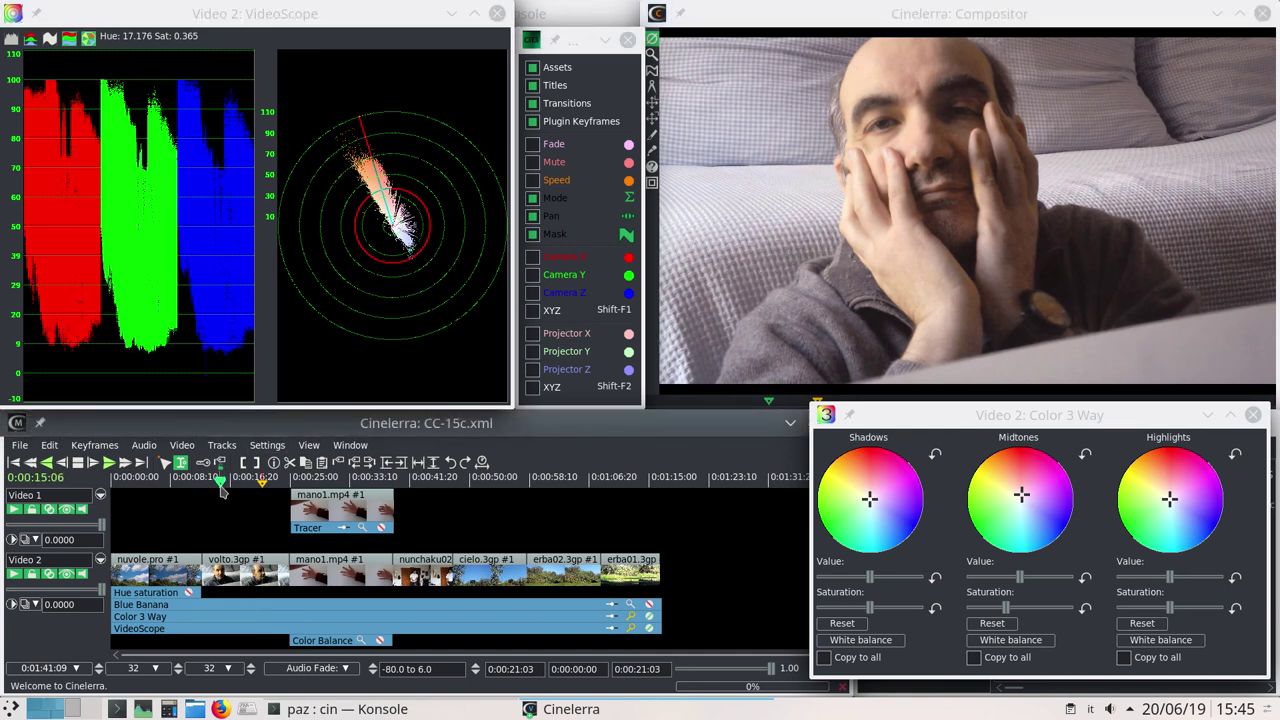
{"action": "left_click", "coordinate": [989, 100]}
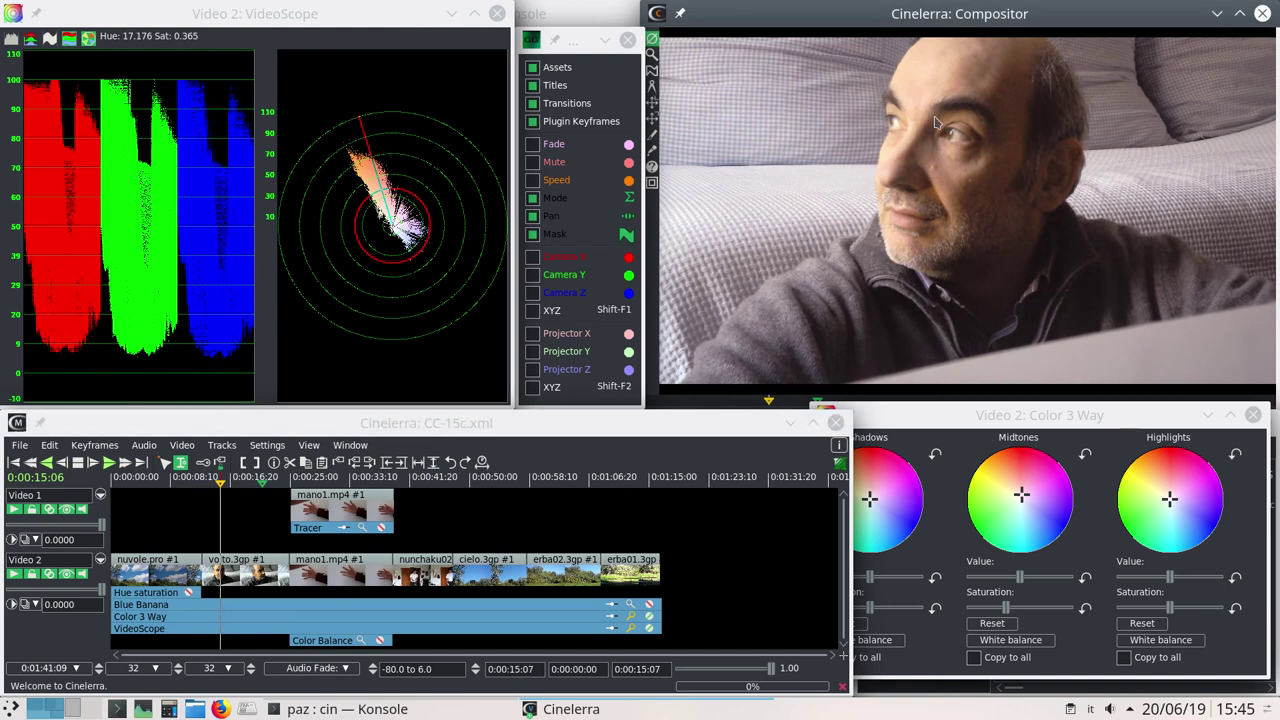
{"action": "left_click", "coordinate": [262, 480]}
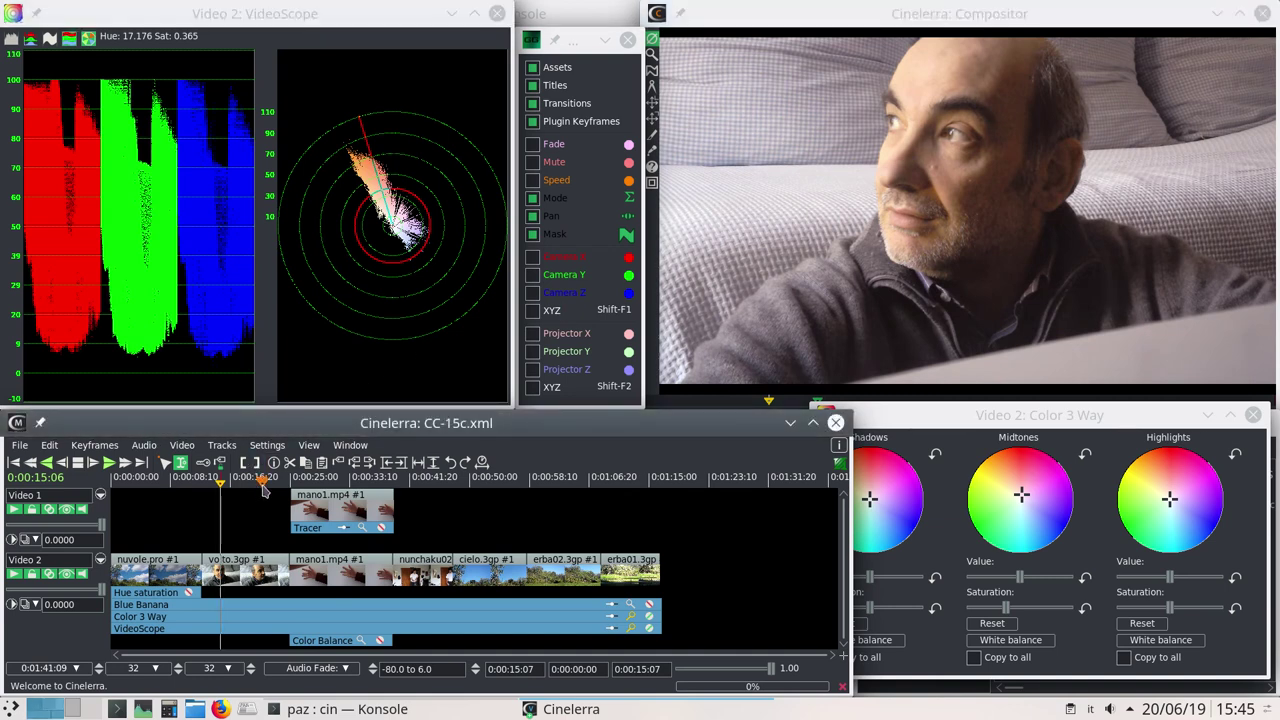
{"action": "left_click", "coordinate": [930, 105]}
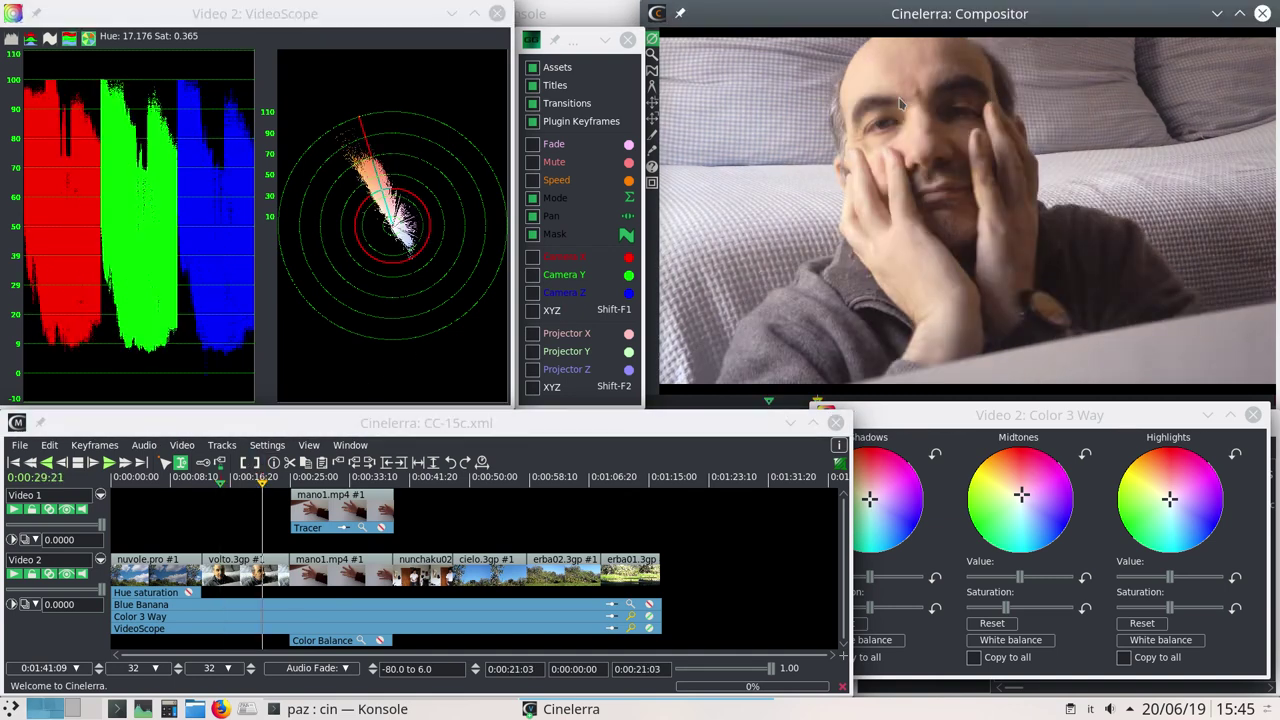
{"action": "left_click", "coordinate": [421, 478]}
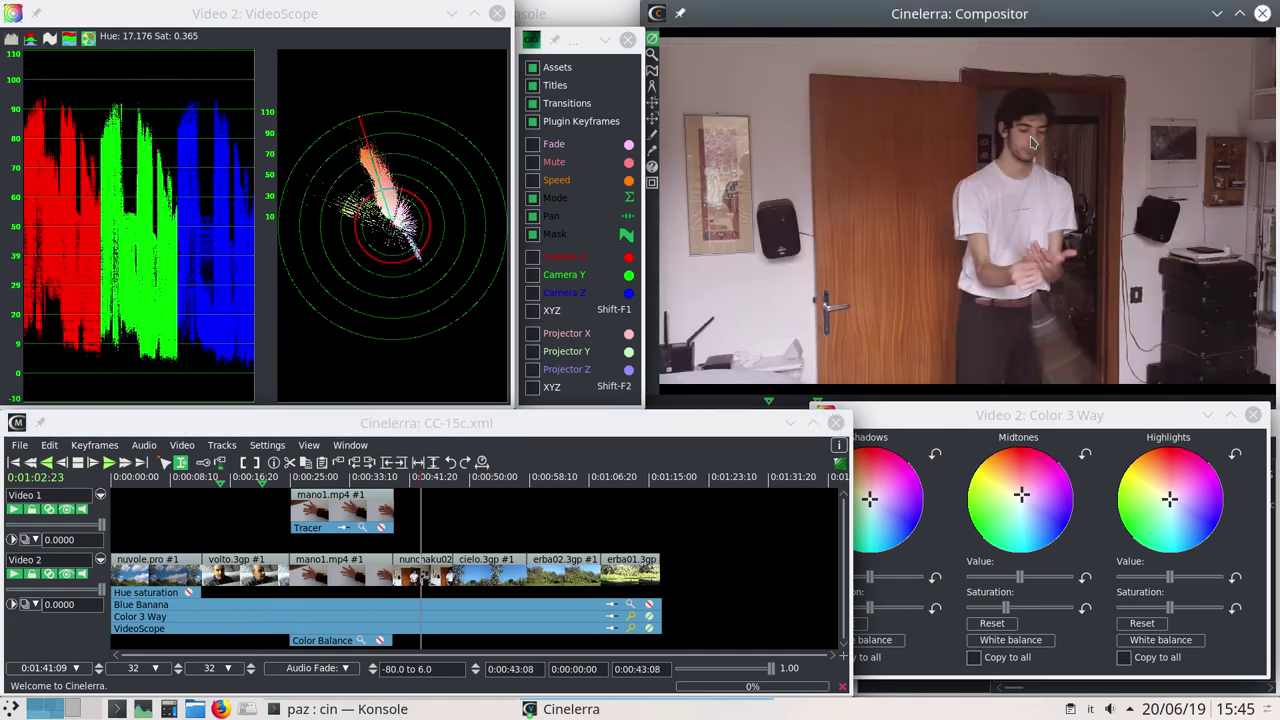
{"action": "left_click", "coordinate": [261, 482]}
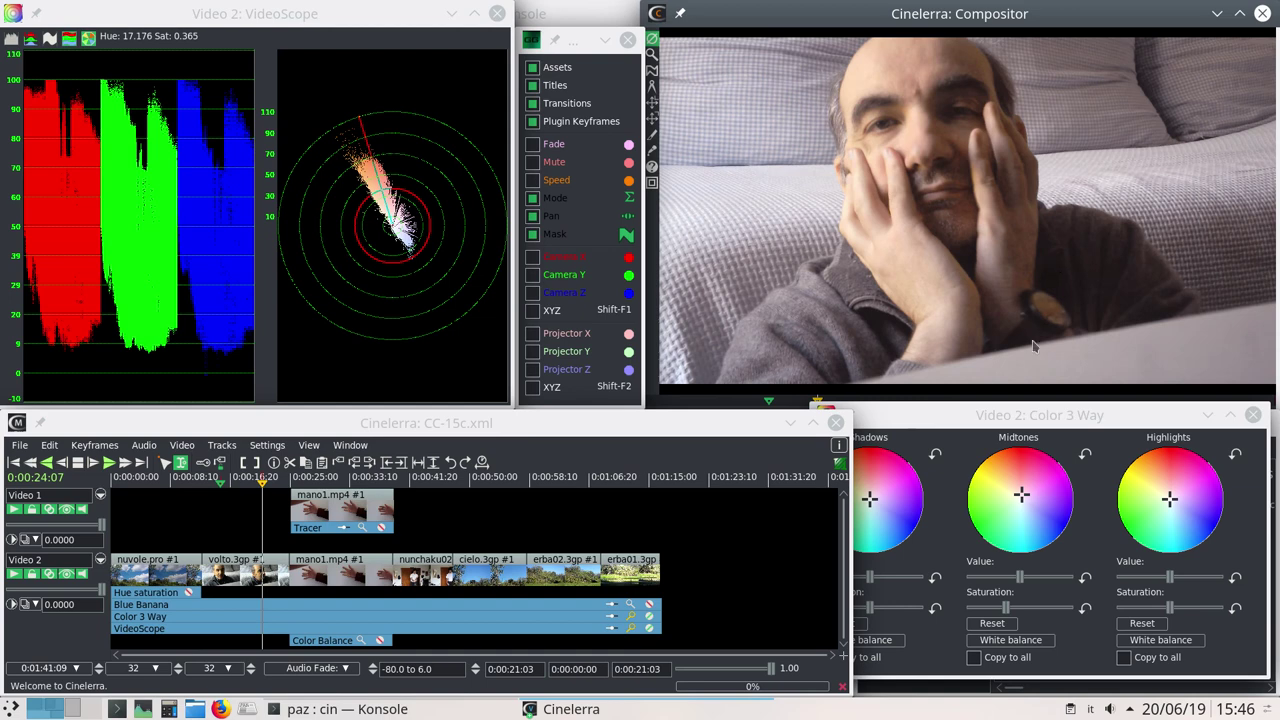
Try small midtones colour shifts and a midtones saturation of -0.511 in Color 3 Way, resetting each adjustment
{"action": "left_click", "coordinate": [1026, 422]}
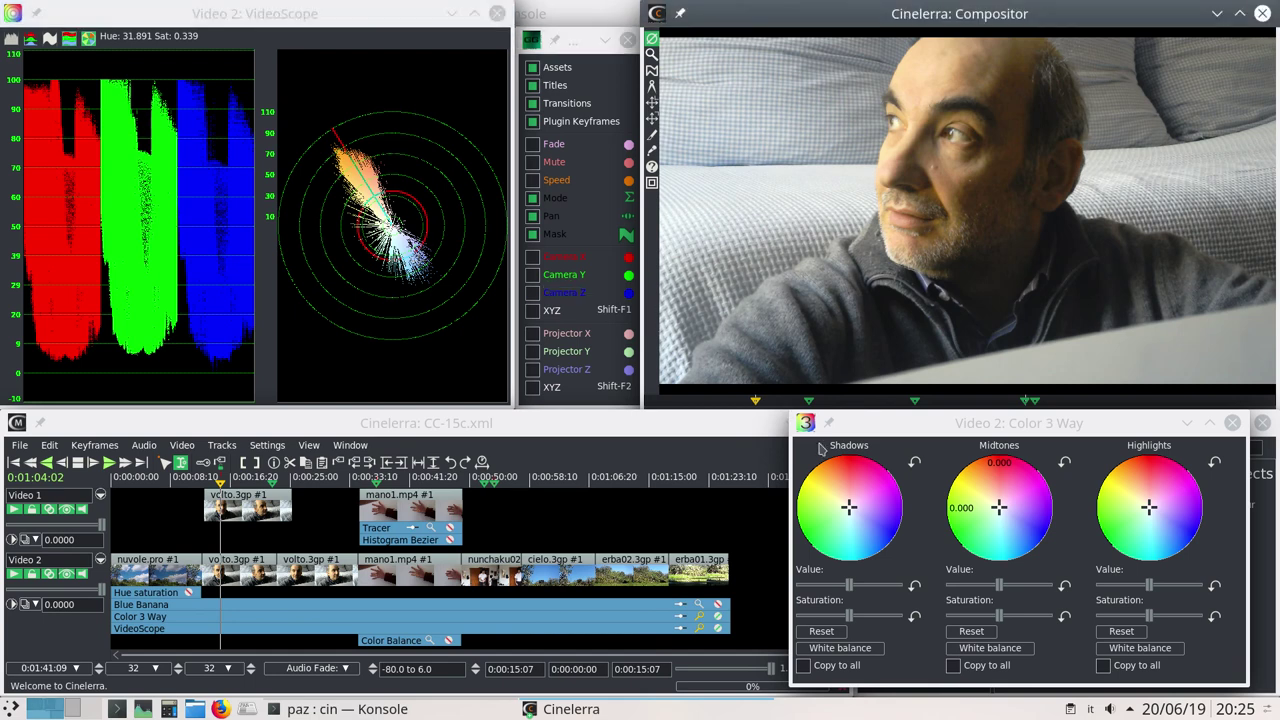
{"action": "left_click_drag", "start_coordinate": [1001, 510], "coordinate": [999, 503]}
{"action": "left_click", "coordinate": [1064, 462]}
{"action": "left_click_drag", "start_coordinate": [998, 510], "coordinate": [997, 513]}
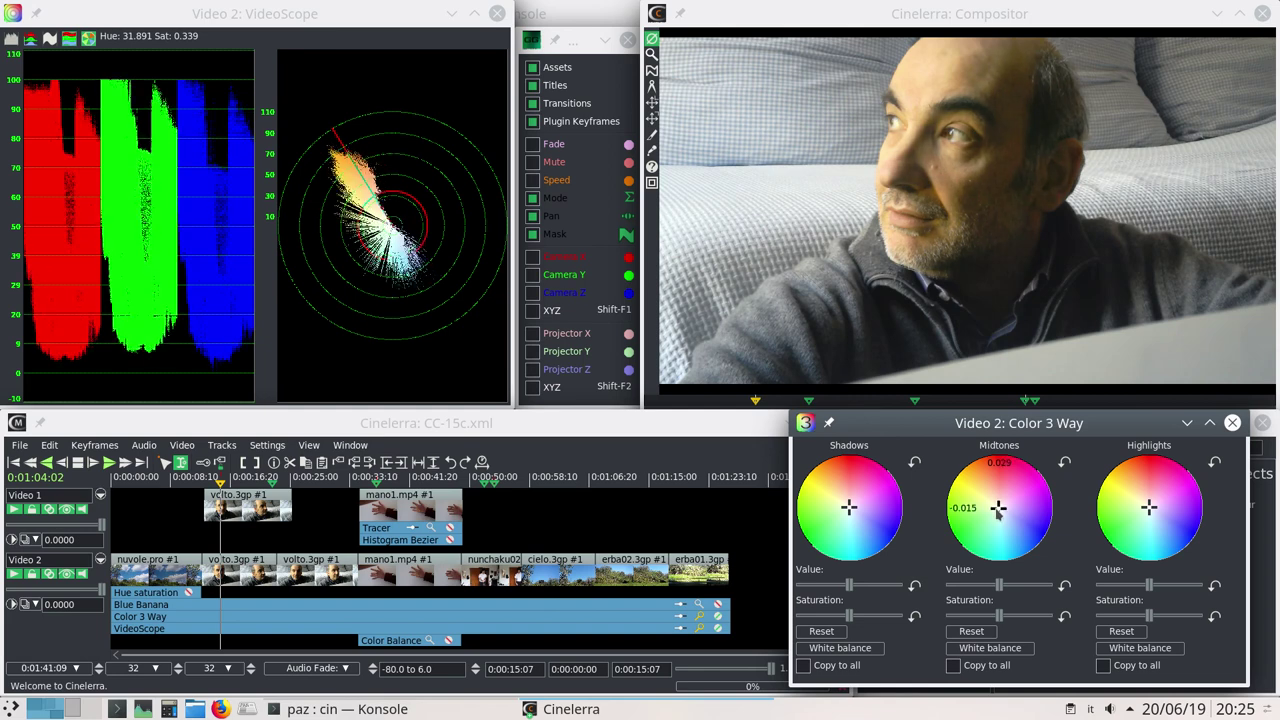
{"action": "left_click", "coordinate": [1064, 462]}
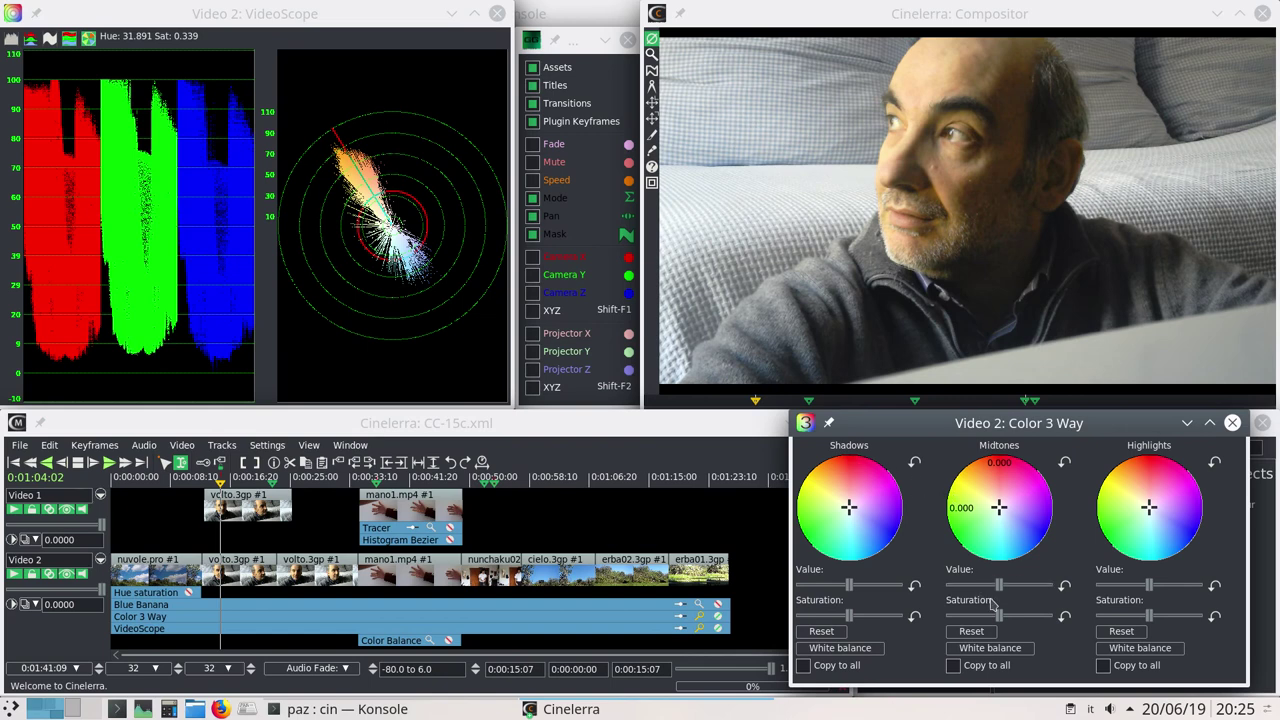
{"action": "mouse_move", "coordinate": [1000, 616]}
{"action": "left_mouse_down"}
{"action": "mouse_move", "coordinate": [1017, 621]}
{"action": "mouse_move", "coordinate": [975, 621]}
{"action": "left_mouse_up"}
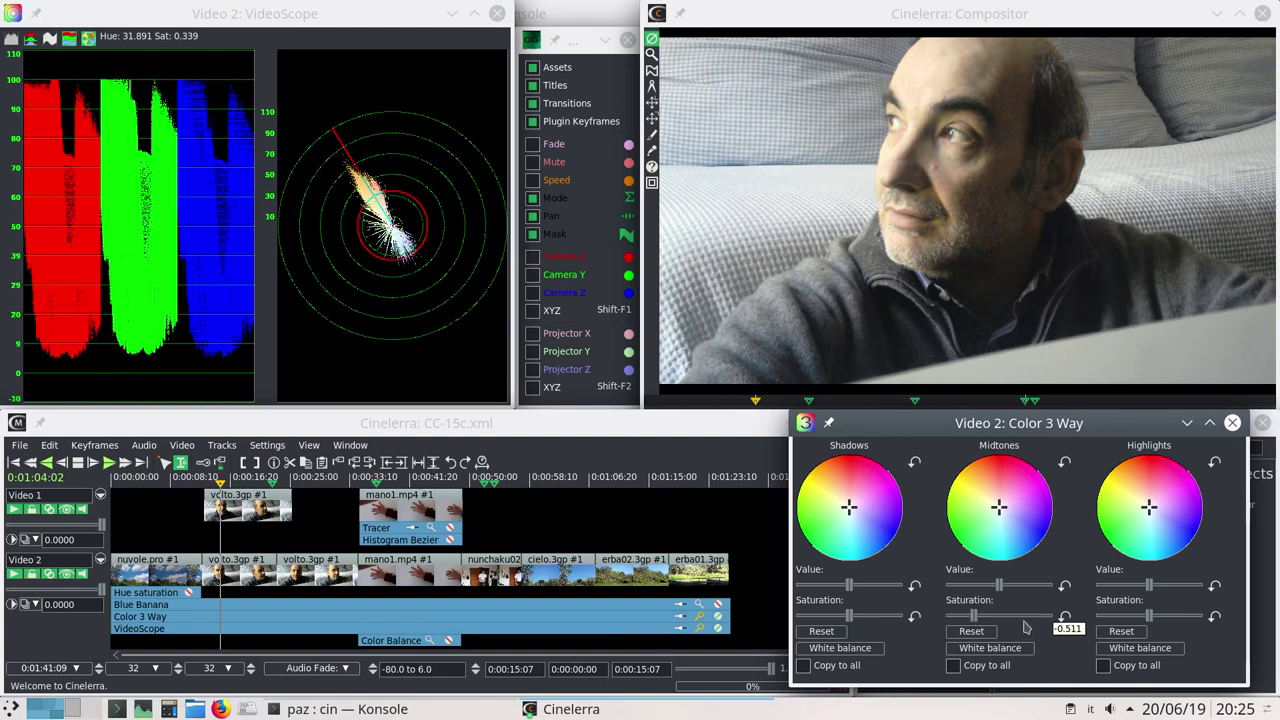
{"action": "left_click", "coordinate": [1064, 617]}
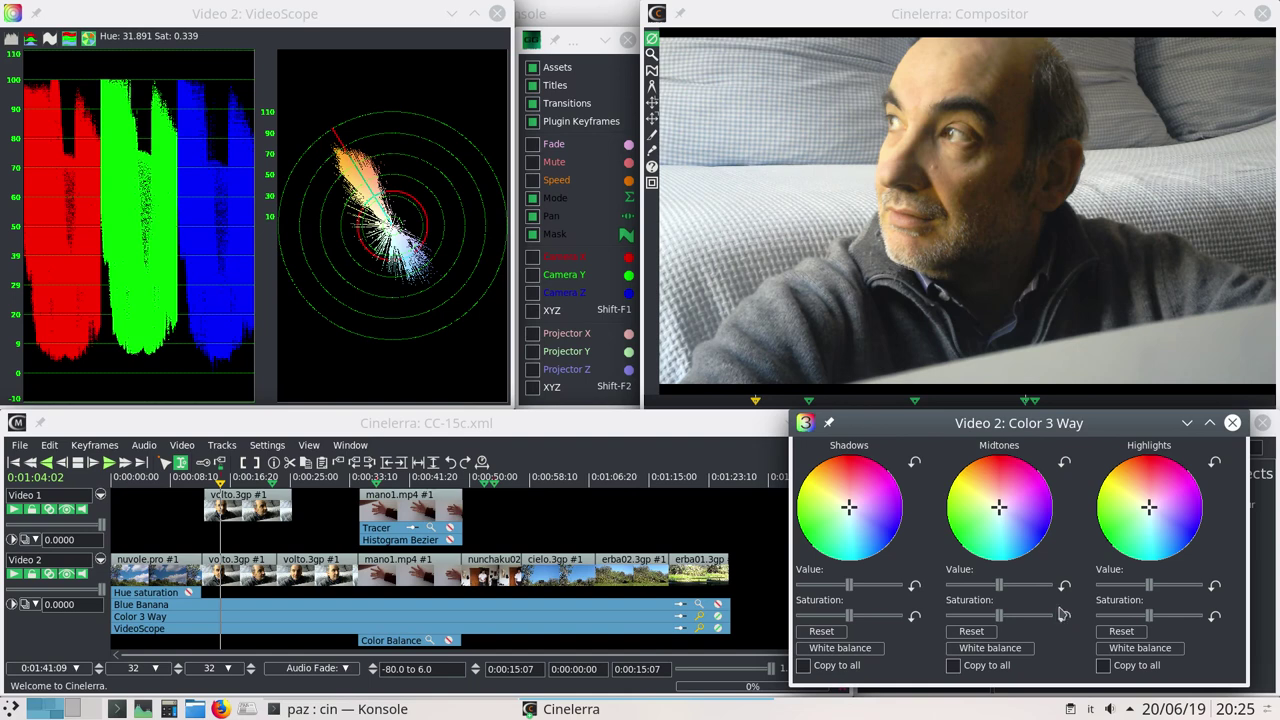
Raise the shadows value to 0.100 and the highlights value to 0.112 in Color 3 Way
{"action": "left_click", "coordinate": [888, 243]}
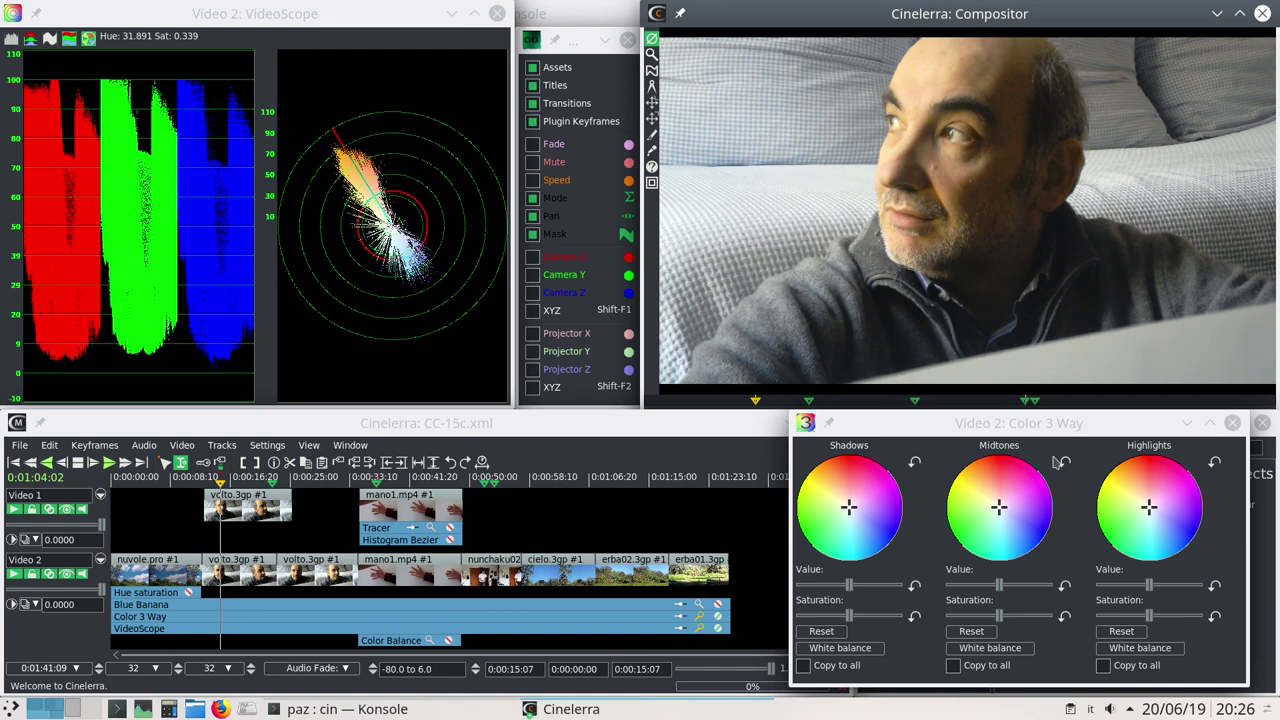
{"action": "left_click_drag", "start_coordinate": [849, 587], "coordinate": [853, 588]}
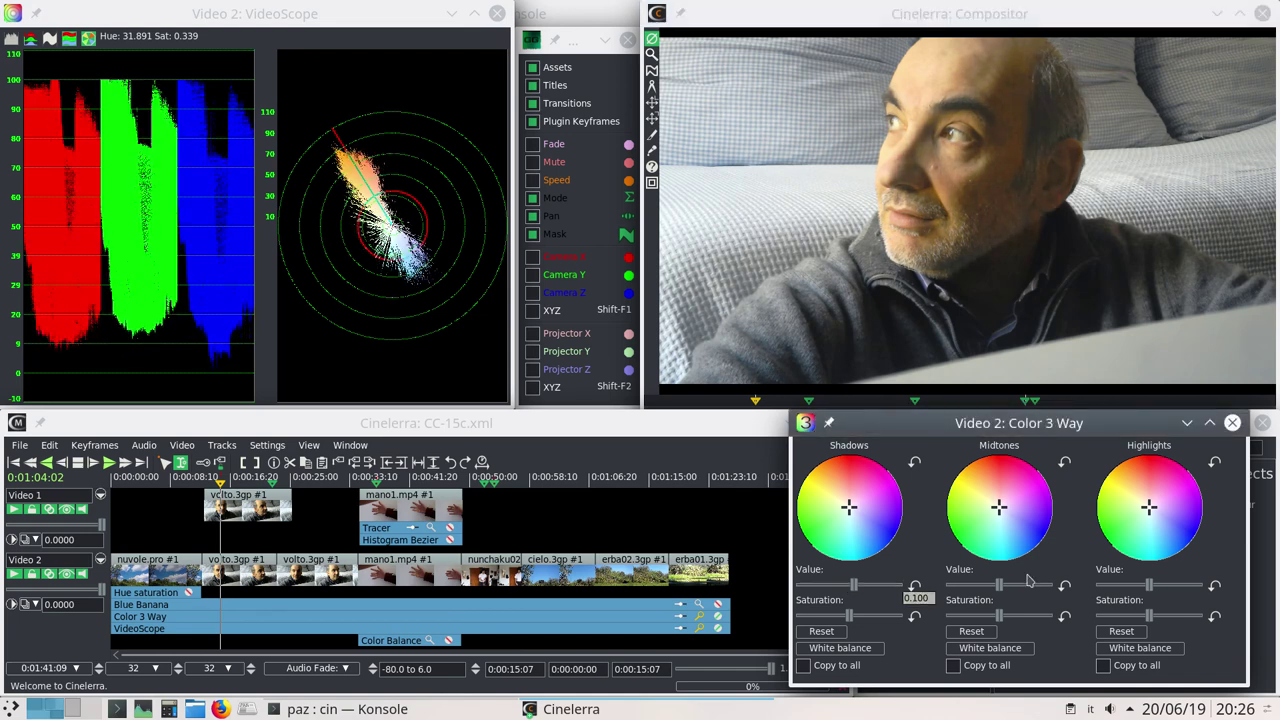
{"action": "mouse_move", "coordinate": [1148, 594]}
{"action": "left_click_drag", "start_coordinate": [1150, 593], "coordinate": [1157, 593]}
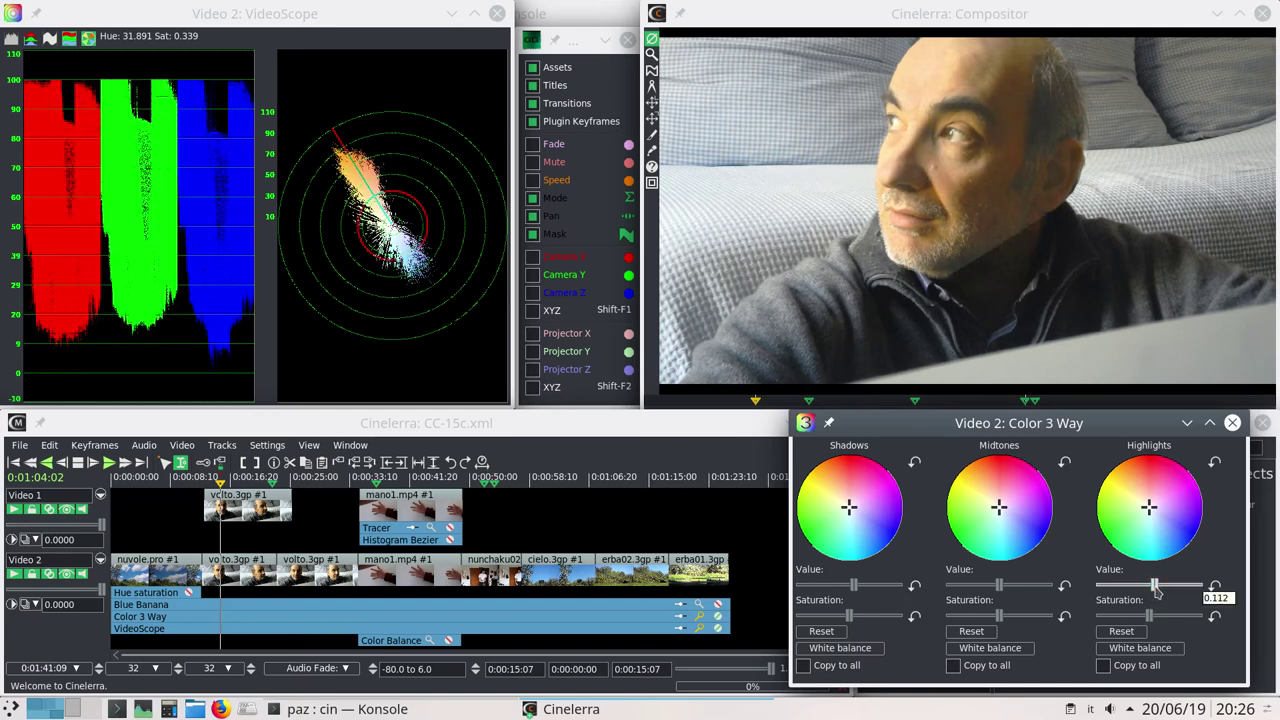
Shift the highlights colour balance to -0.088 and -0.029 and the midtones colour balance to 0.132 and 0.015
{"action": "left_click_drag", "start_coordinate": [1150, 508], "coordinate": [1150, 508]}
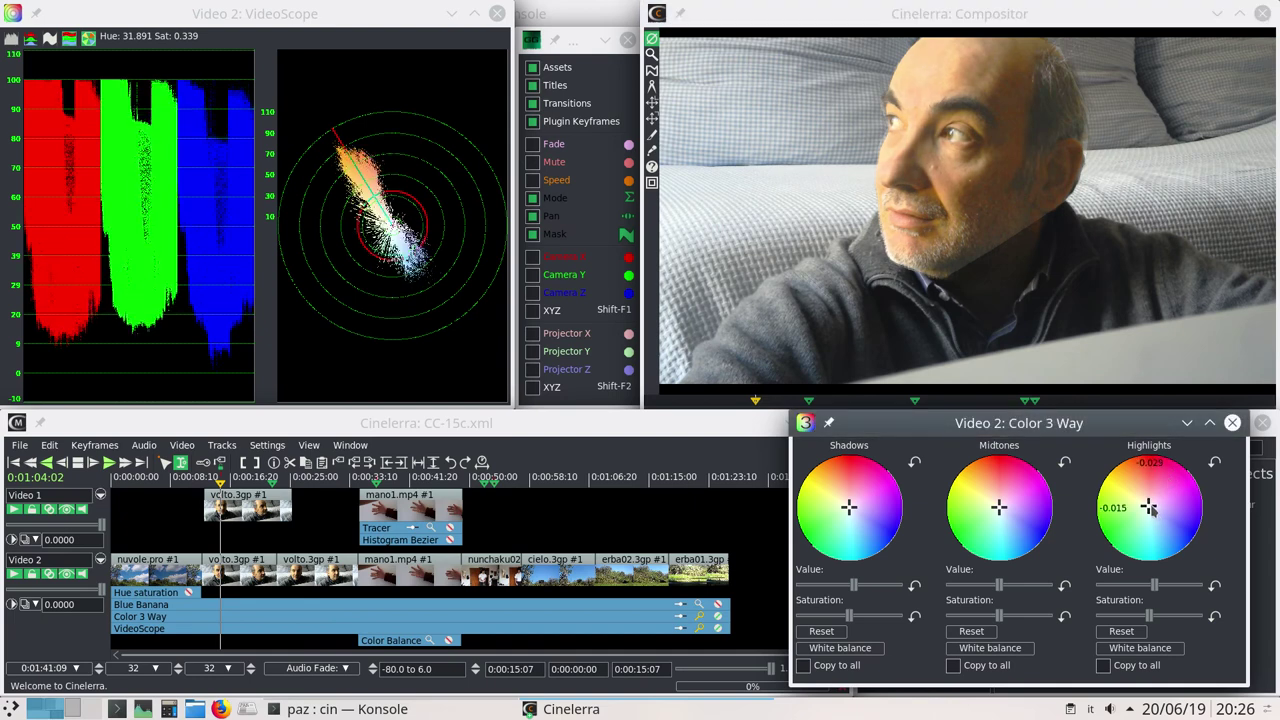
{"action": "left_click", "coordinate": [999, 509]}
{"action": "left_click_drag", "start_coordinate": [999, 509], "coordinate": [1000, 512]}
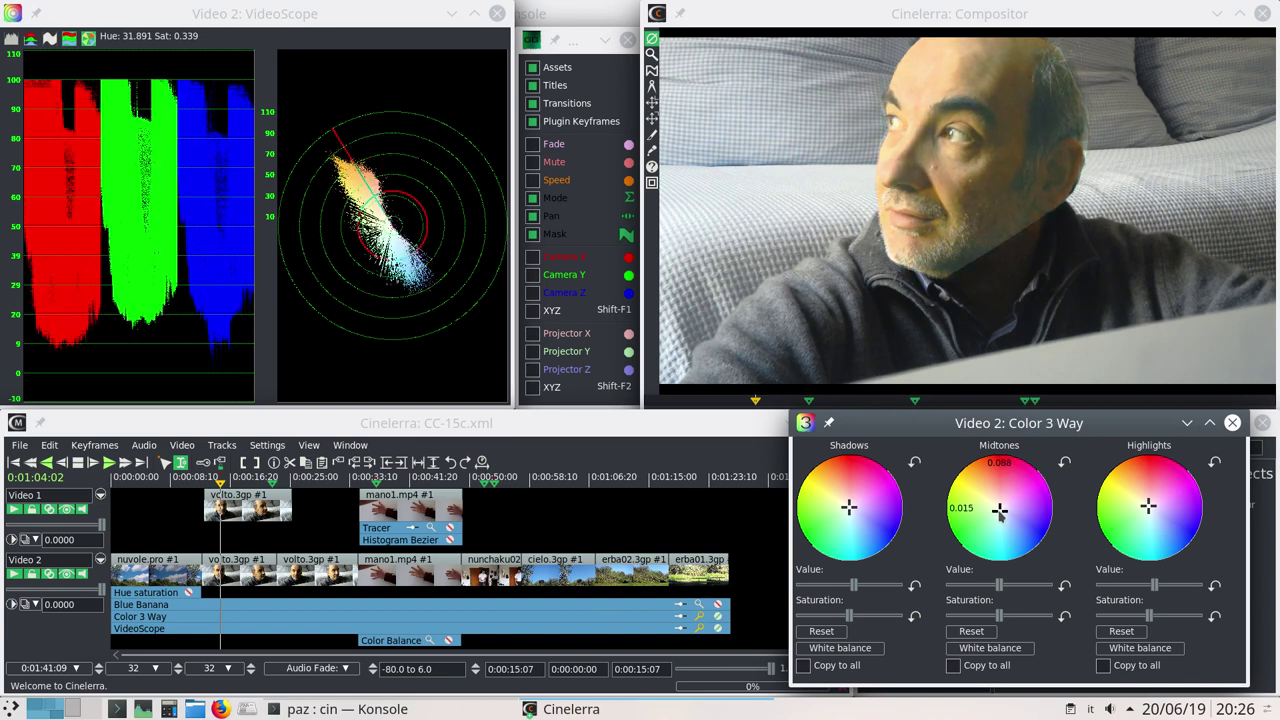
{"action": "left_click_drag", "start_coordinate": [1000, 512], "coordinate": [998, 513]}
{"action": "left_click_drag", "start_coordinate": [1149, 508], "coordinate": [1148, 506]}
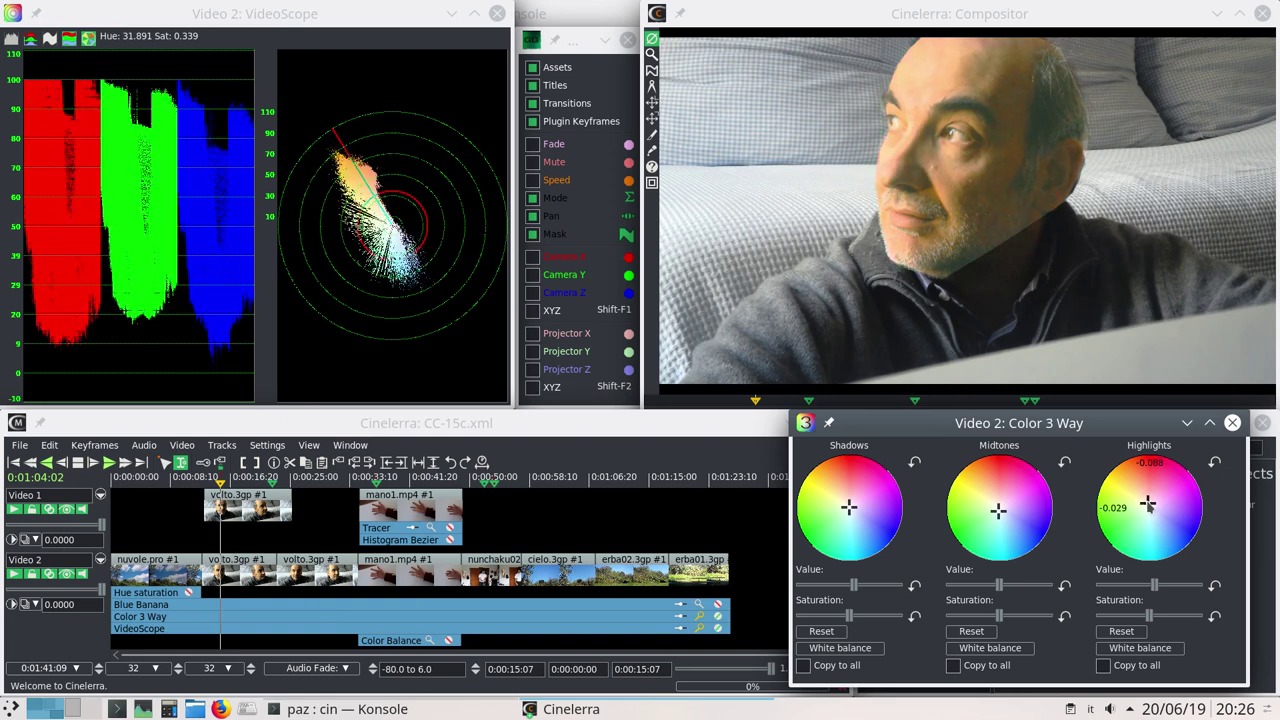
{"action": "left_click", "coordinate": [1000, 512]}
{"action": "left_click_drag", "start_coordinate": [1000, 512], "coordinate": [1001, 515]}
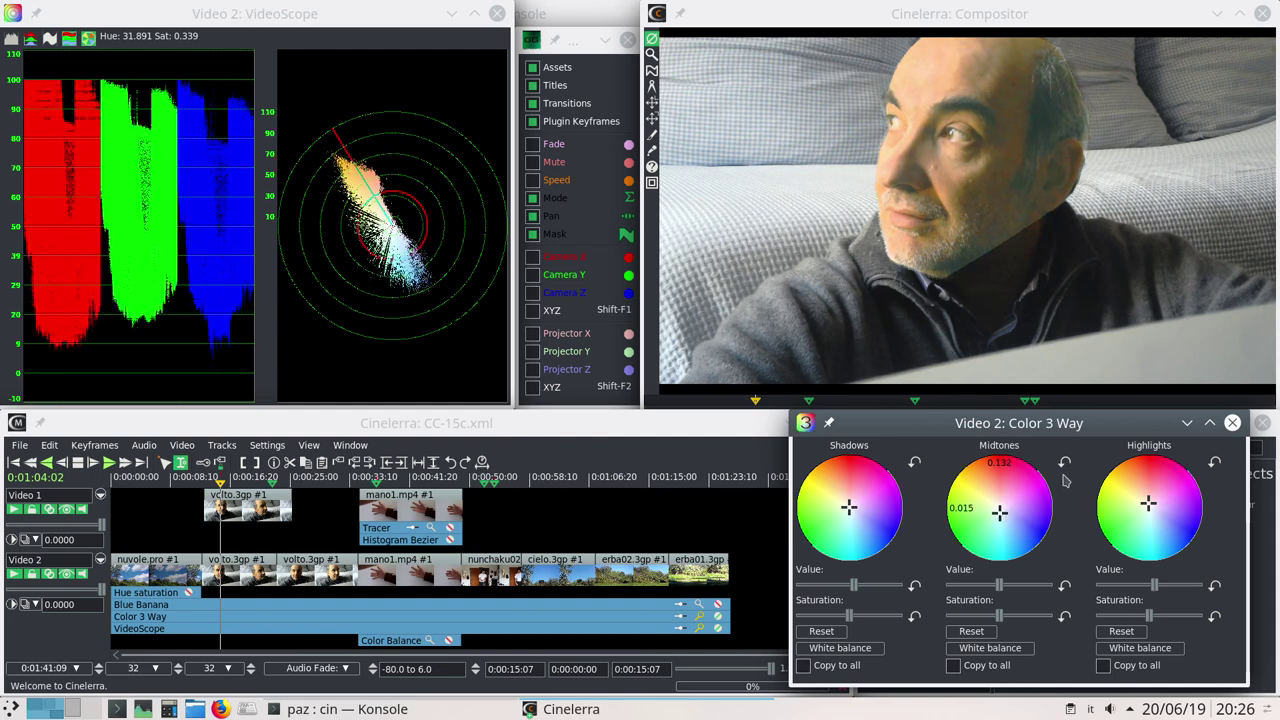
Lower the highlights value in Color 3 Way to about 0.025
{"action": "mouse_move", "coordinate": [1157, 589]}
{"action": "left_click_drag", "start_coordinate": [1157, 589], "coordinate": [1152, 589]}
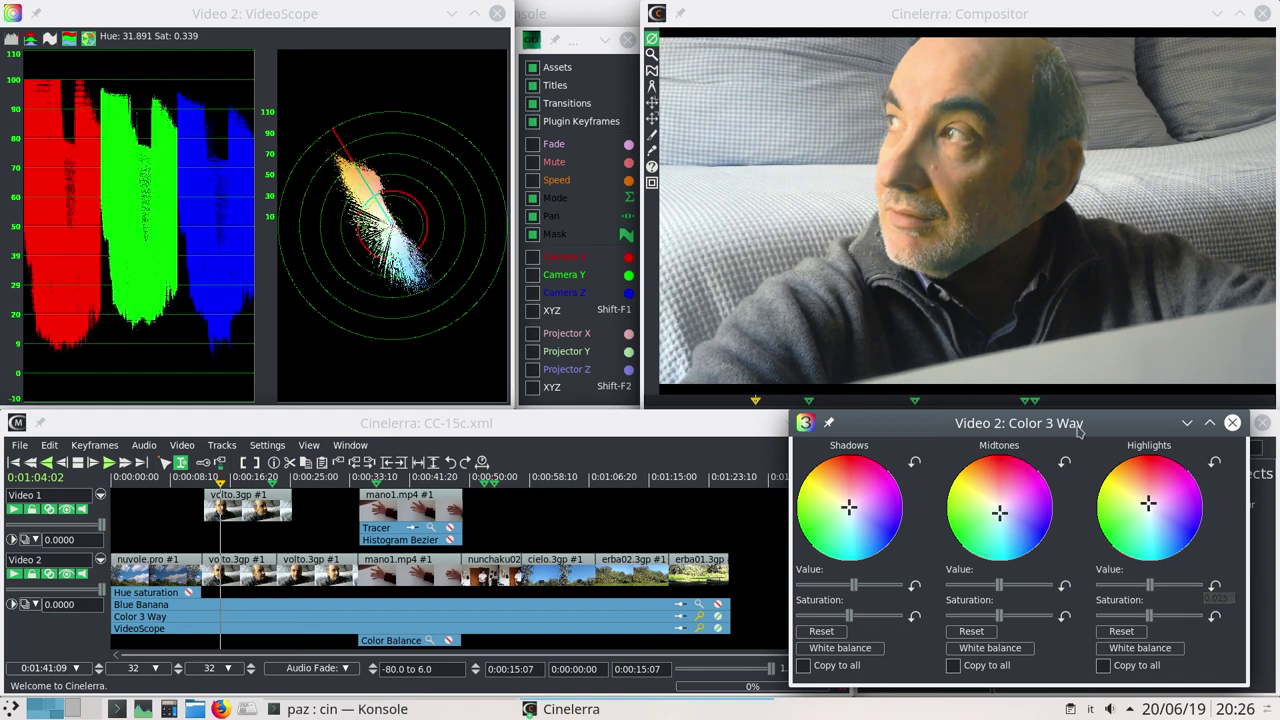
Display the face mask's outline in the Compositor together with its mask settings
{"action": "left_click", "coordinate": [934, 377]}
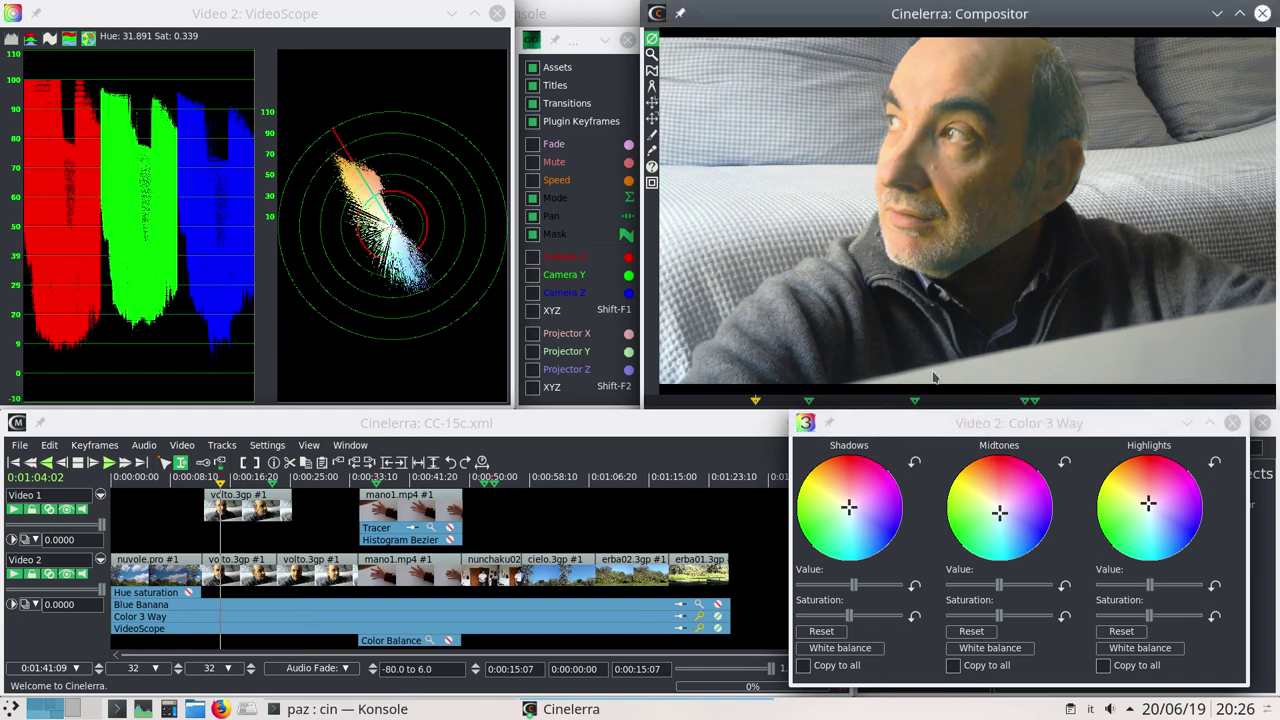
{"action": "left_click", "coordinate": [651, 70]}
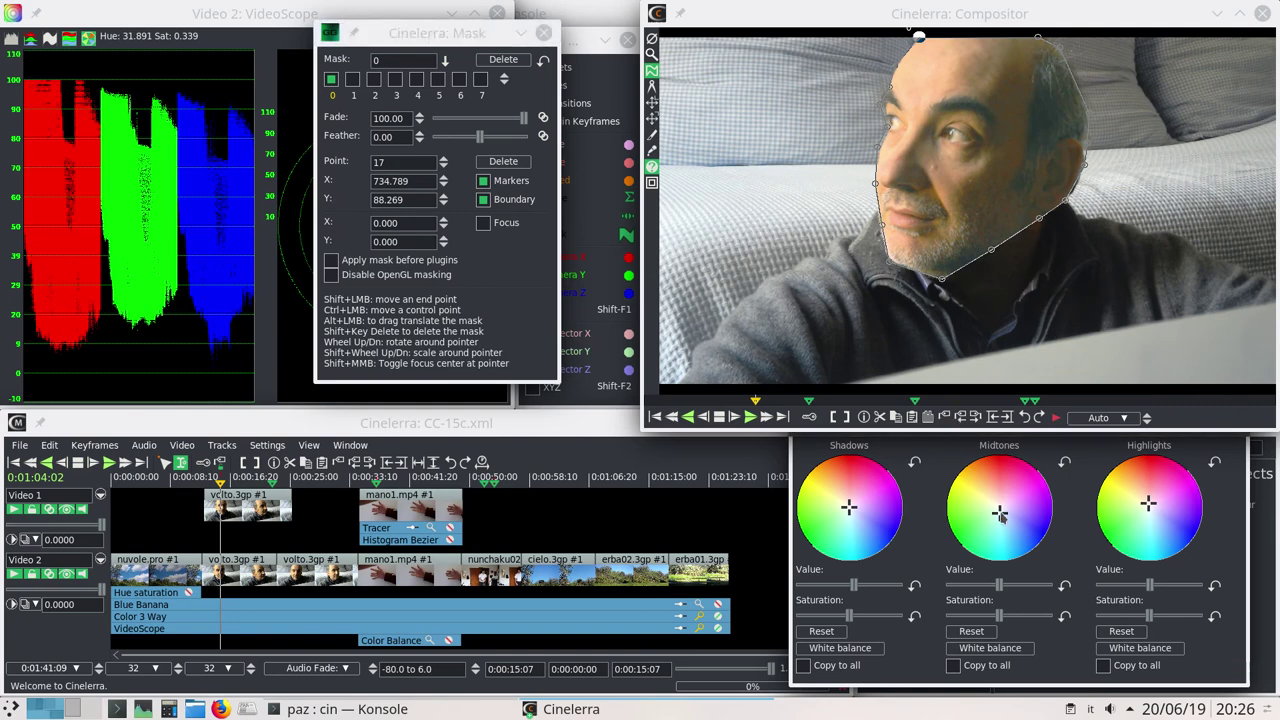
Try a midtones colour balance of -0.132 and 0.015 with a value of -0.024, and reset both midtones settings in Color 3 Way
{"action": "mouse_move", "coordinate": [1000, 514]}
{"action": "left_mouse_down"}
{"action": "mouse_move", "coordinate": [998, 487]}
{"action": "mouse_move", "coordinate": [1000, 502]}
{"action": "left_mouse_up"}
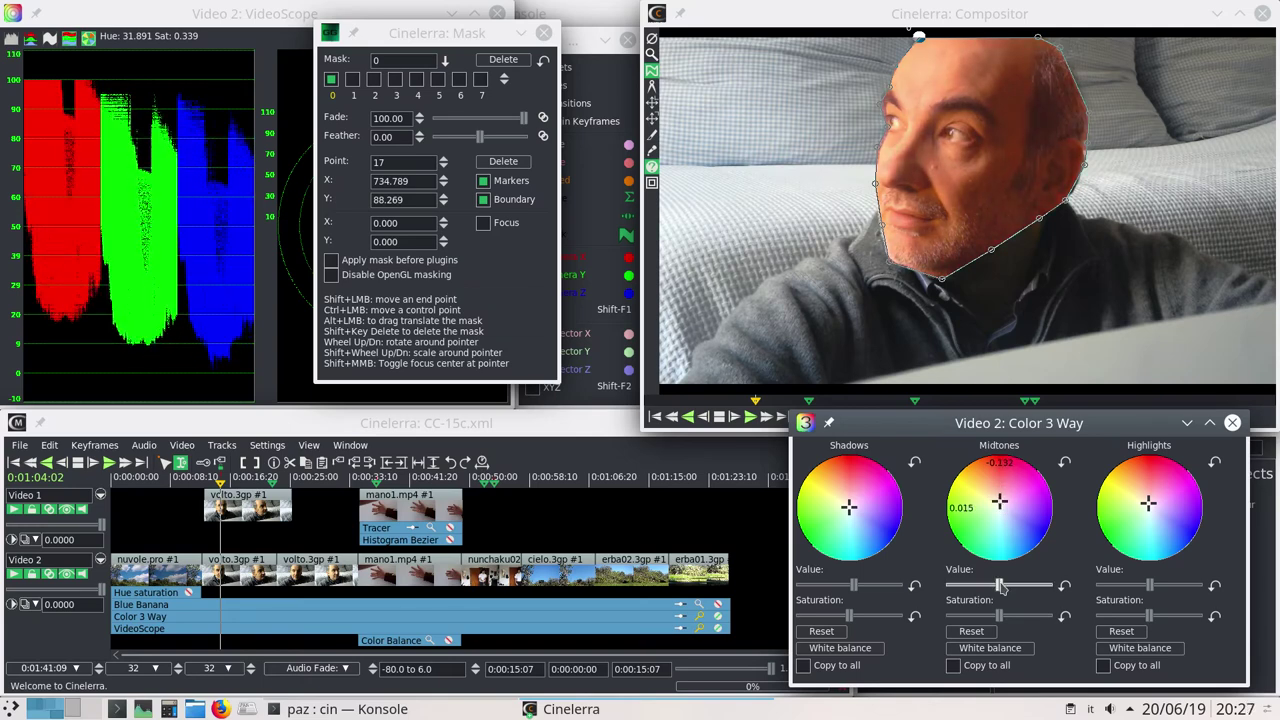
{"action": "left_click_drag", "start_coordinate": [1007, 592], "coordinate": [1008, 587]}
{"action": "left_click", "coordinate": [1064, 585]}
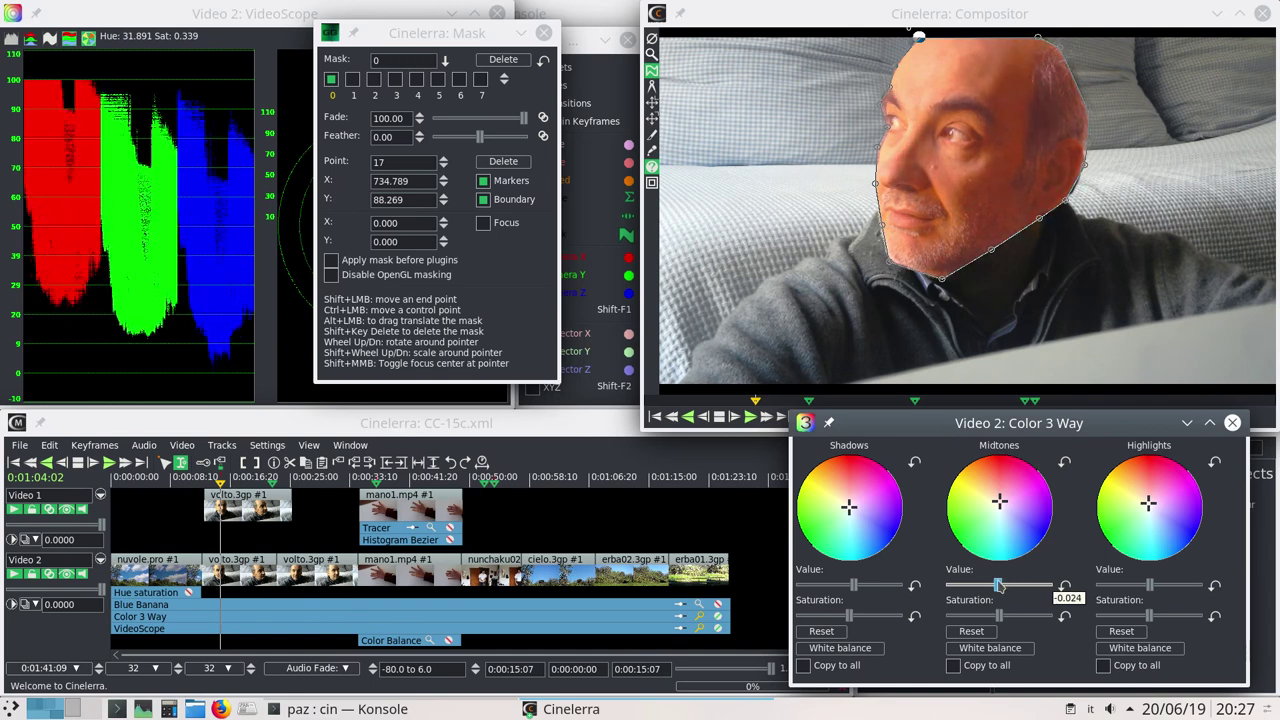
{"action": "left_click", "coordinate": [1064, 461]}
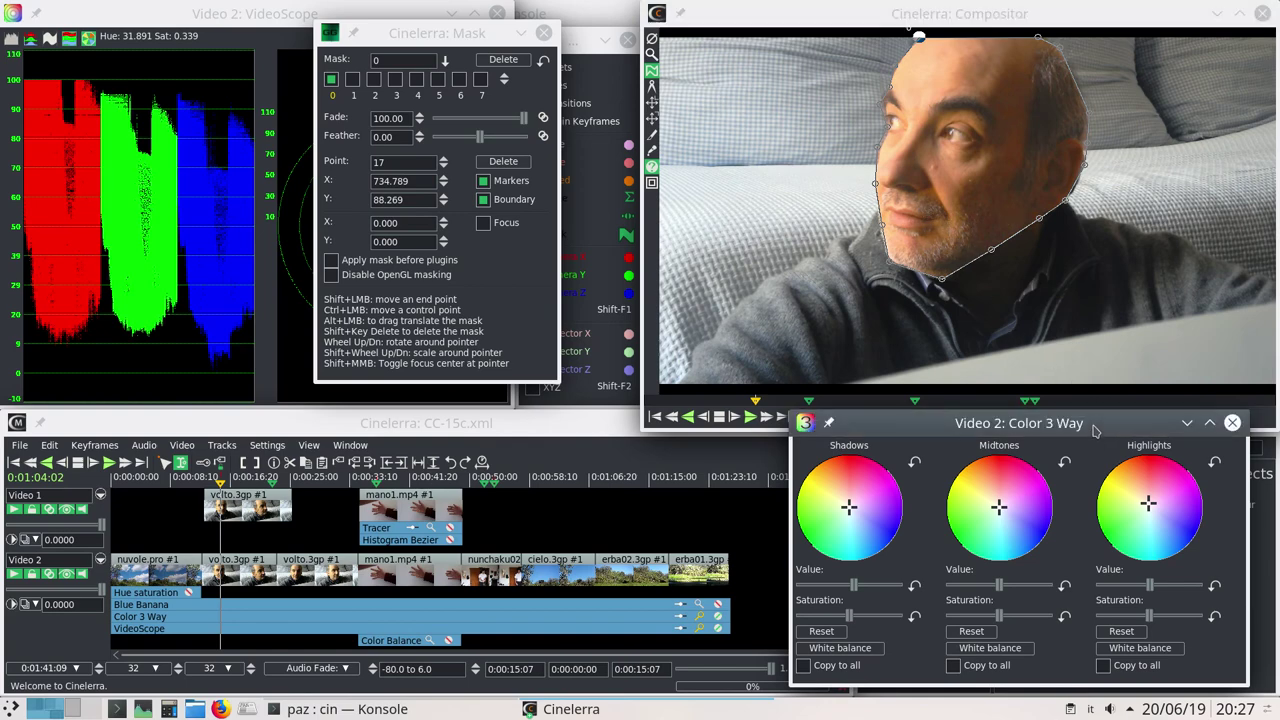
Close the mask settings and move the Color 3 Way window clear of the vectorscope and the video effects in Resources
{"action": "left_click_drag", "start_coordinate": [1095, 428], "coordinate": [835, 281]}
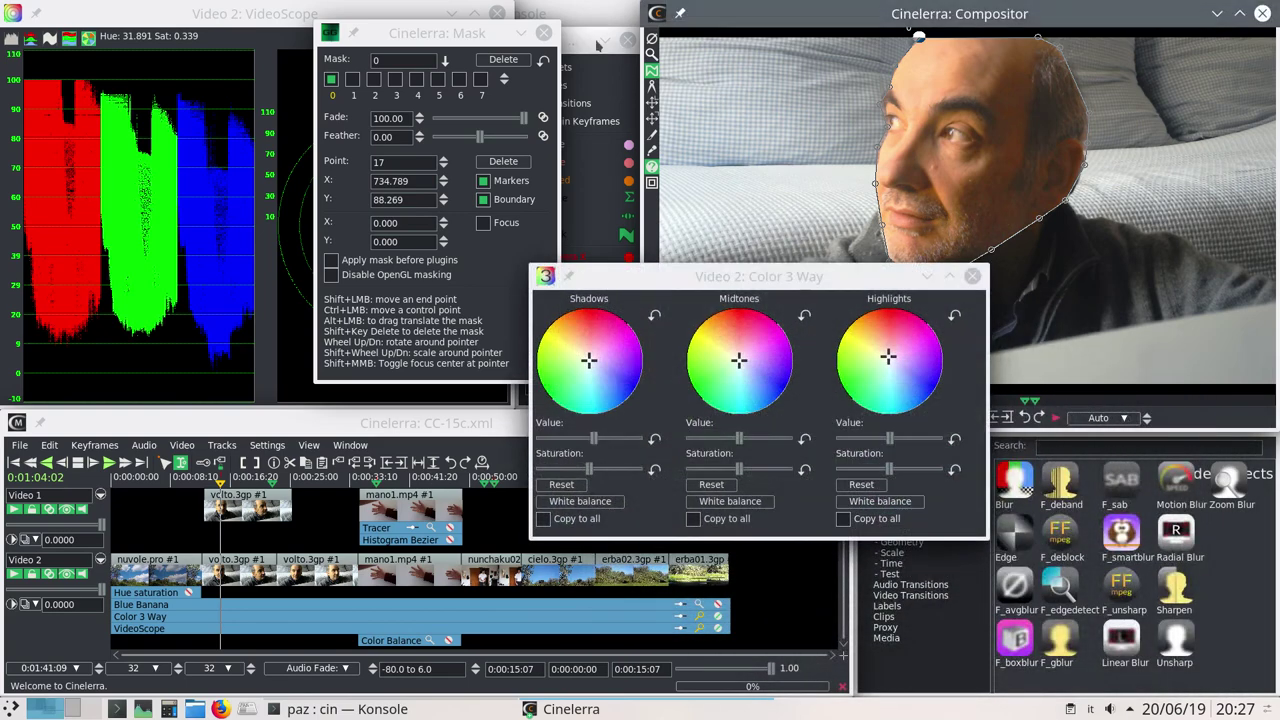
{"action": "left_click", "coordinate": [543, 34]}
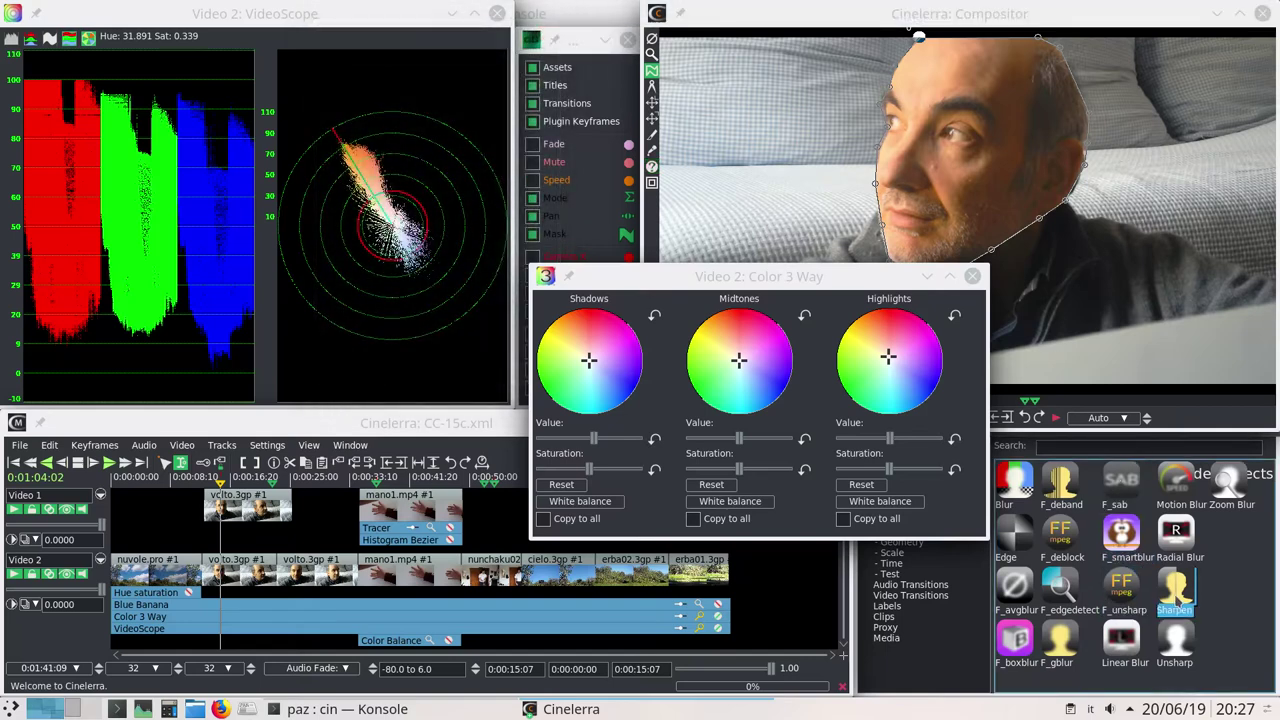
{"action": "left_click", "coordinate": [1176, 598]}
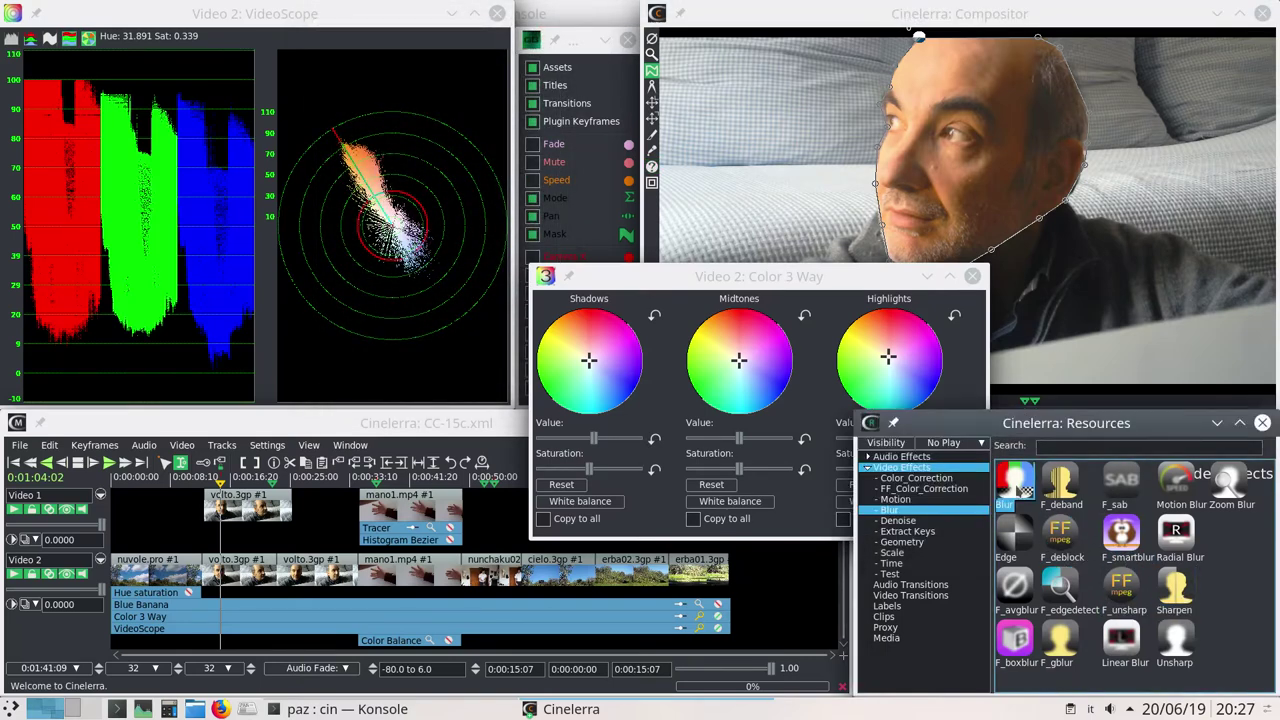
{"action": "left_click", "coordinate": [757, 278]}
{"action": "left_click_drag", "start_coordinate": [755, 278], "coordinate": [702, 261]}
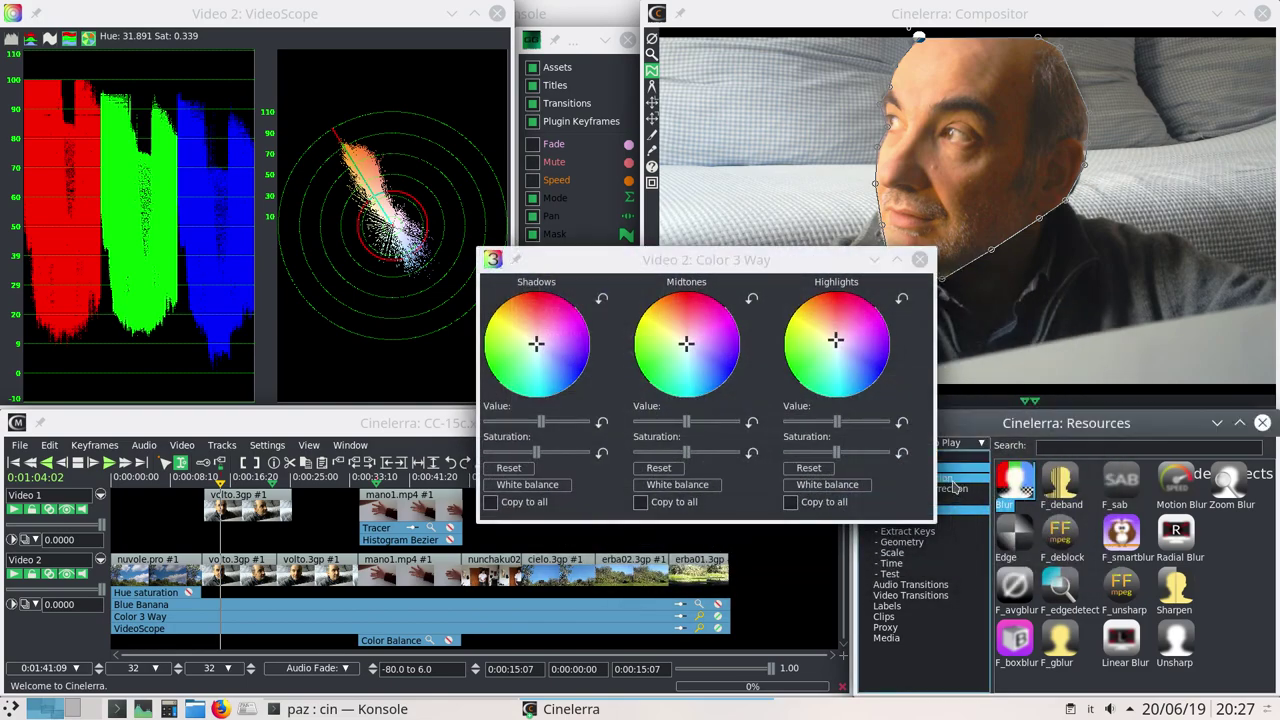
{"action": "left_click", "coordinate": [955, 487]}
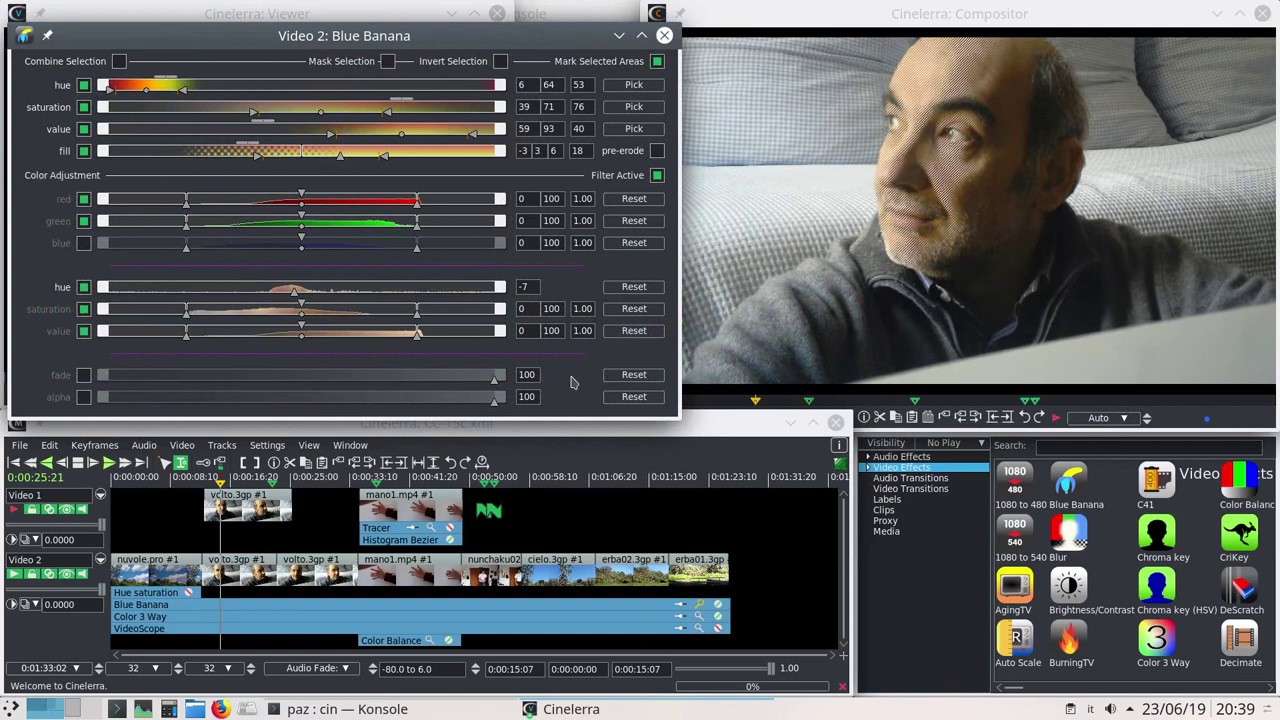
Turn off the marking of selected areas in Blue Banana and close the effect's settings
{"action": "left_click", "coordinate": [874, 258]}
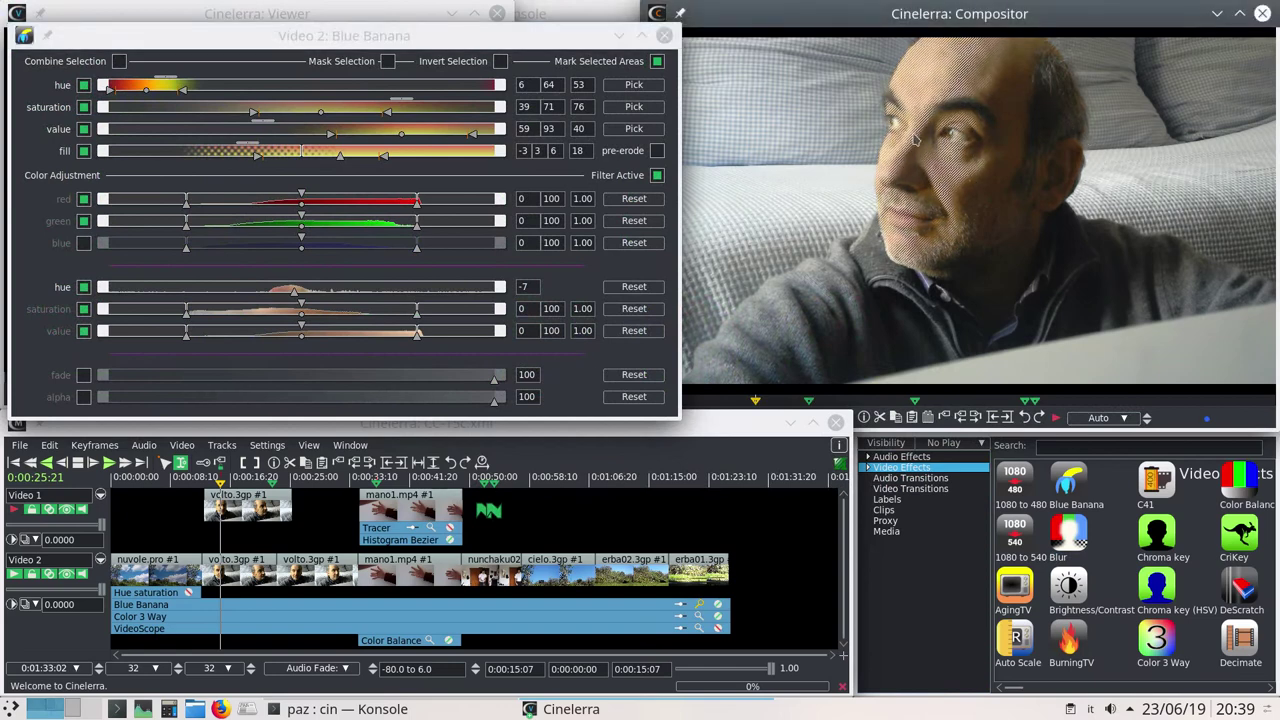
{"action": "left_click", "coordinate": [650, 72]}
{"action": "left_click", "coordinate": [657, 62]}
{"action": "left_click", "coordinate": [866, 94]}
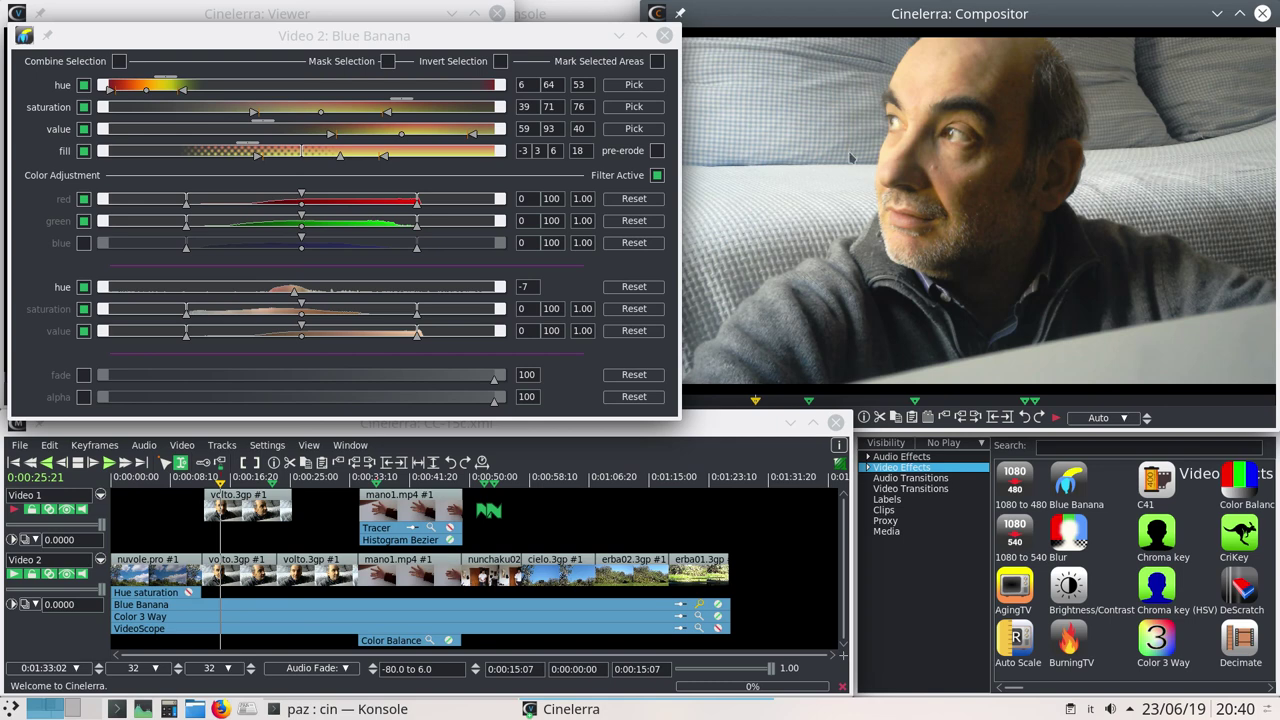
{"action": "left_click", "coordinate": [664, 149]}
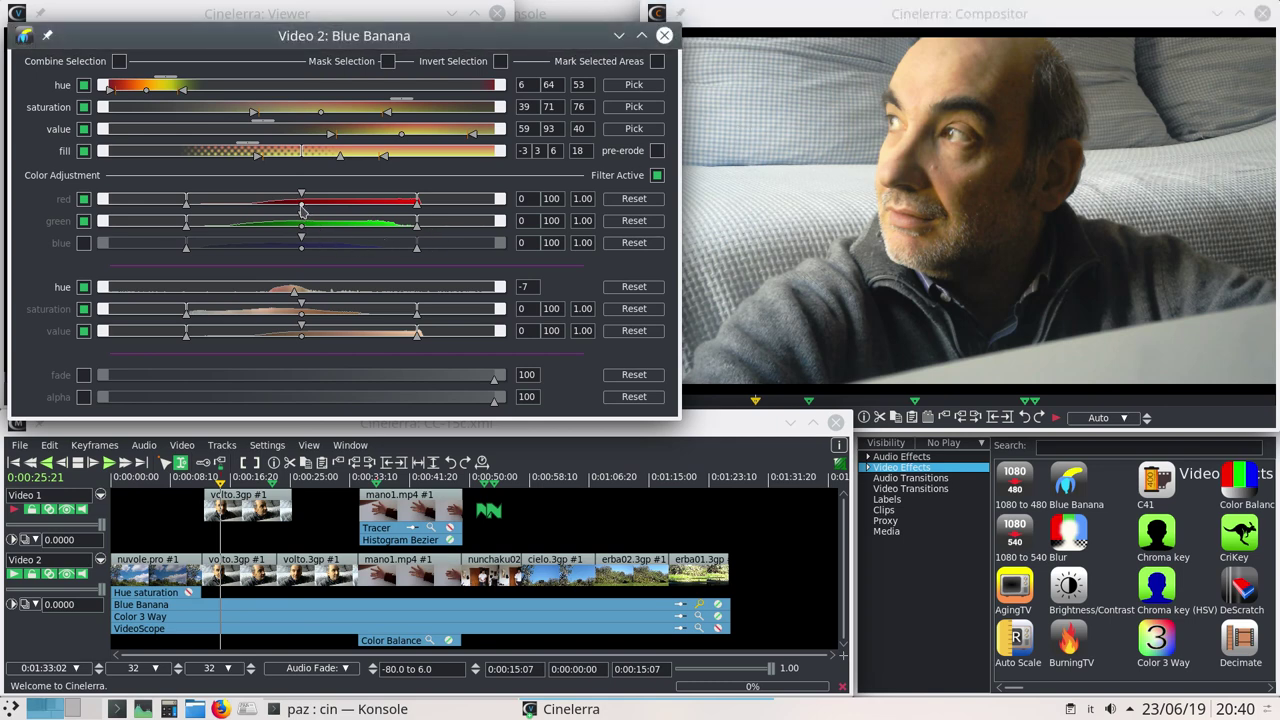
{"action": "mouse_move", "coordinate": [304, 341]}
{"action": "left_mouse_down"}
{"action": "mouse_move", "coordinate": [494, 365]}
{"action": "mouse_move", "coordinate": [281, 344]}
{"action": "left_mouse_up"}
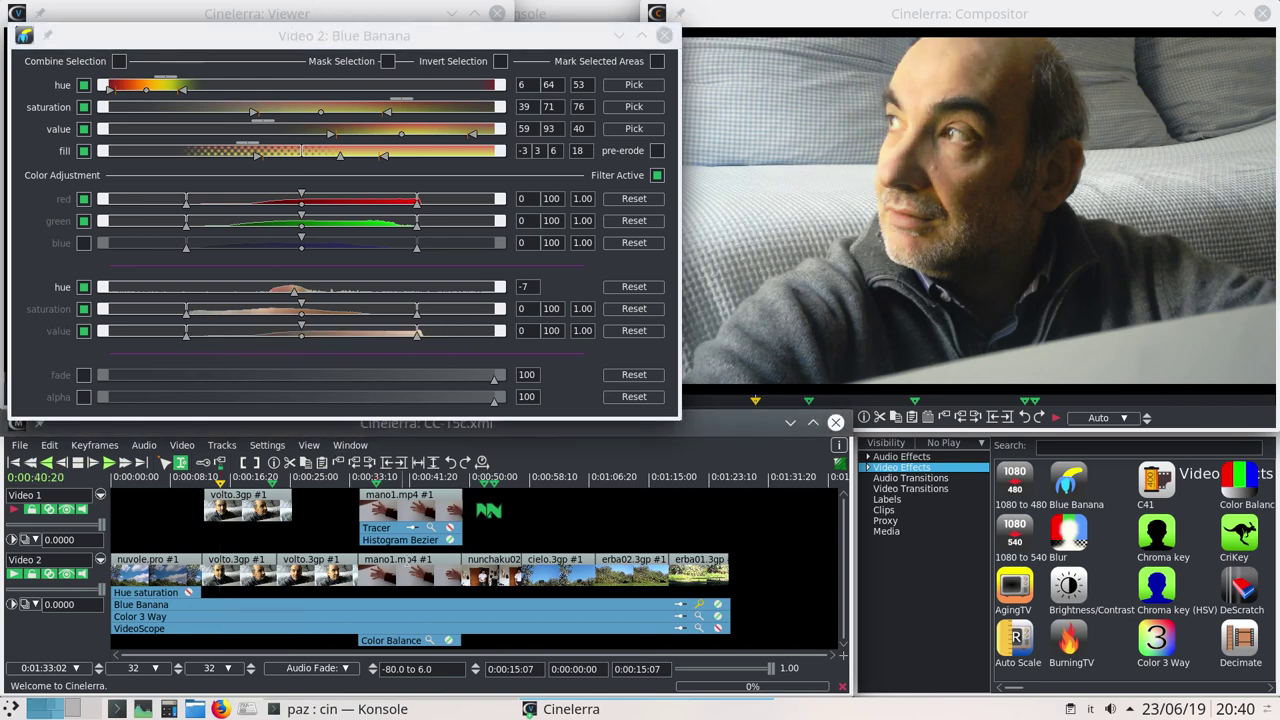
{"action": "left_click", "coordinate": [664, 36]}
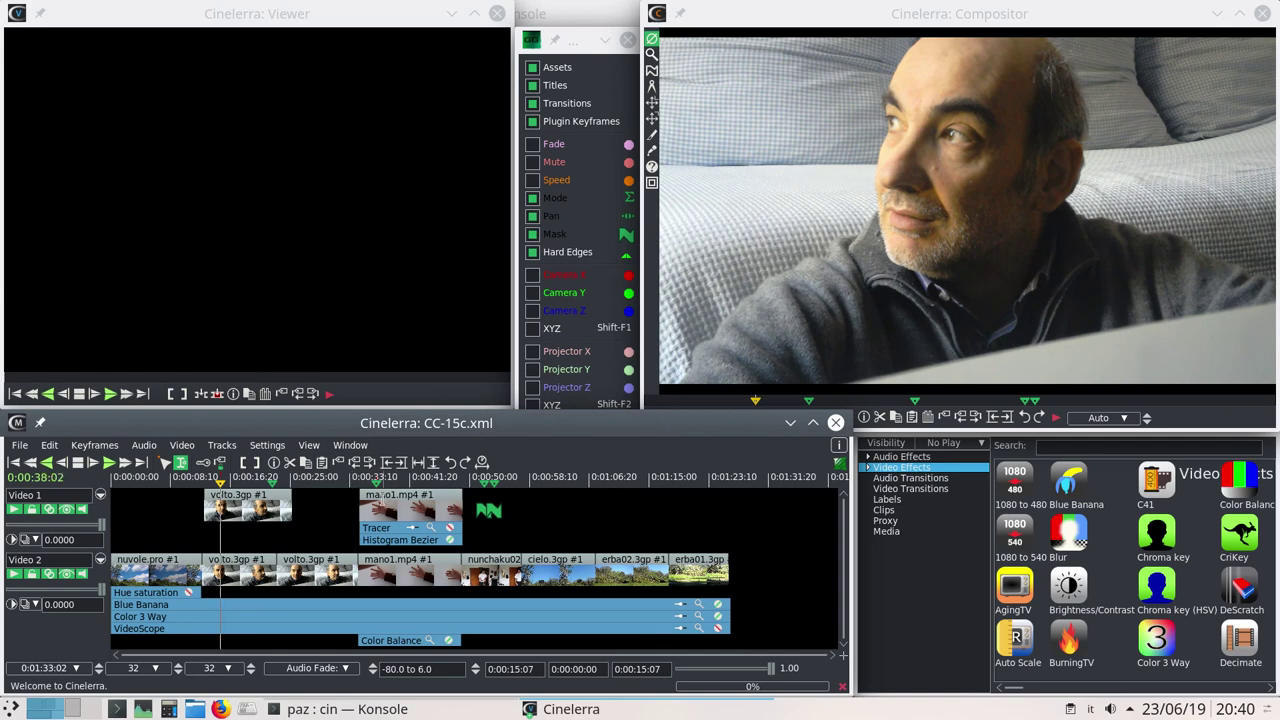
Move the middle curve point to 0.474, 0.387 in the Histogram Bezier effect on Video 1's mano1.mp4 clip and close its settings
{"action": "double_click", "coordinate": [380, 539]}
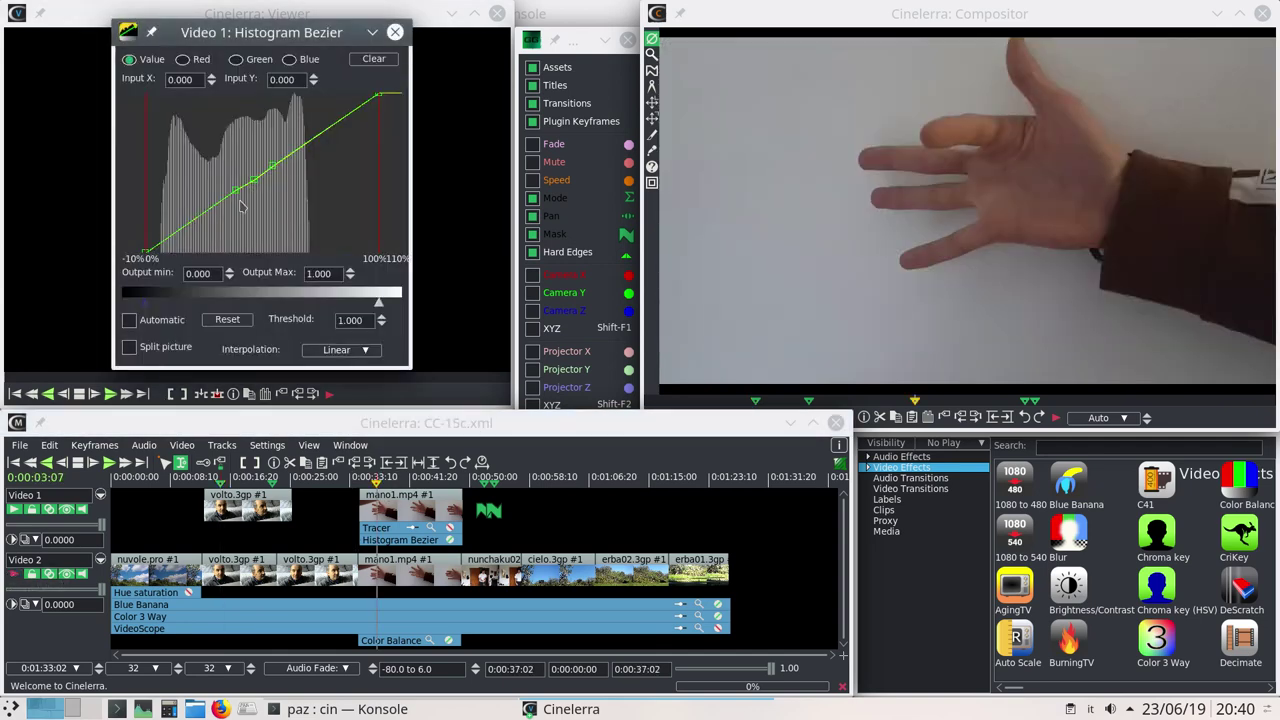
{"action": "mouse_move", "coordinate": [258, 188]}
{"action": "left_mouse_down"}
{"action": "mouse_move", "coordinate": [251, 154]}
{"action": "mouse_move", "coordinate": [251, 200]}
{"action": "left_mouse_up"}
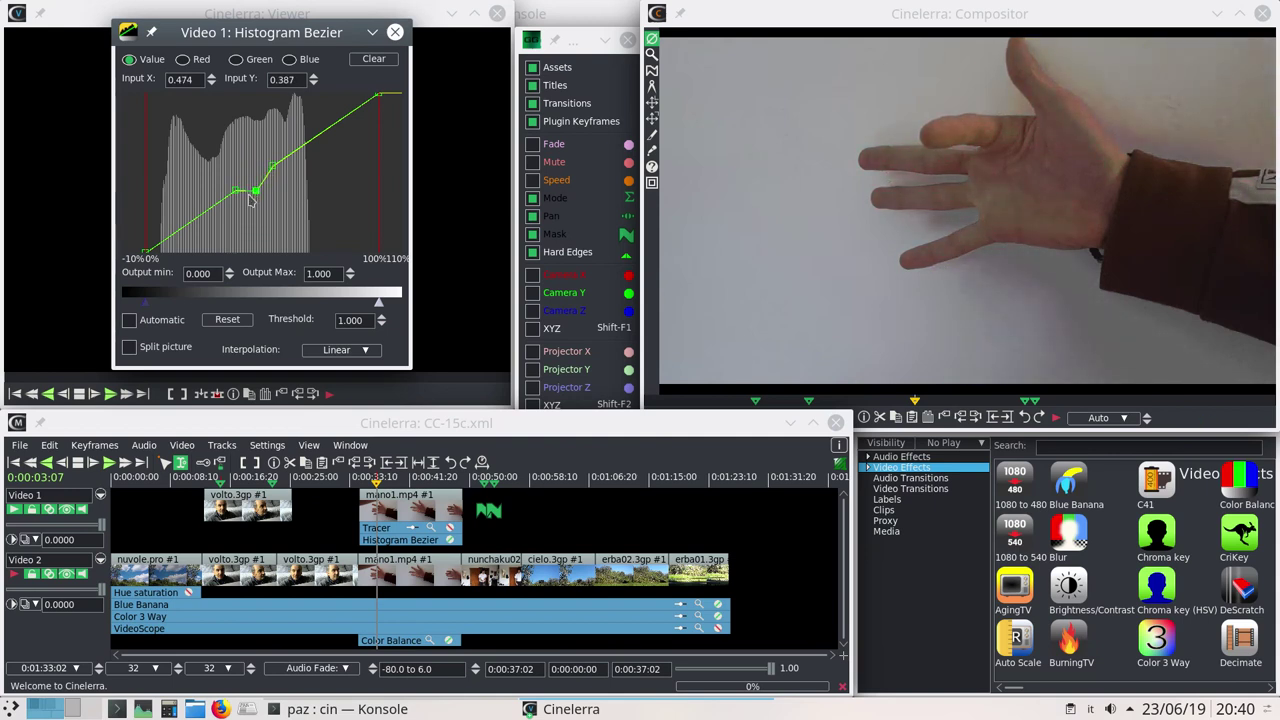
{"action": "left_click", "coordinate": [395, 33]}
Open Video 2's Blue Banana settings and compare the volto.3gp face shot at 0:00:15:07 with the nunchaku shot
{"action": "left_click", "coordinate": [220, 530]}
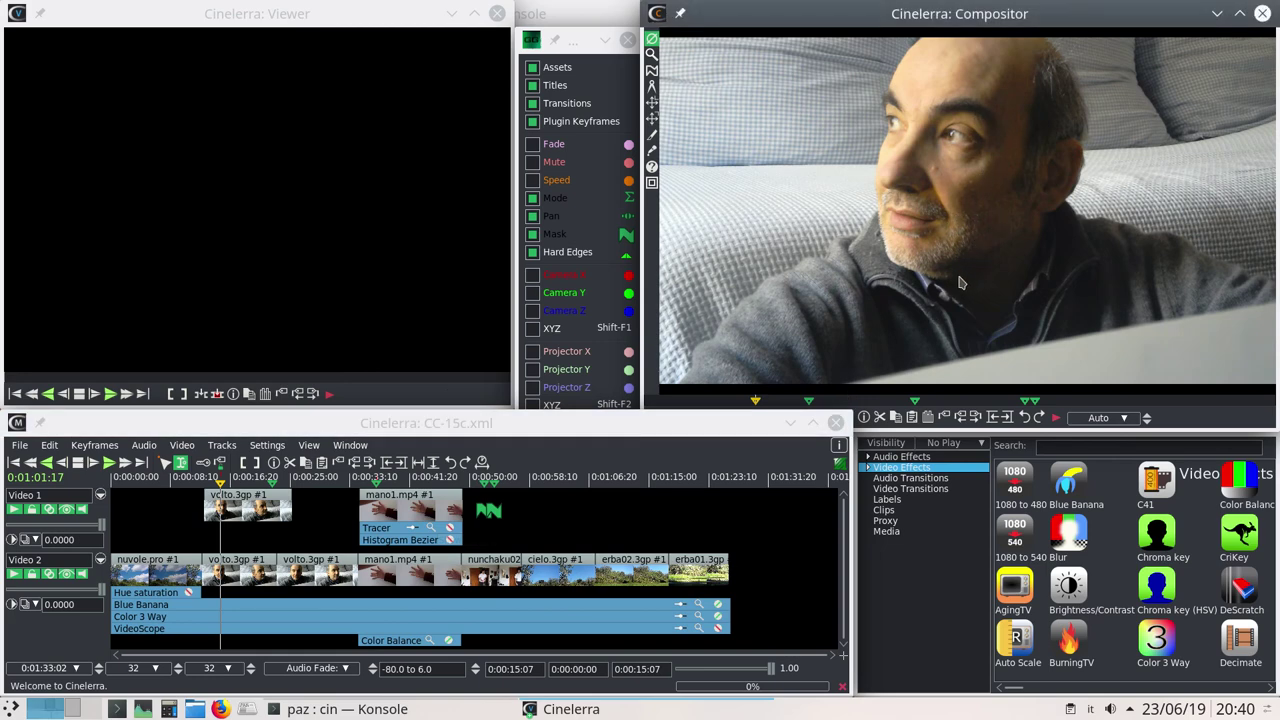
{"action": "left_click", "coordinate": [697, 606]}
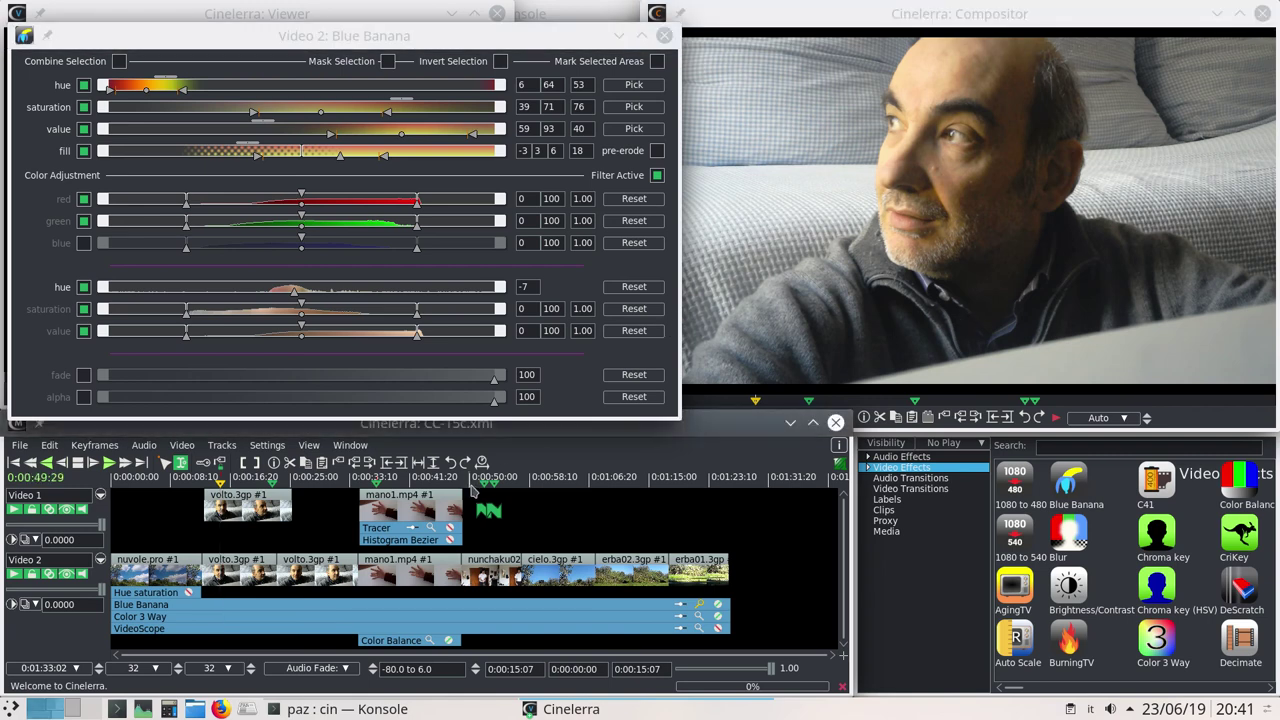
{"action": "left_click", "coordinate": [484, 480]}
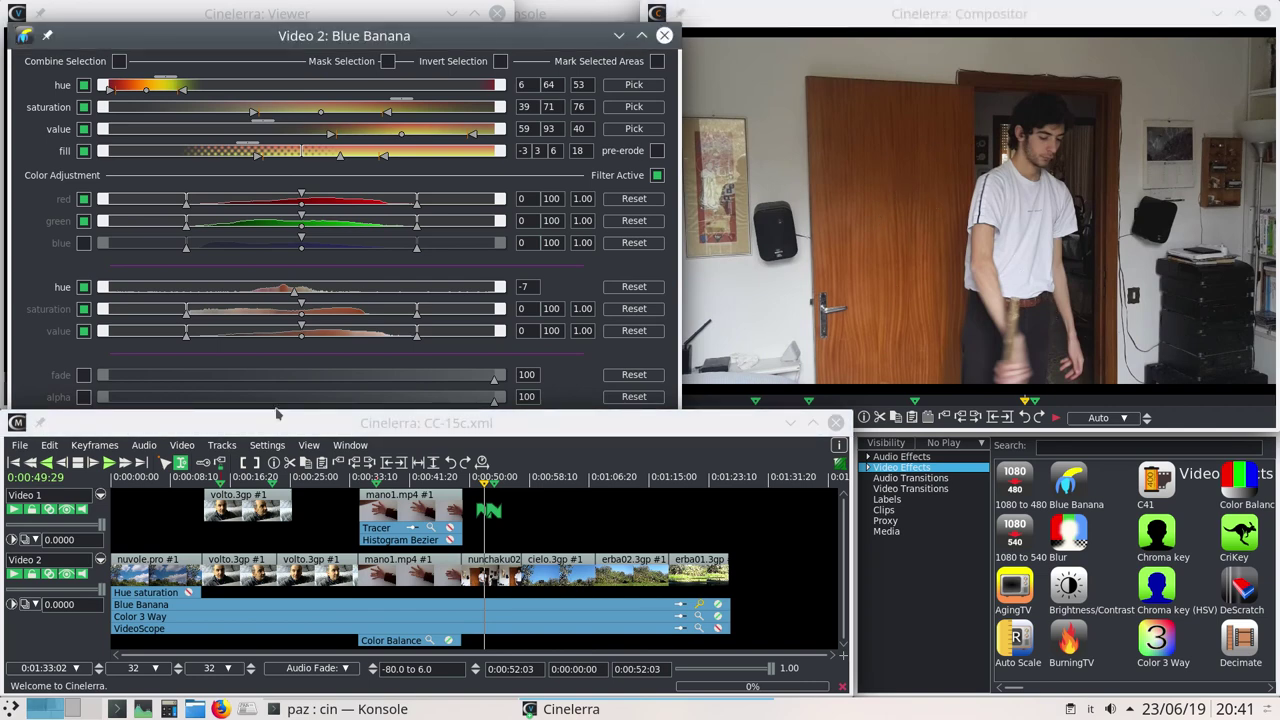
{"action": "left_click", "coordinate": [219, 480]}
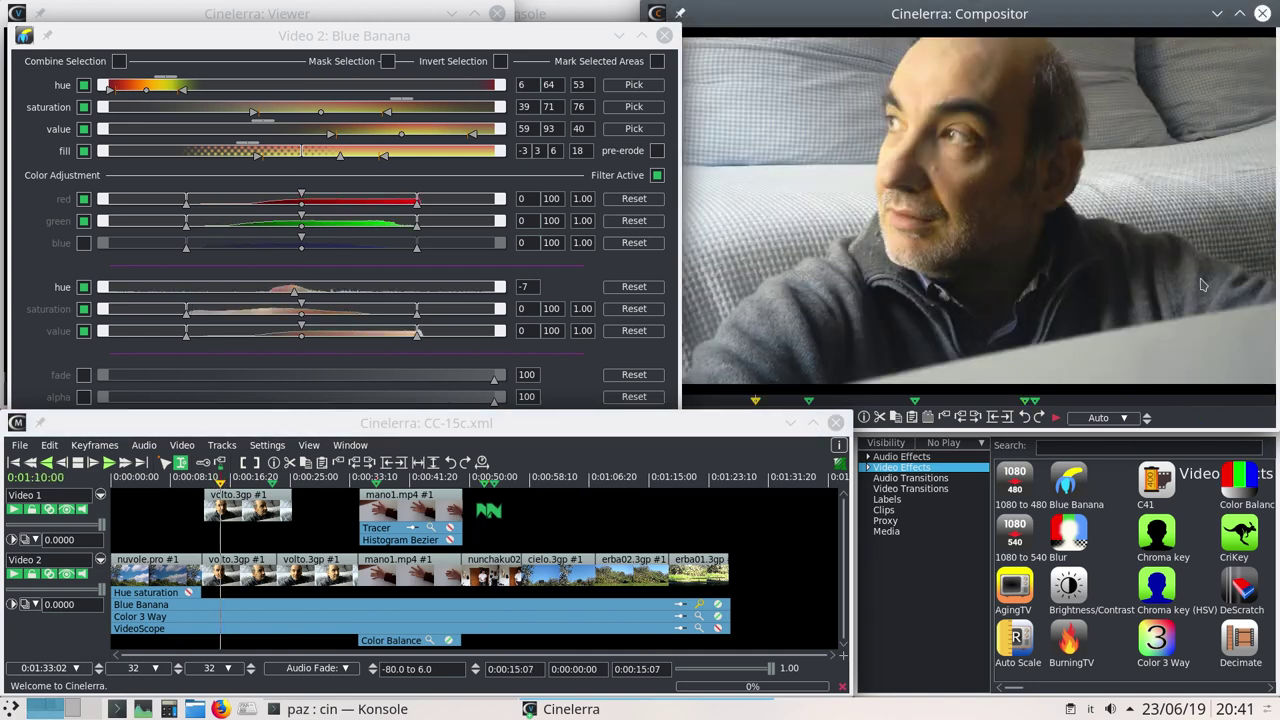
Go to the nunchaku clip at 0:00:52:03 and display mask 1 with its settings in the Compositor
{"action": "left_click", "coordinate": [484, 478]}
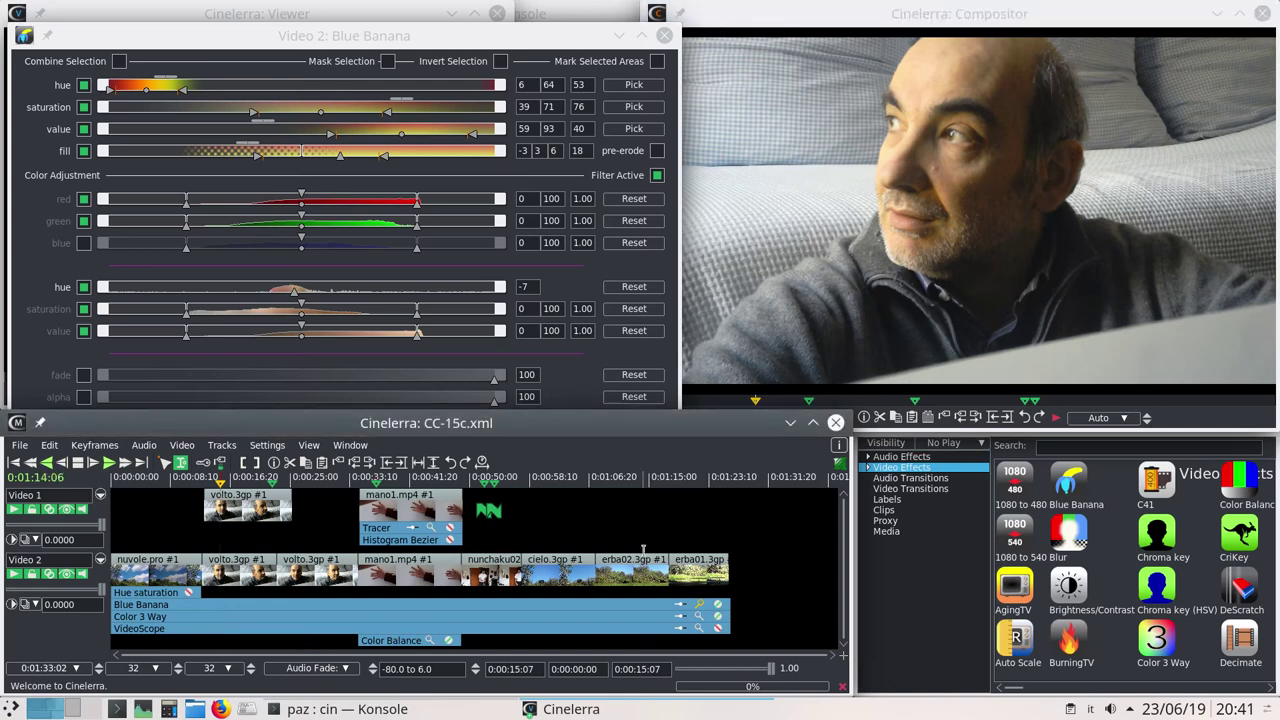
{"action": "left_click", "coordinate": [790, 26]}
{"action": "left_click", "coordinate": [651, 70]}
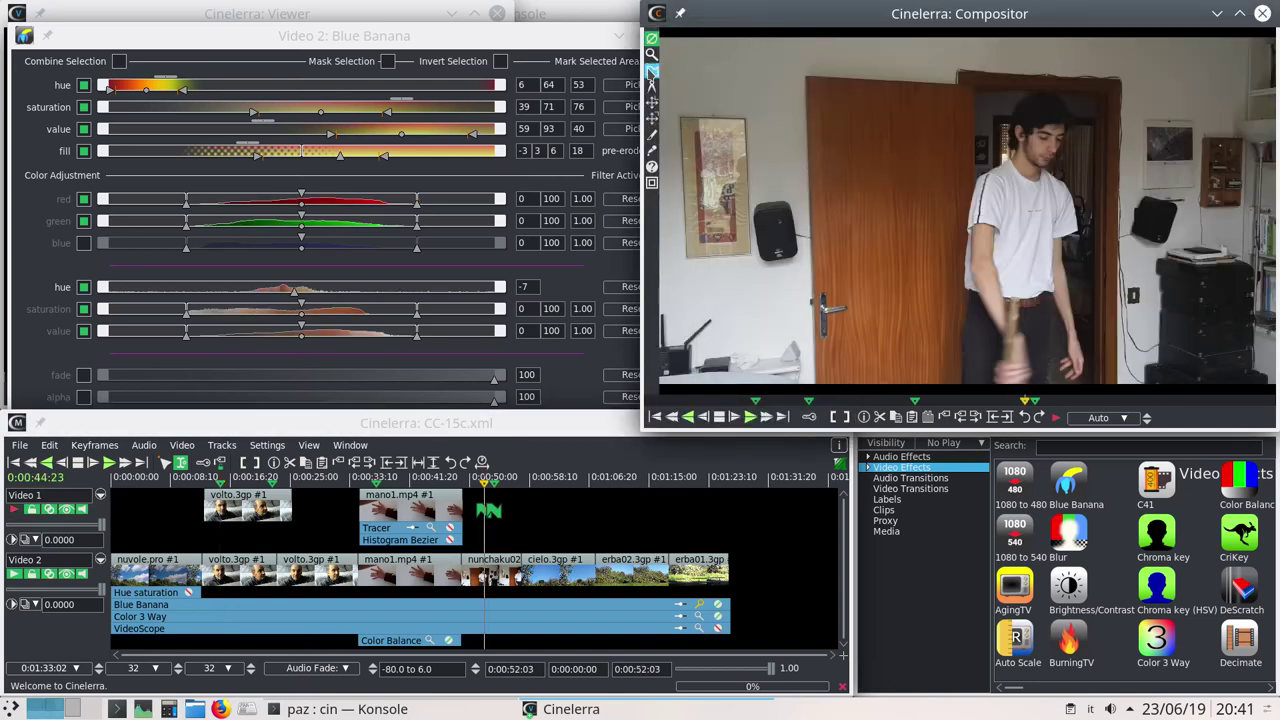
{"action": "left_click", "coordinate": [352, 79]}
Compare the position of face mask 1 at the two nunchaku clip labels, 0:00:52:03 and 0:00:53:14
{"action": "left_click", "coordinate": [494, 480]}
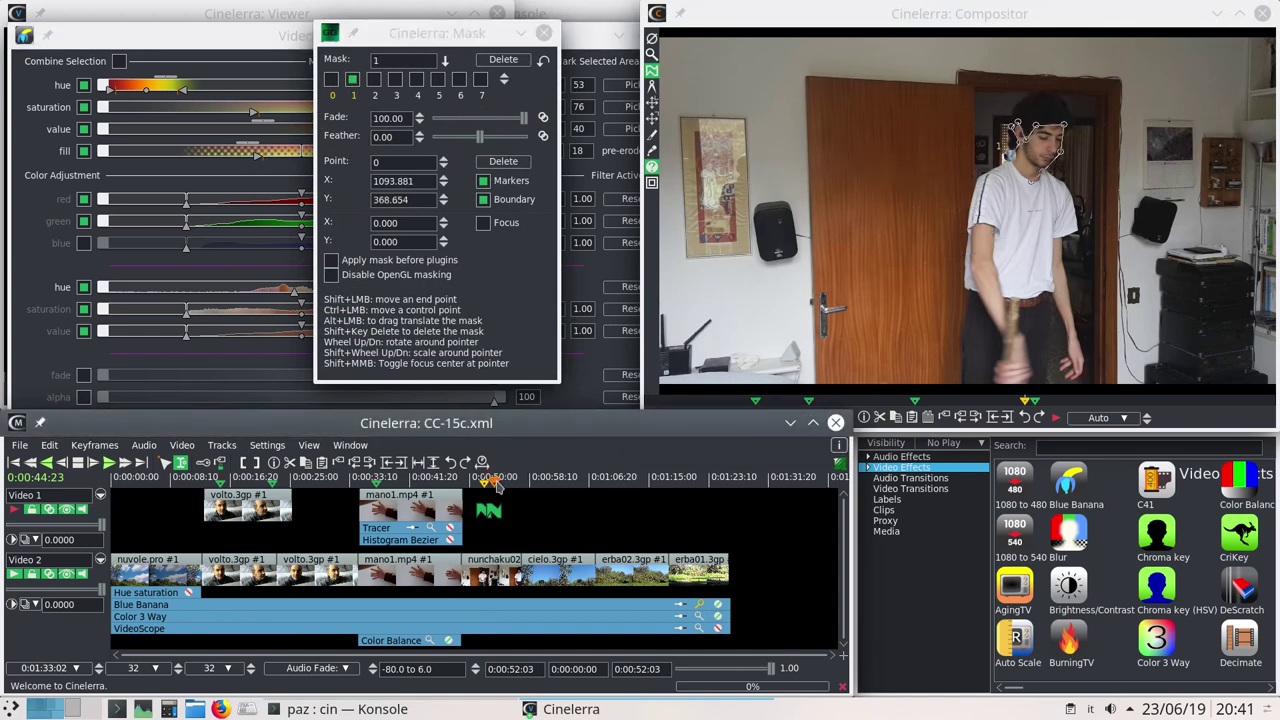
{"action": "left_click", "coordinate": [484, 484]}
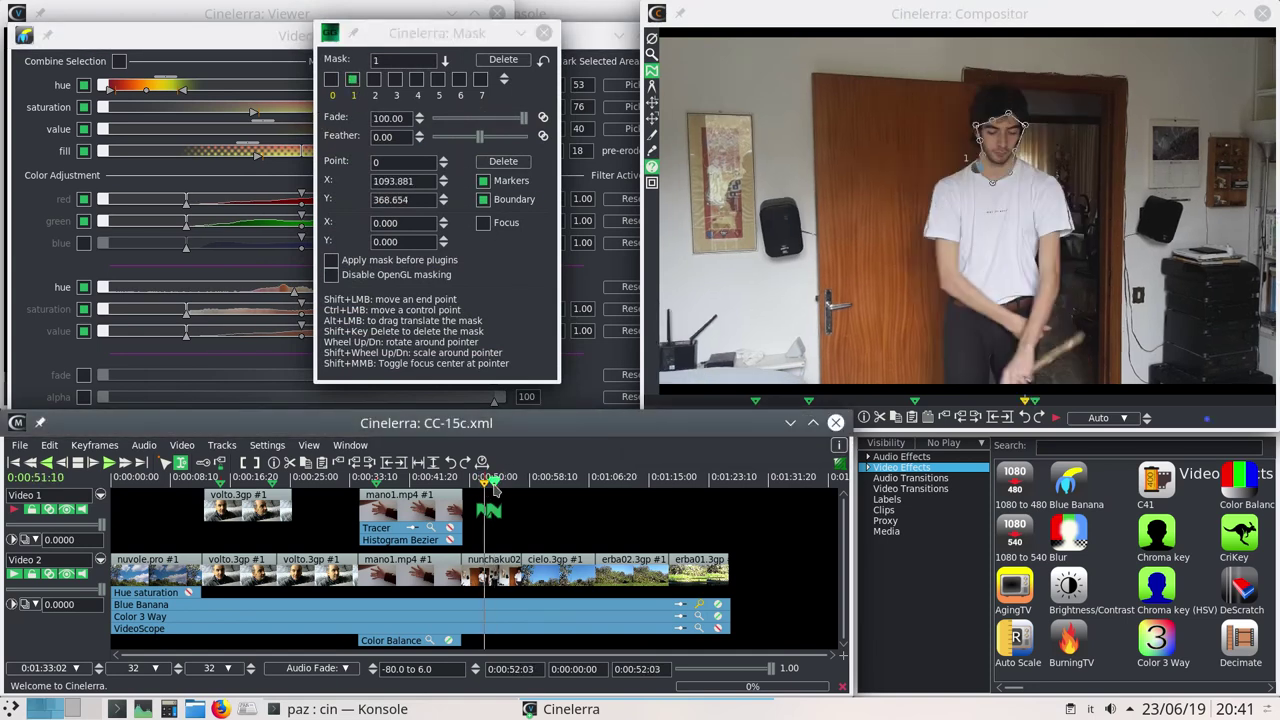
{"action": "left_click", "coordinate": [492, 488]}
{"action": "left_click", "coordinate": [485, 485]}
{"action": "left_click", "coordinate": [494, 487]}
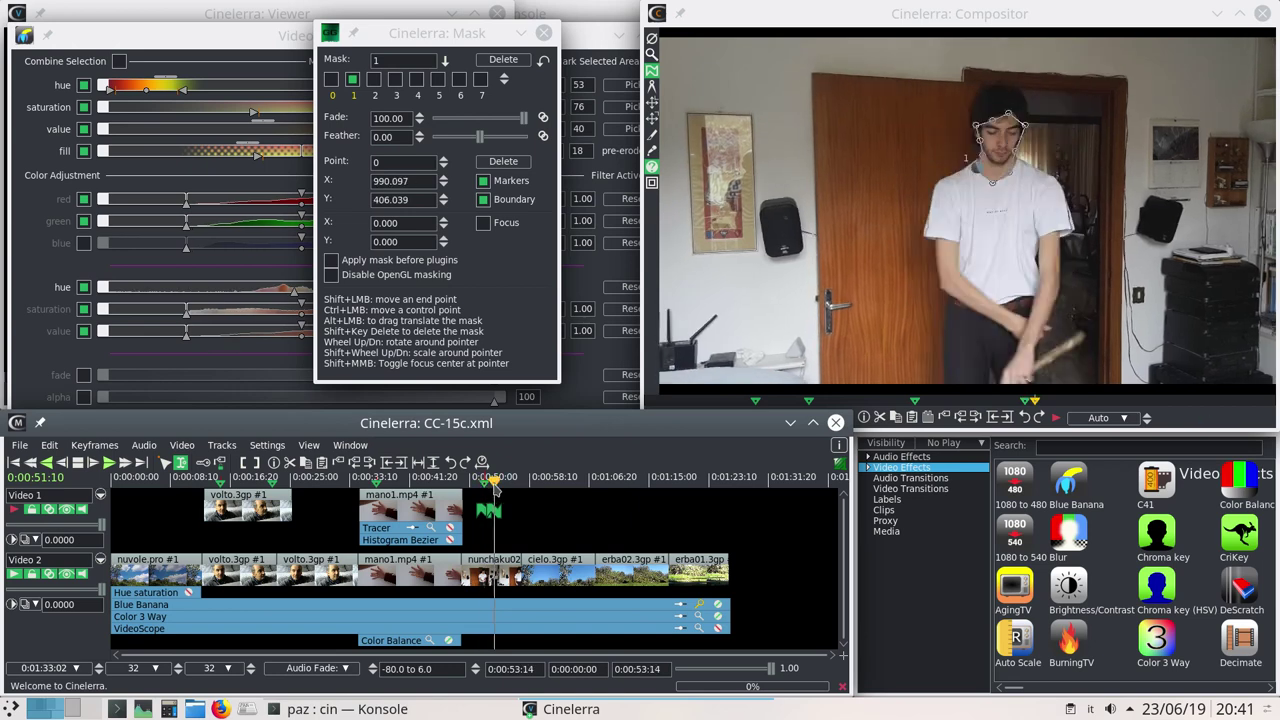
{"action": "left_click", "coordinate": [485, 486]}
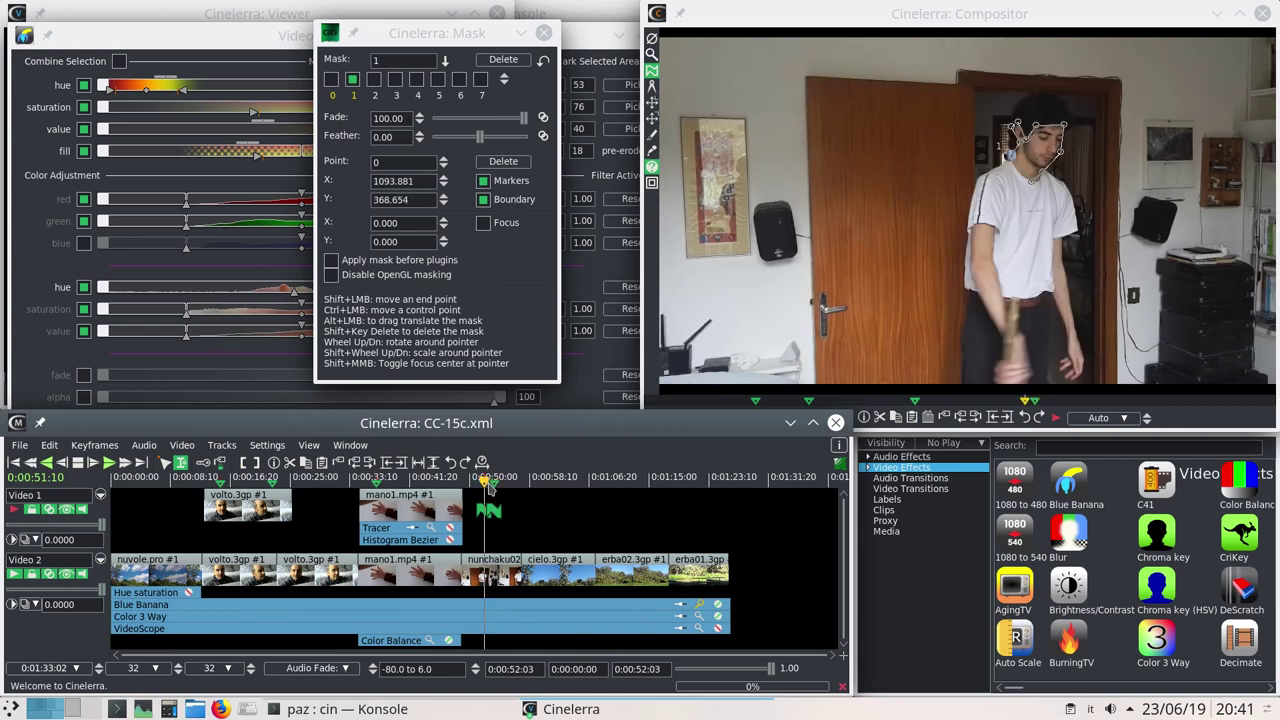
Hide the mask outline and its settings, and return to the volto.3gp face shot at 0:00:15:07 with Blue Banana in front
{"action": "left_click", "coordinate": [652, 38]}
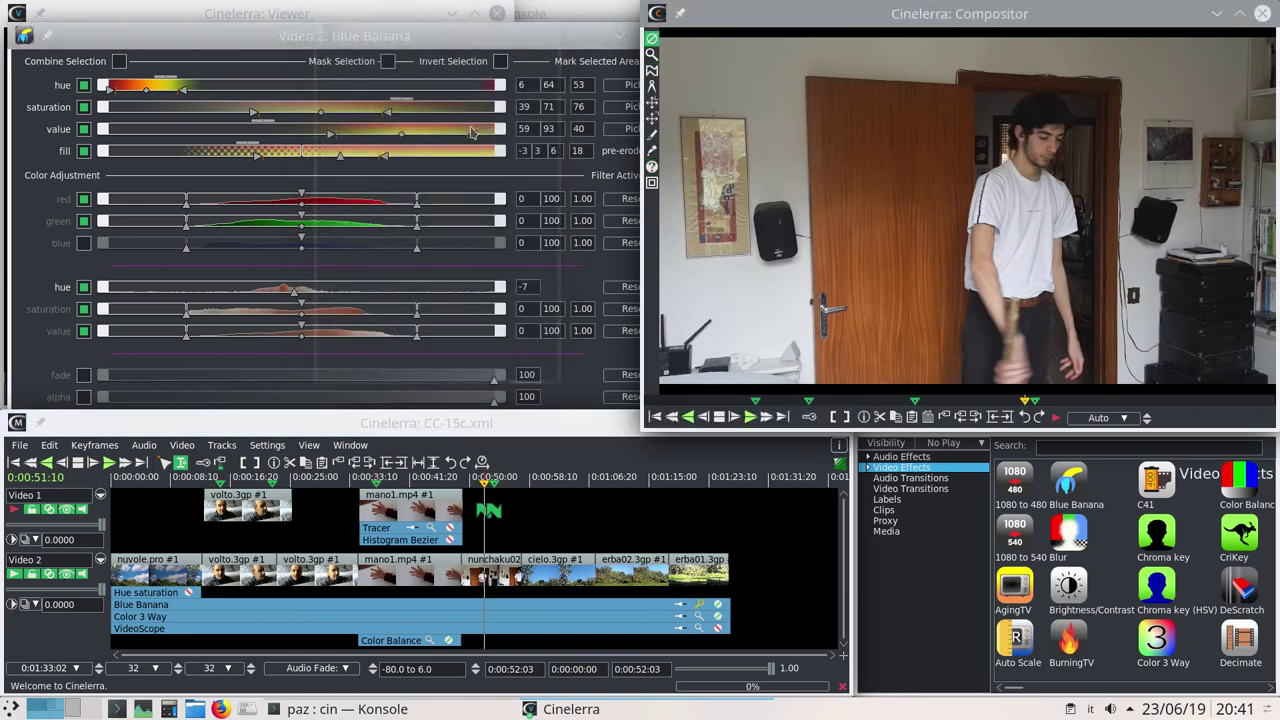
{"action": "left_click", "coordinate": [652, 70]}
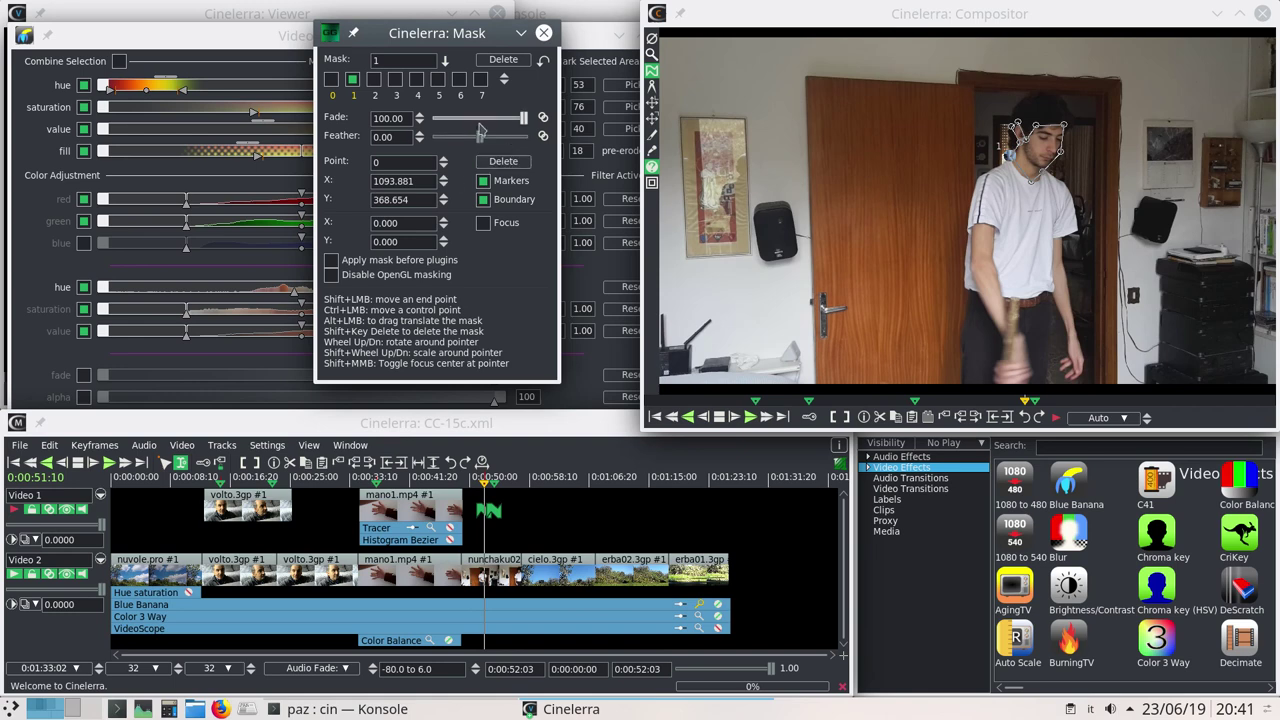
{"action": "left_click", "coordinate": [652, 38]}
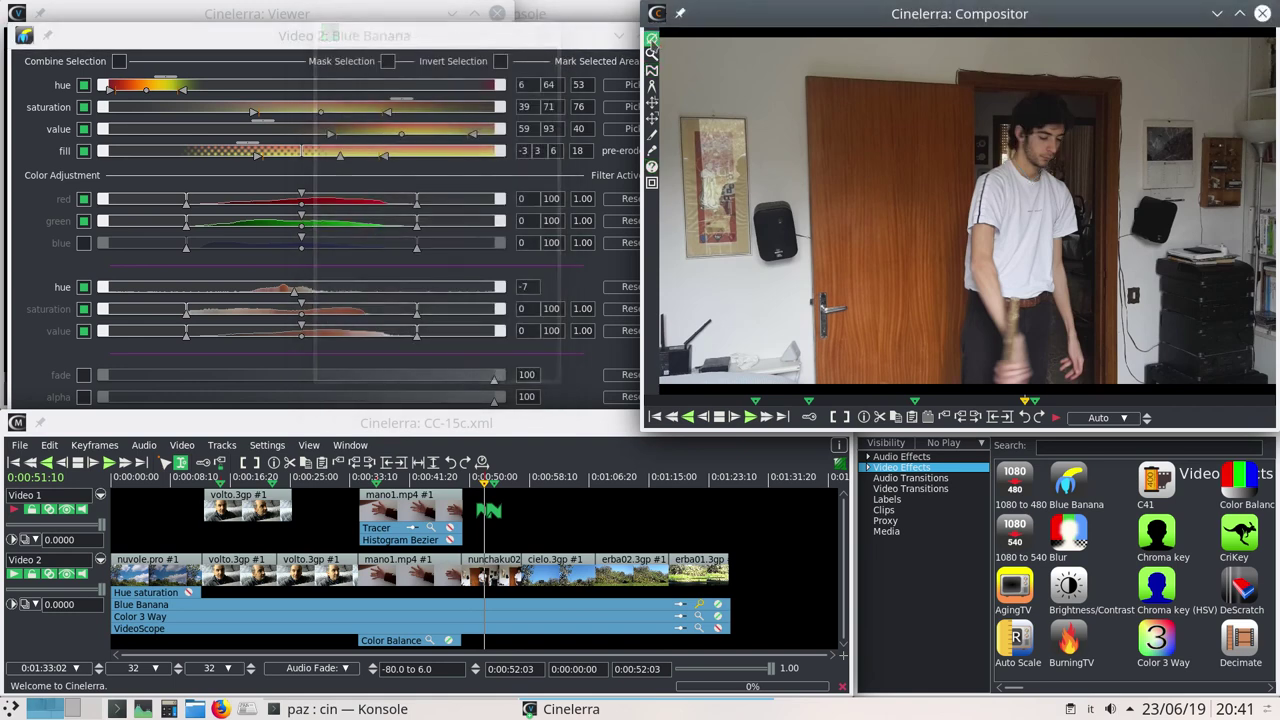
{"action": "left_click", "coordinate": [600, 50]}
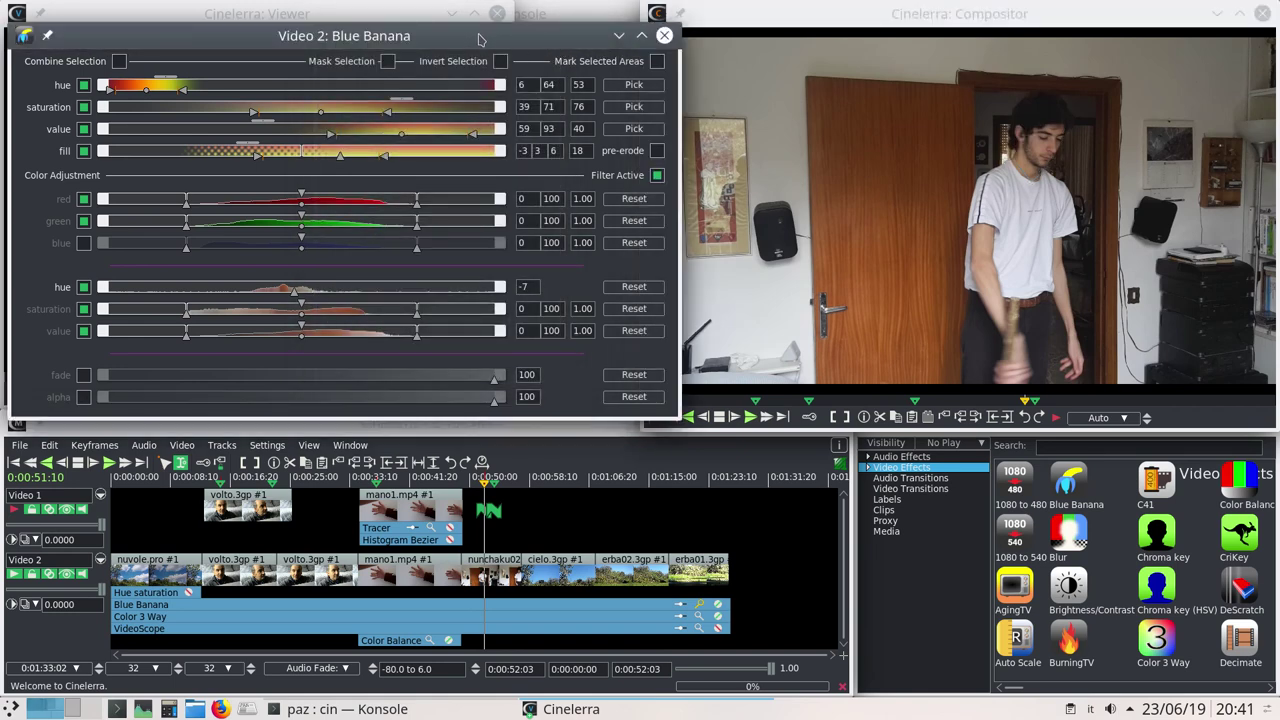
{"action": "left_click", "coordinate": [222, 482]}
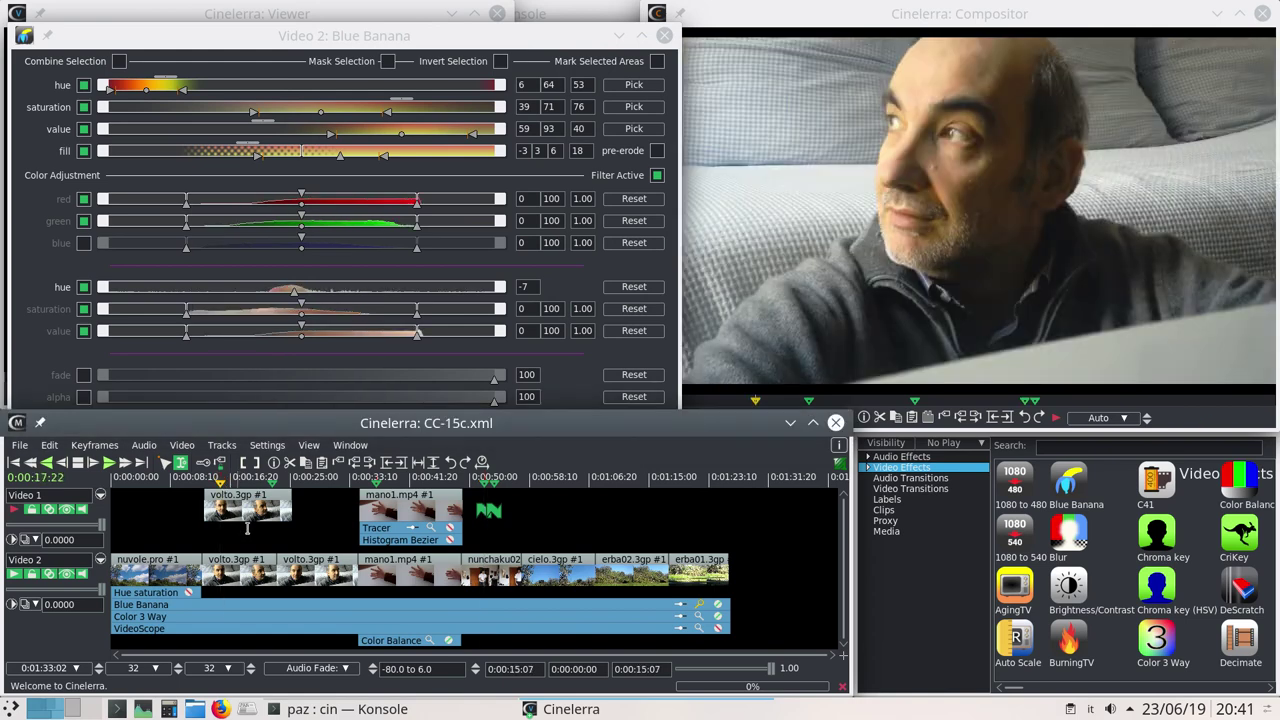
Examine the face areas selected by Blue Banana by switching Mark Selected Areas on and off
{"action": "left_click", "coordinate": [1000, 72]}
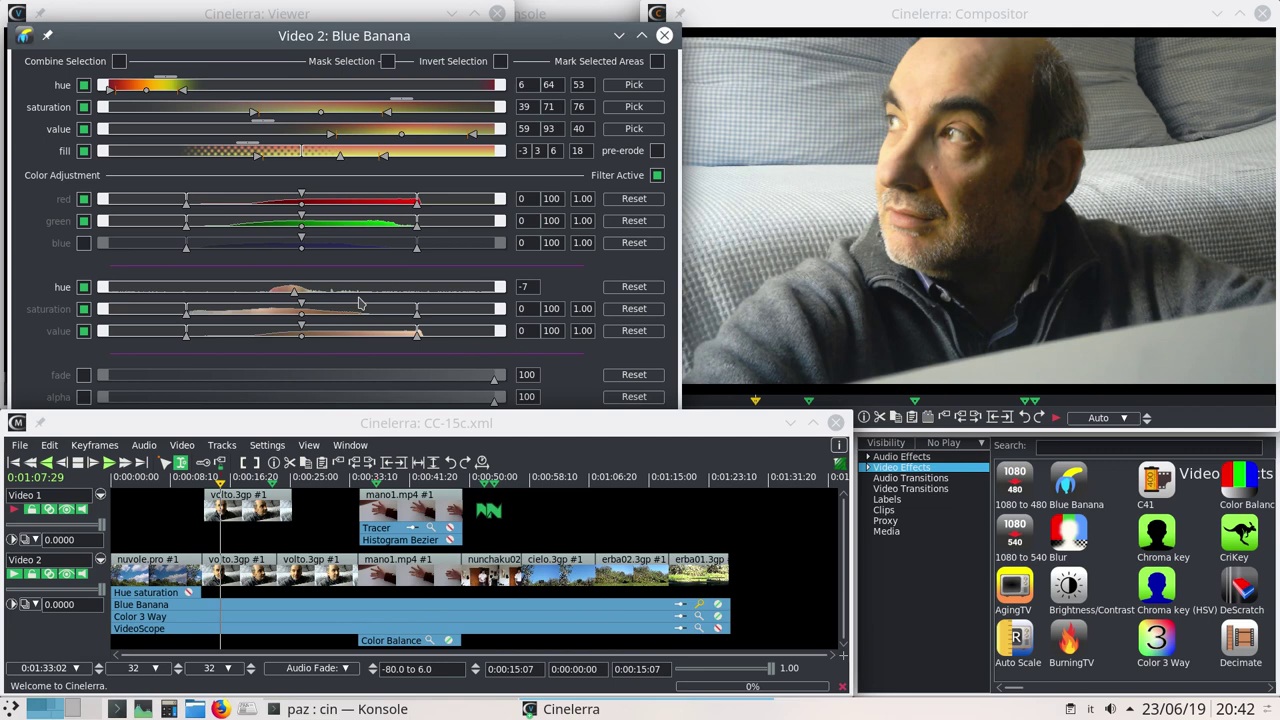
{"action": "left_click", "coordinate": [972, 161]}
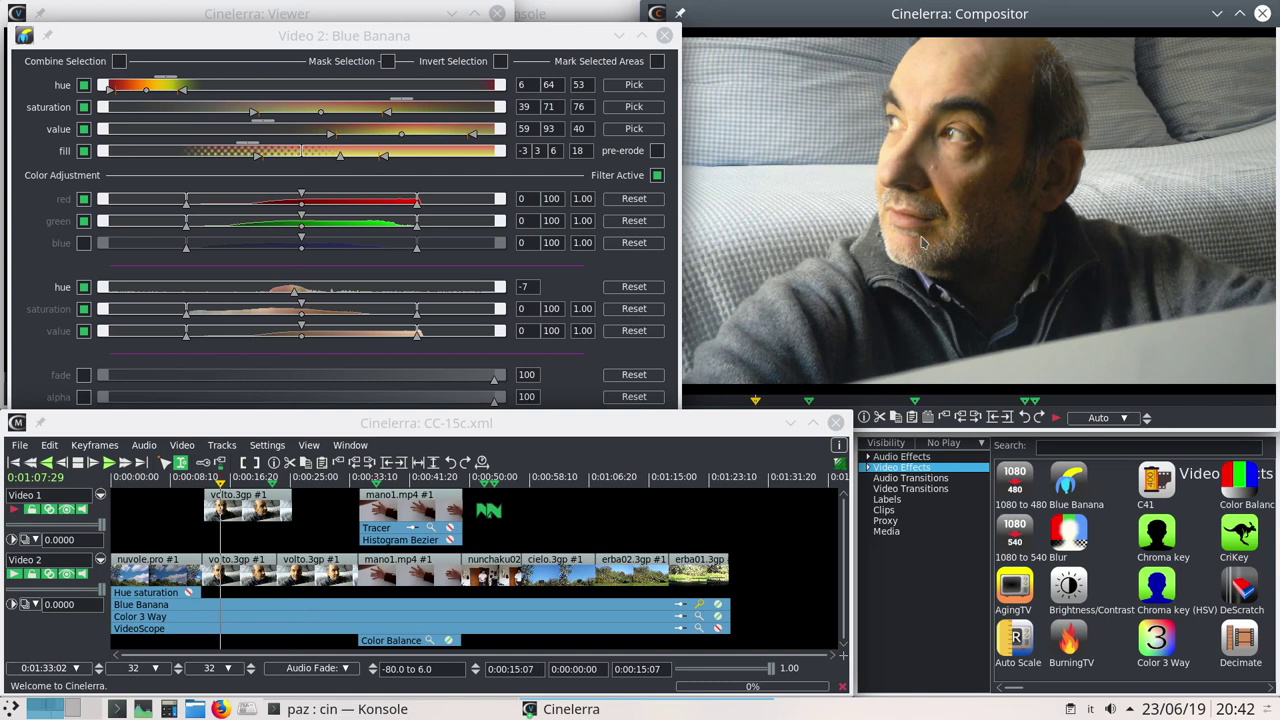
{"action": "left_click", "coordinate": [657, 61]}
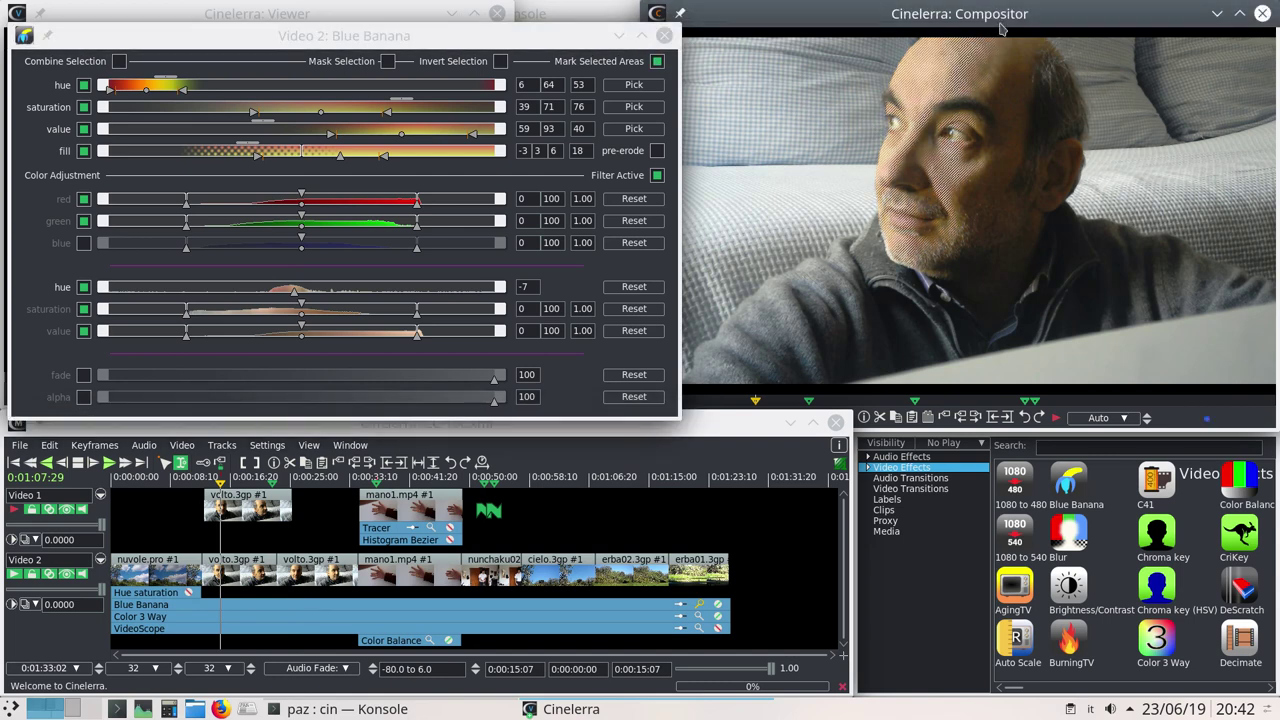
{"action": "left_click", "coordinate": [657, 61]}
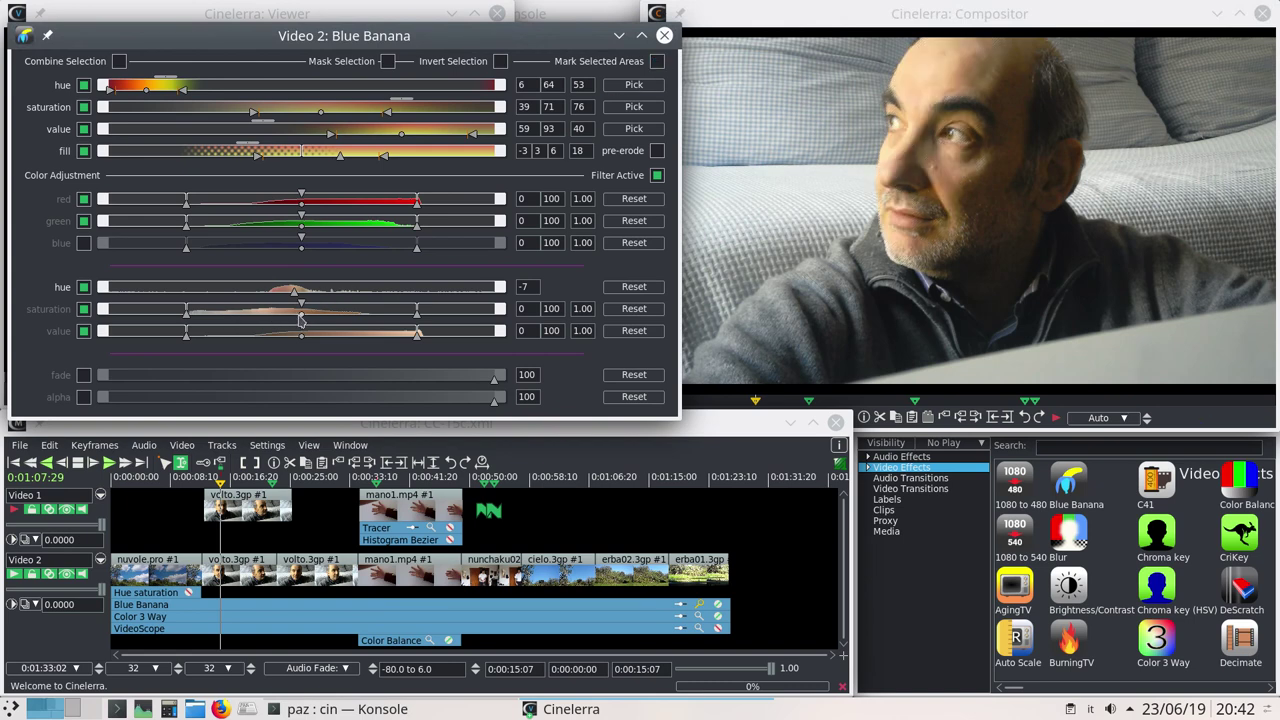
Shift Blue Banana's saturation adjustment range to -56 and 44 for the selected face tones
{"action": "left_click_drag", "start_coordinate": [301, 318], "coordinate": [184, 314]}
{"action": "left_click", "coordinate": [858, 117]}
{"action": "left_click", "coordinate": [386, 172]}
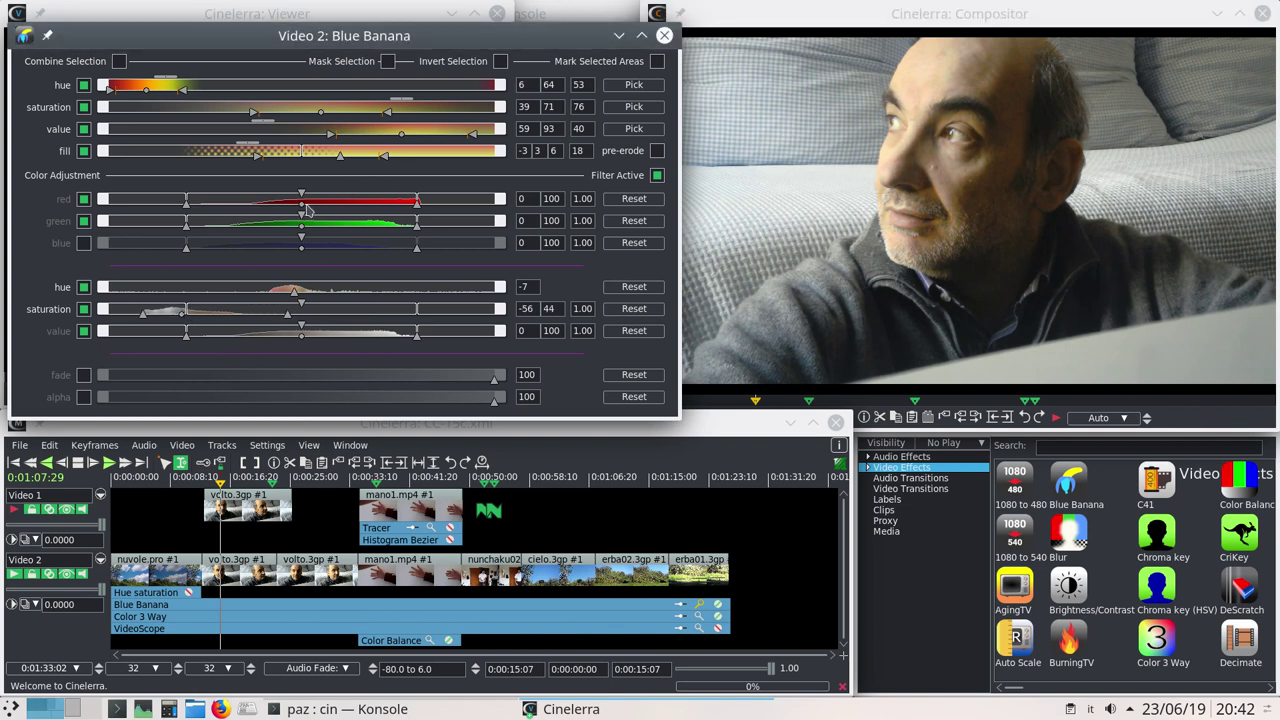
Try Blue Banana's red range at 14 and 114 and green range at -59 and 41, and reset both
{"action": "left_click_drag", "start_coordinate": [303, 210], "coordinate": [181, 222]}
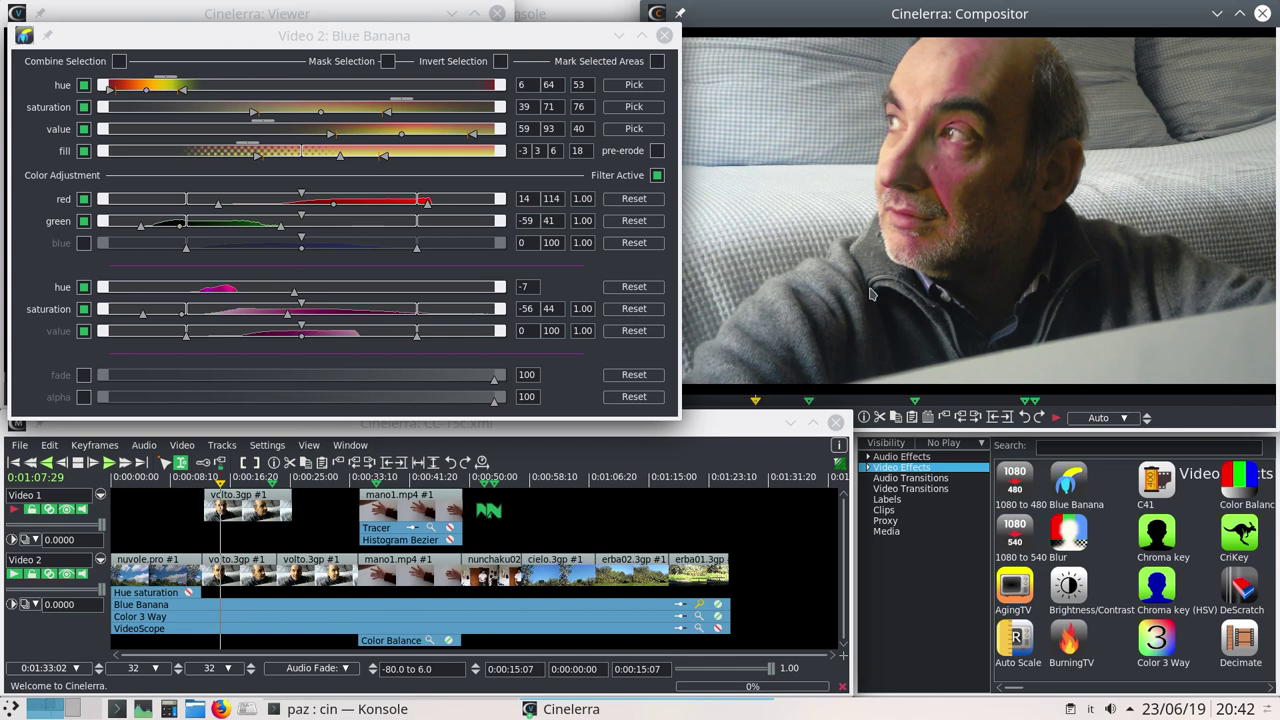
{"action": "left_click", "coordinate": [640, 223]}
{"action": "left_click", "coordinate": [634, 199]}
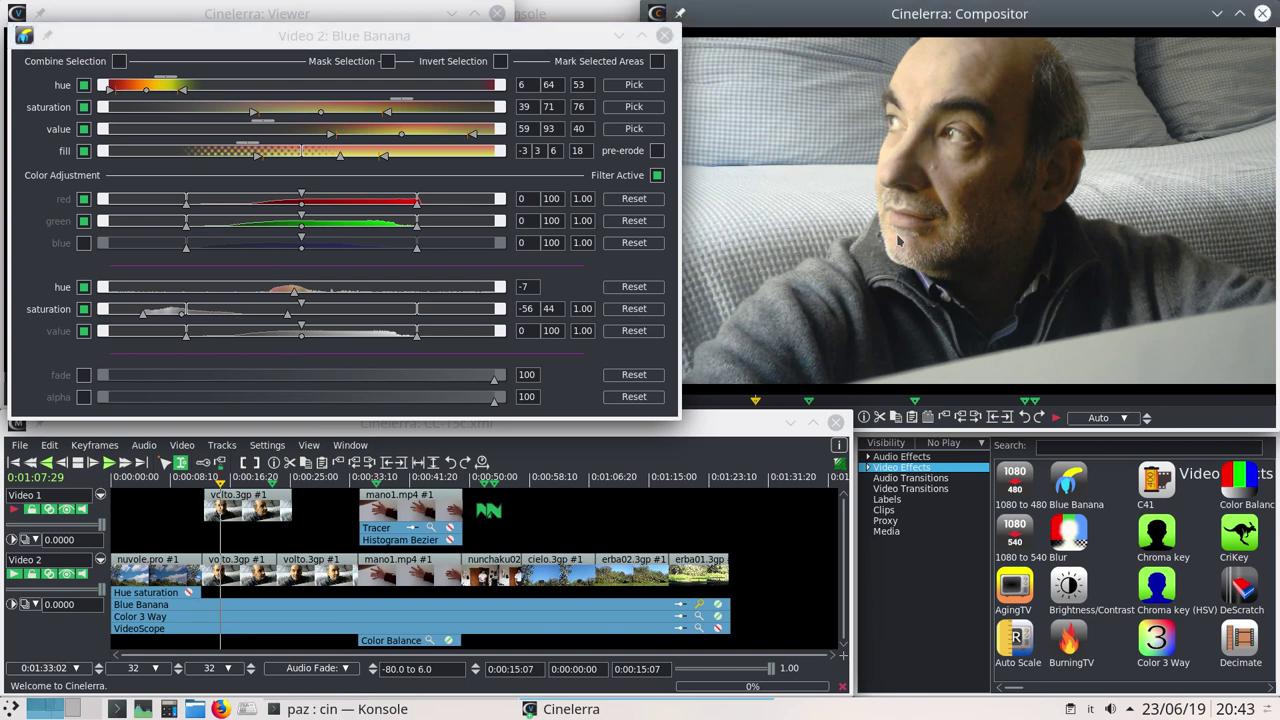
Set Blue Banana's saturation adjustment range to -3 and 97, and switch Invert Selection on and off for comparison
{"action": "left_click_drag", "start_coordinate": [186, 318], "coordinate": [295, 323]}
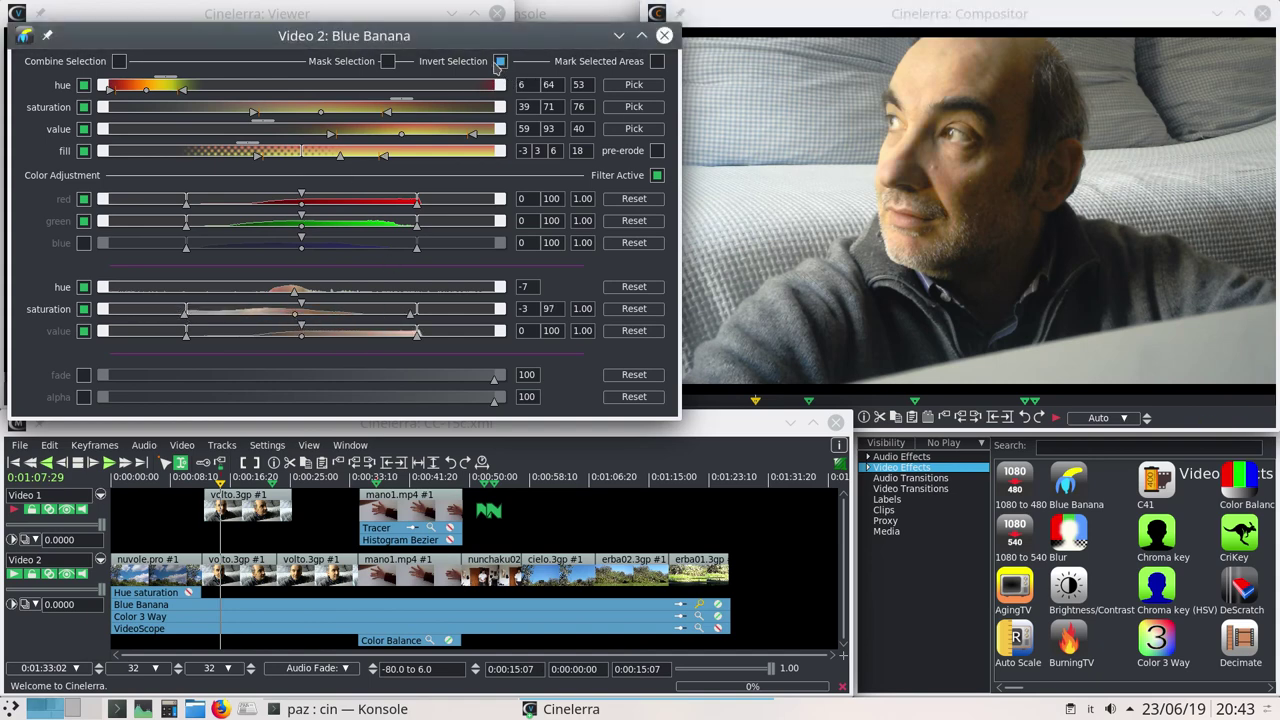
{"action": "left_click", "coordinate": [499, 62]}
{"action": "left_click", "coordinate": [499, 62]}
{"action": "left_click", "coordinate": [925, 170]}
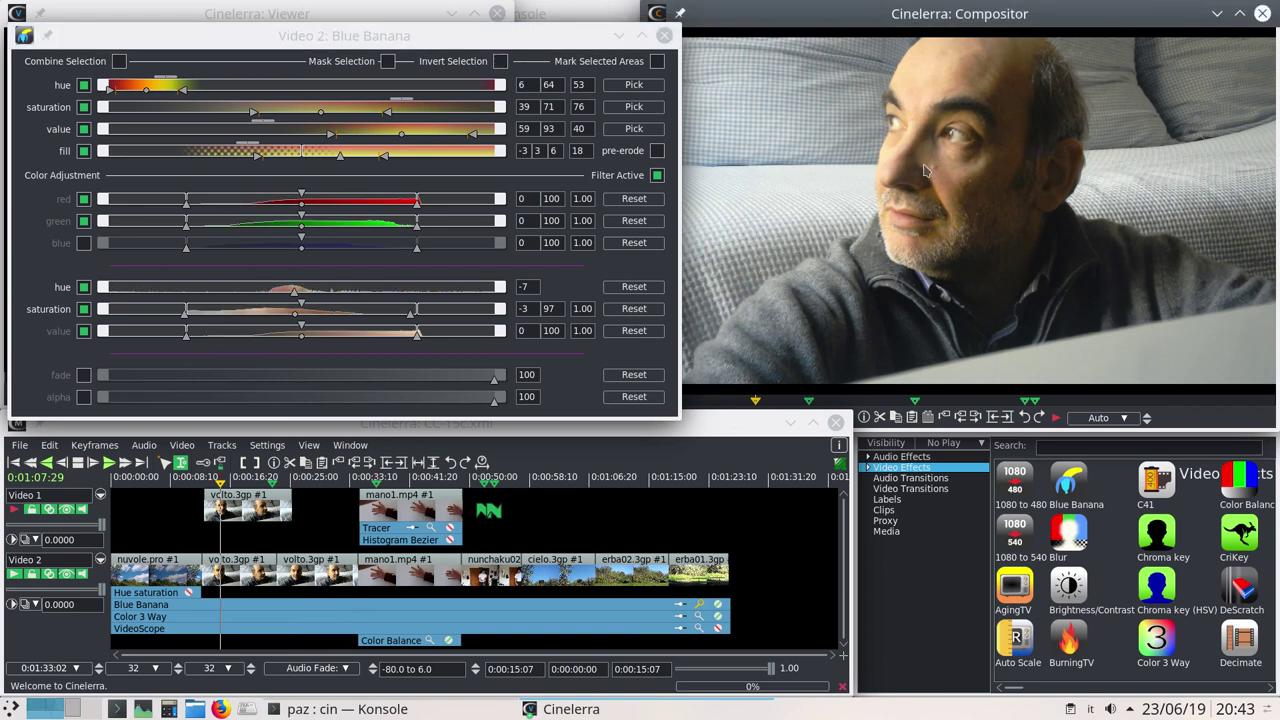
Examine the marked face selection and its inverse in Blue Banana, and switch both Invert Selection and Mark Selected Areas off
{"action": "left_click", "coordinate": [657, 61]}
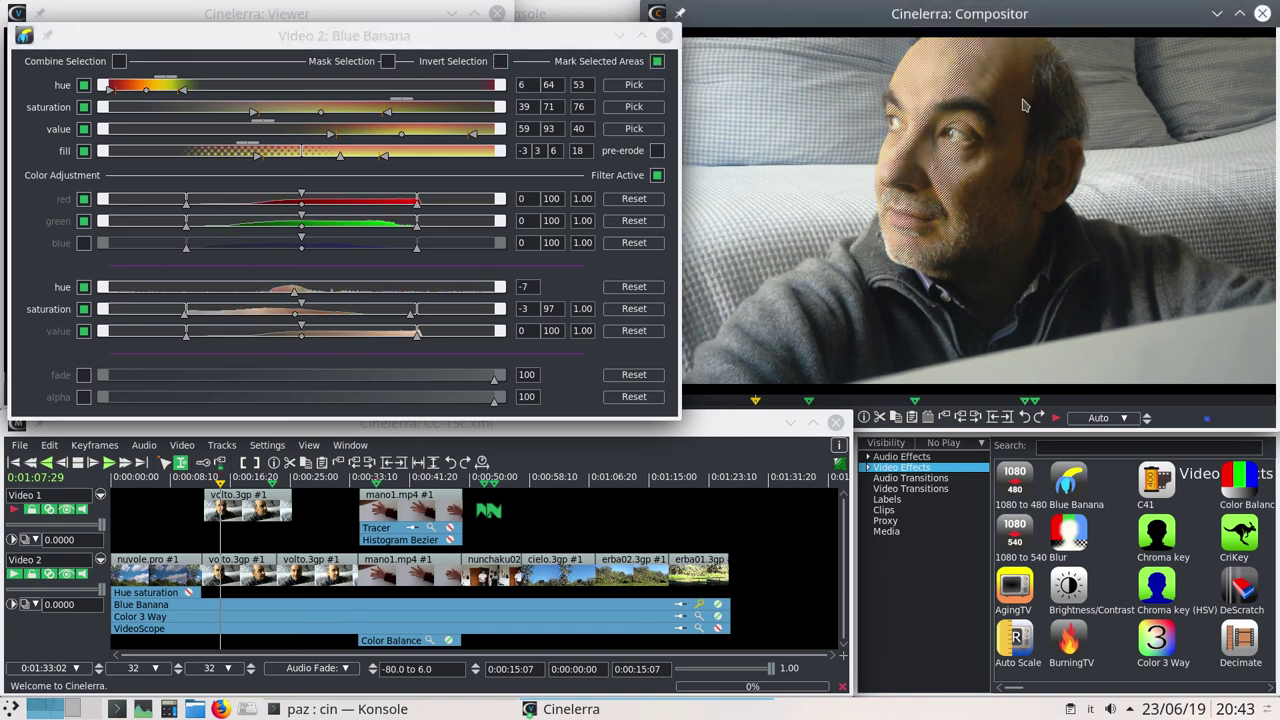
{"action": "left_click", "coordinate": [500, 62]}
{"action": "left_click", "coordinate": [1127, 293]}
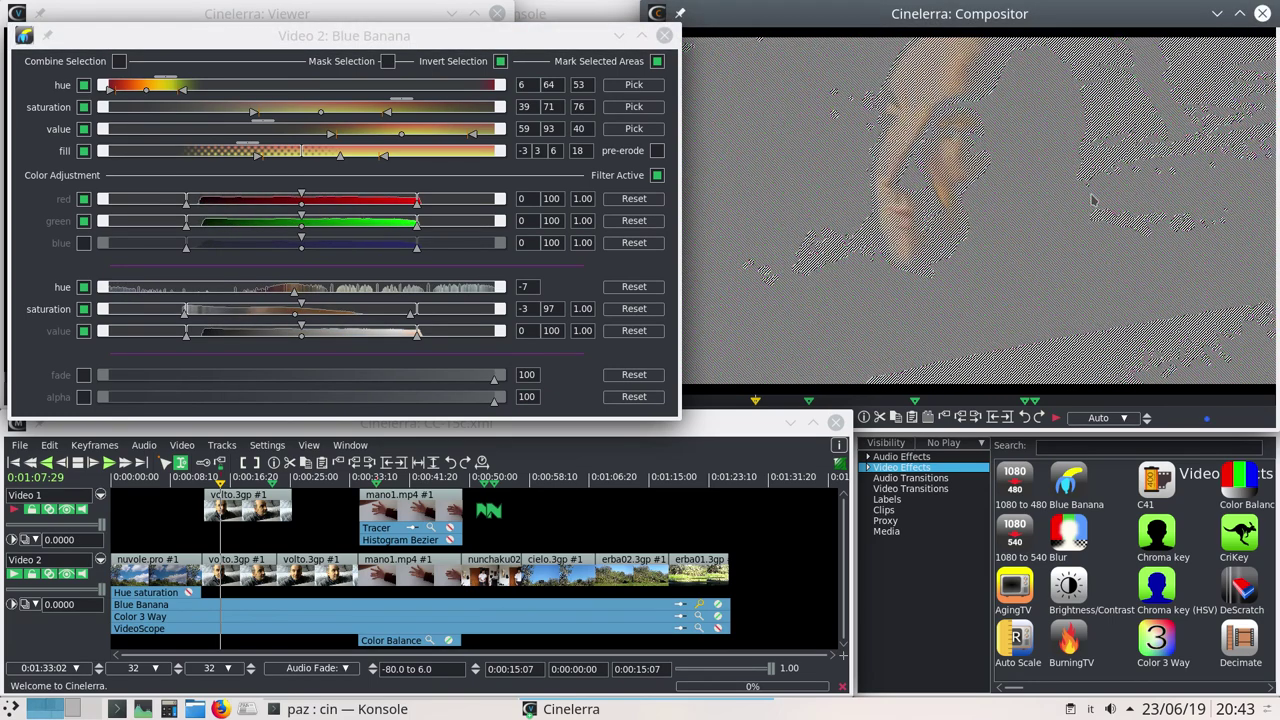
{"action": "left_click", "coordinate": [499, 88]}
{"action": "left_click", "coordinate": [500, 61]}
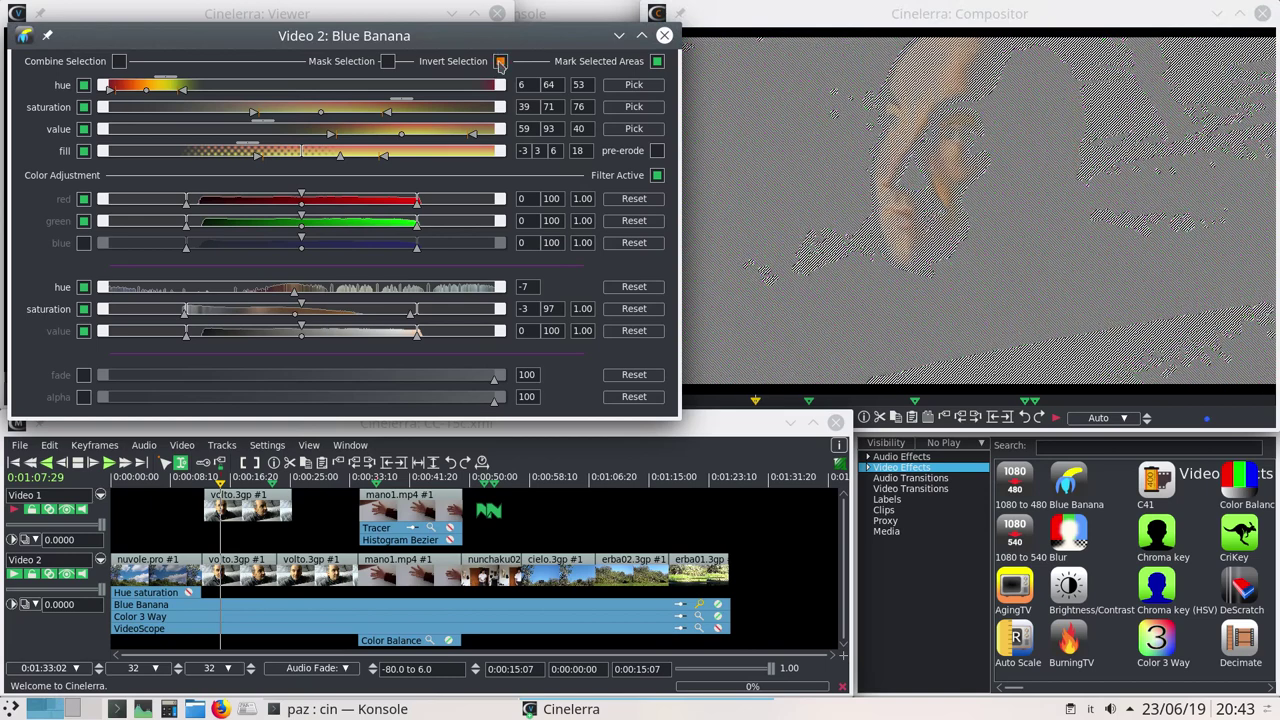
{"action": "left_click", "coordinate": [657, 62]}
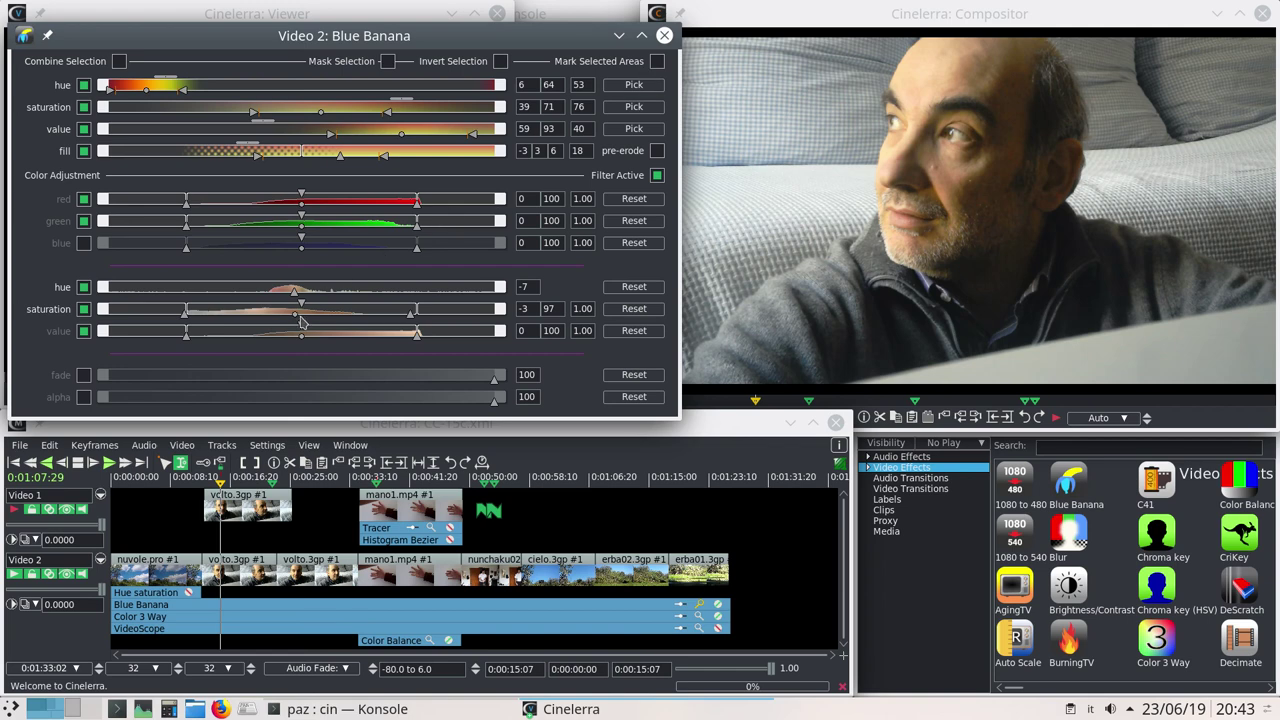
Set Blue Banana's saturation range to -63 and 37 and its value range to -35 and 65, and close its settings
{"action": "left_click_drag", "start_coordinate": [295, 314], "coordinate": [140, 318]}
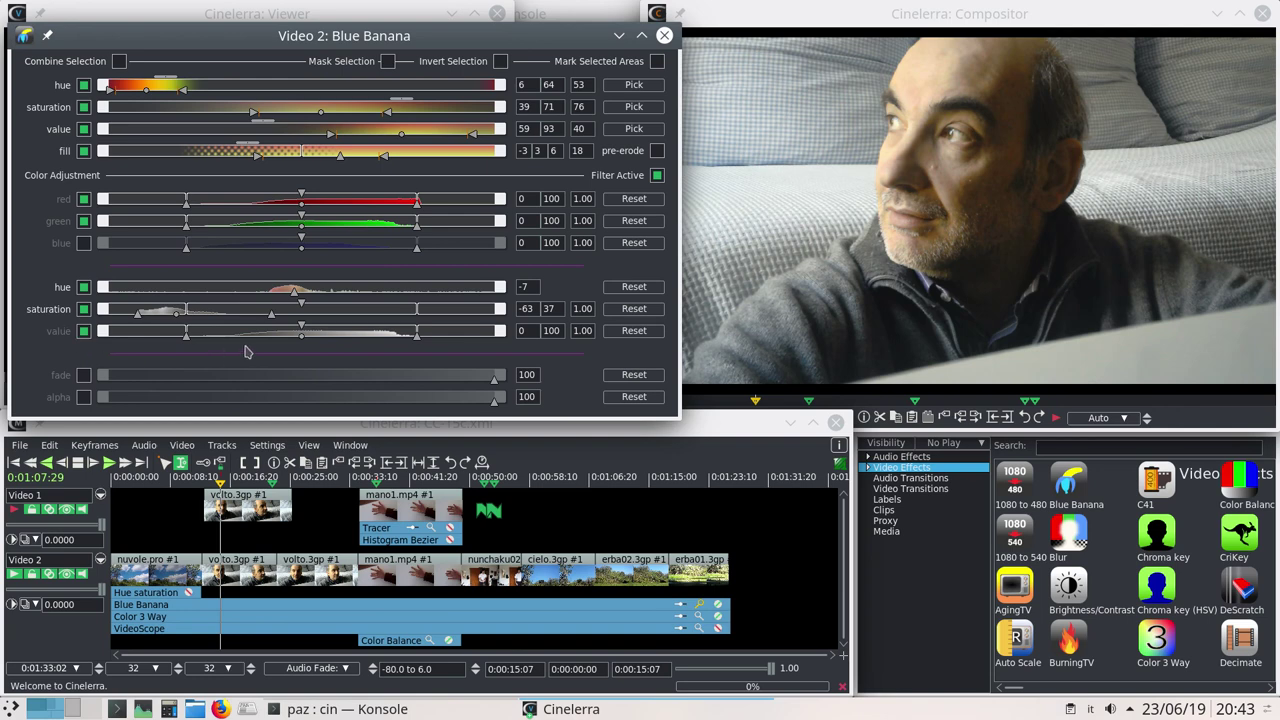
{"action": "left_click_drag", "start_coordinate": [305, 343], "coordinate": [224, 351]}
{"action": "left_click", "coordinate": [914, 178]}
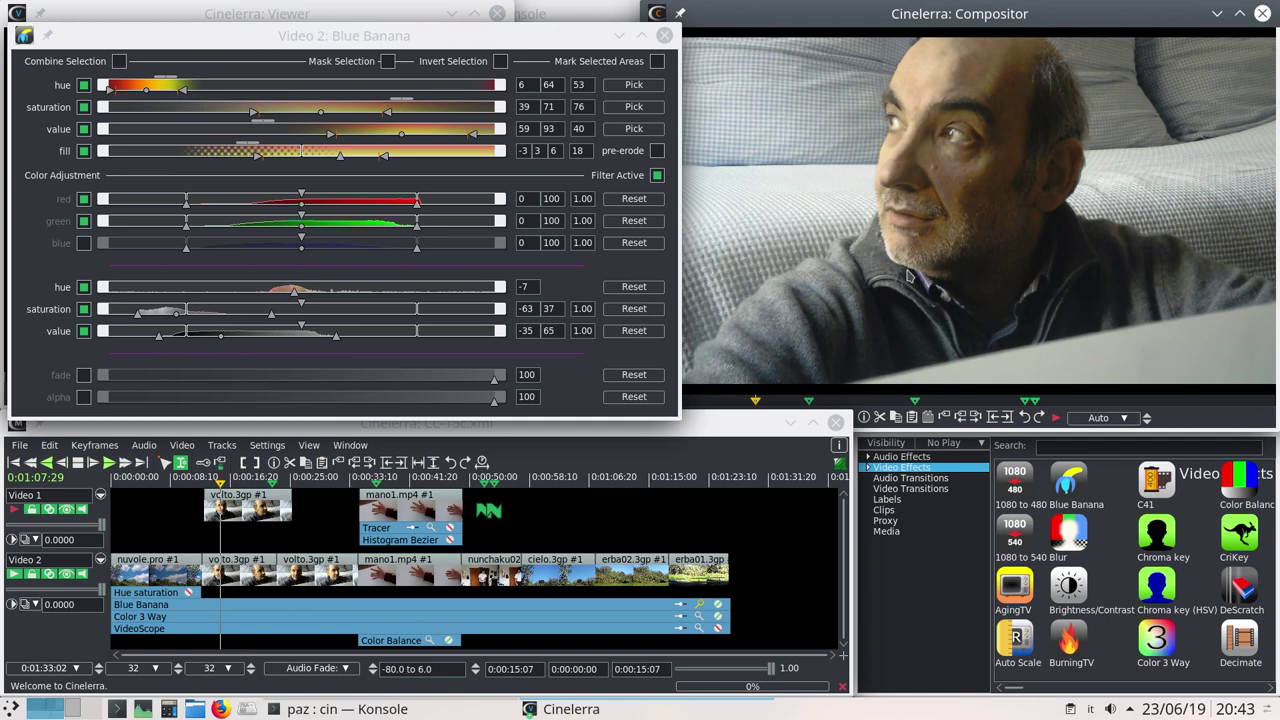
{"action": "left_click", "coordinate": [665, 37]}
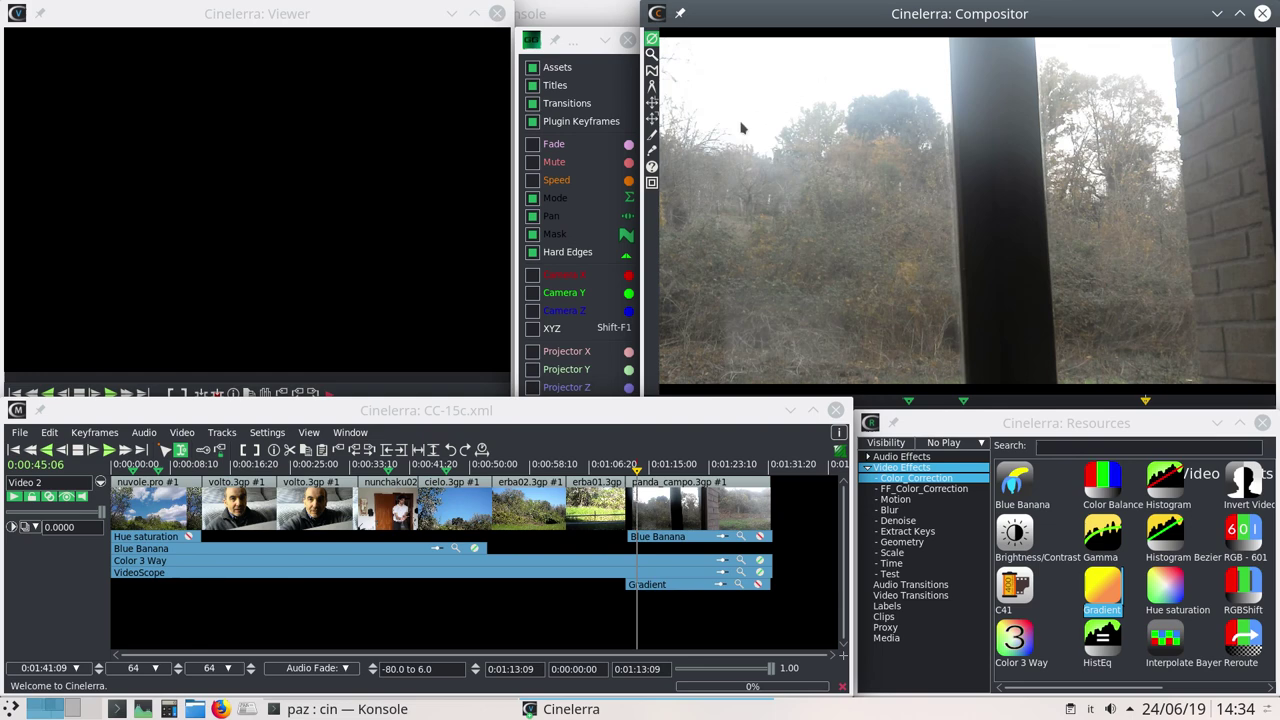
Go to the cielo.3gp sky shot at 0:00:46:22 and display its VideoScope with the RGB parade
{"action": "left_click", "coordinate": [445, 466]}
{"action": "left_click", "coordinate": [1004, 152]}
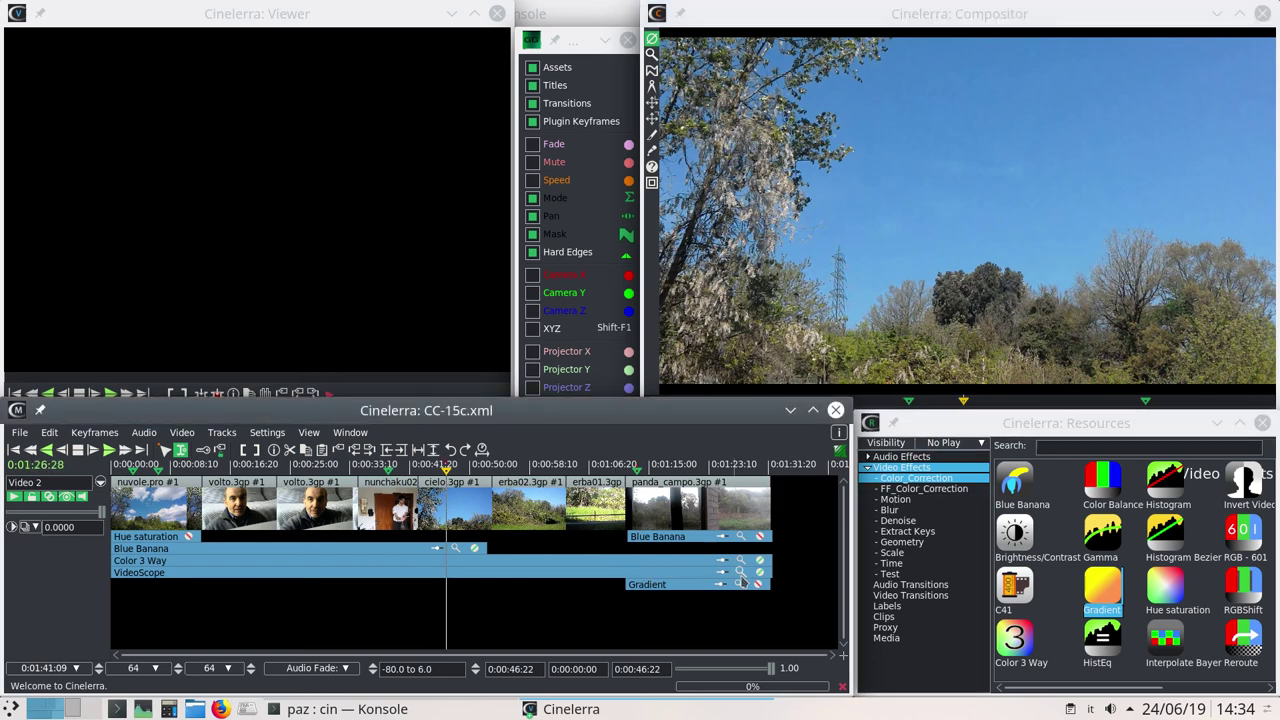
{"action": "left_click", "coordinate": [740, 572]}
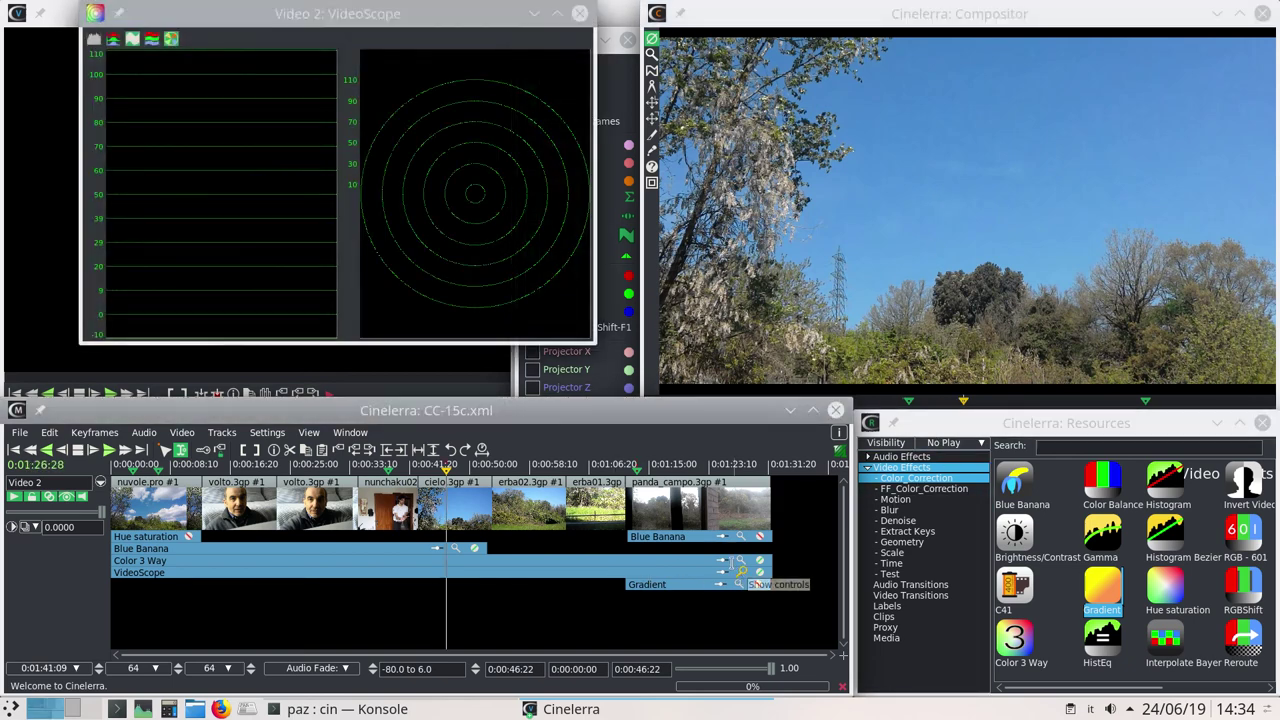
{"action": "left_click", "coordinate": [152, 40]}
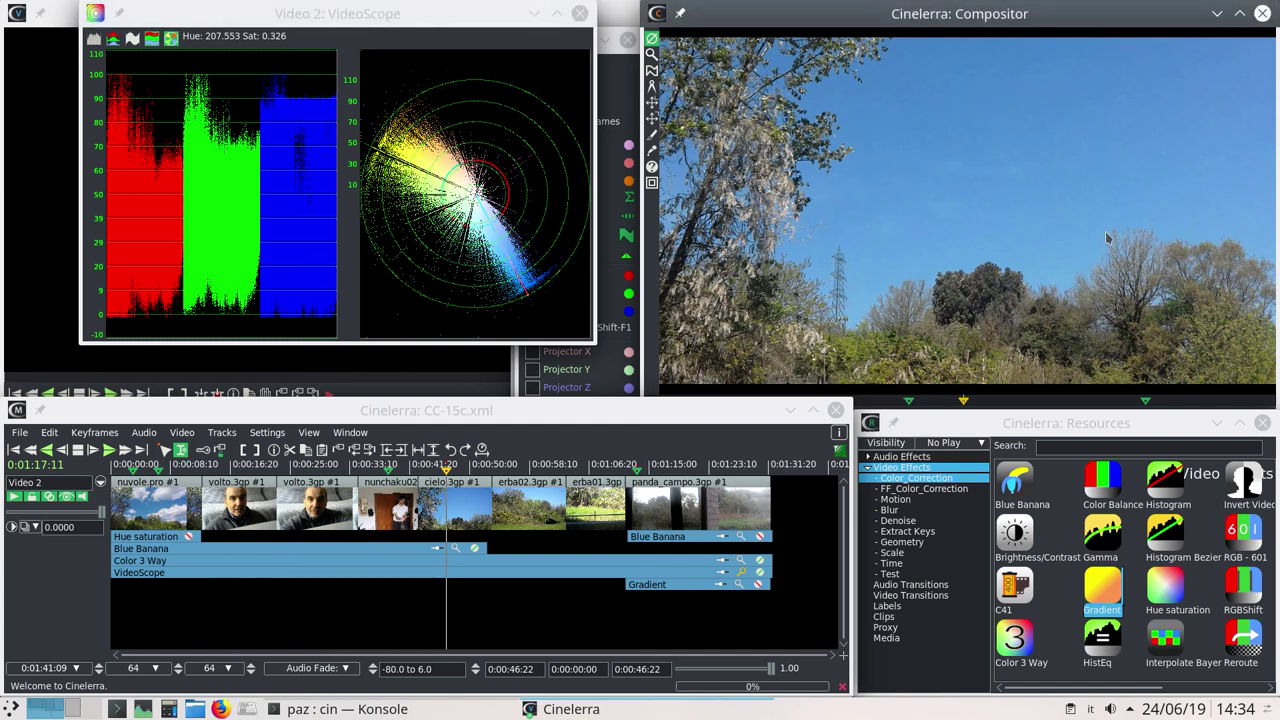
Measure a diagonal and a vertical line across the blue sky with the Compositor's ruler, and put the ruler away
{"action": "left_click", "coordinate": [651, 86]}
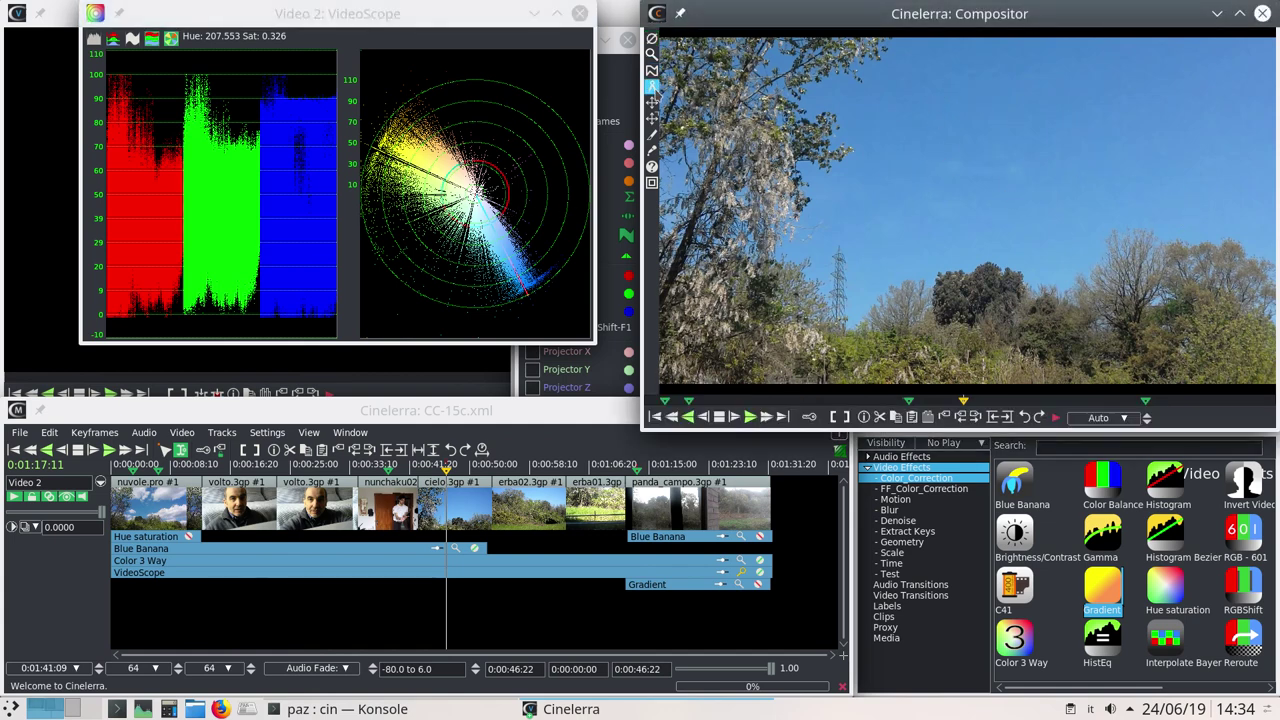
{"action": "left_click_drag", "start_coordinate": [904, 64], "coordinate": [1243, 81]}
{"action": "left_click_drag", "start_coordinate": [896, 75], "coordinate": [1224, 220]}
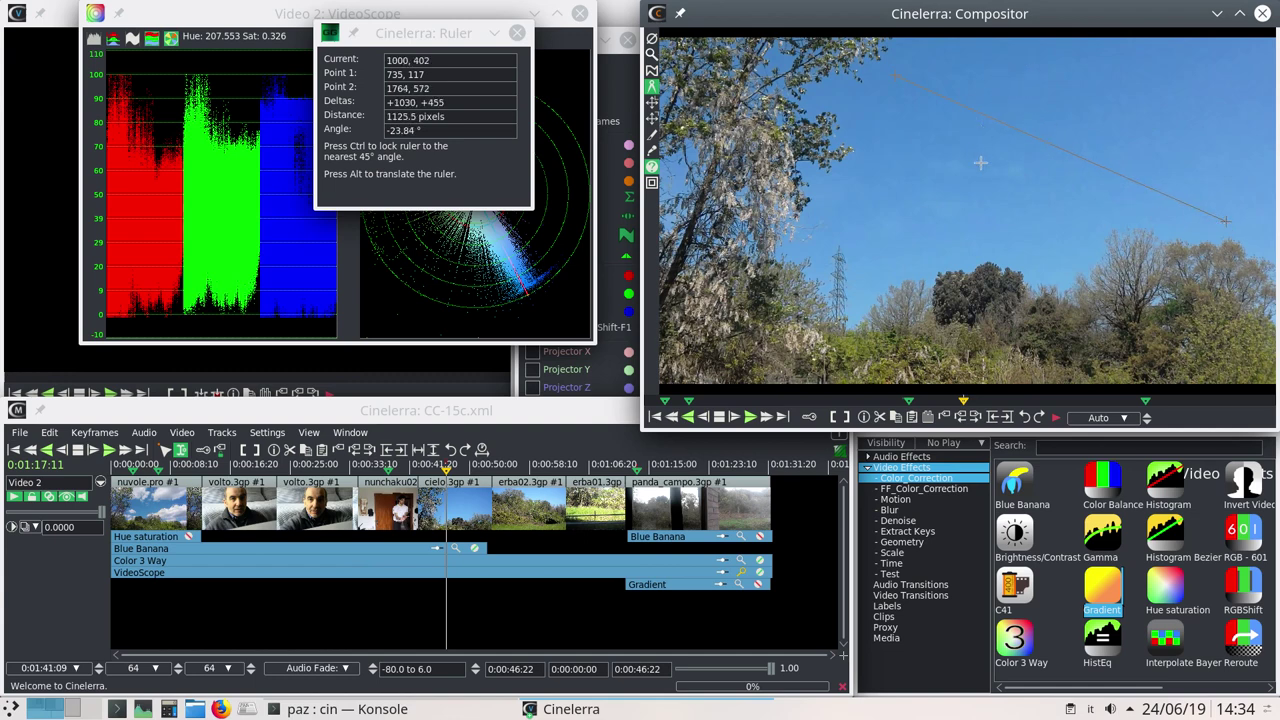
{"action": "left_click", "coordinate": [424, 131]}
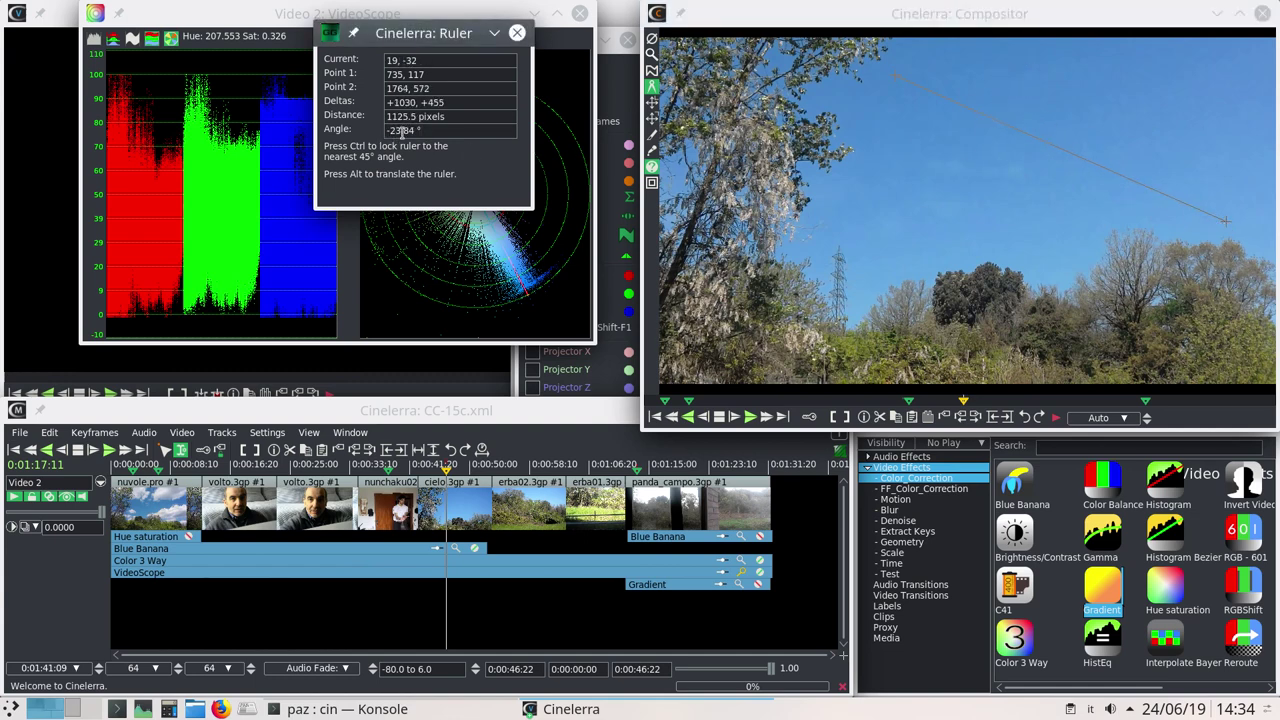
{"action": "left_click", "coordinate": [961, 86]}
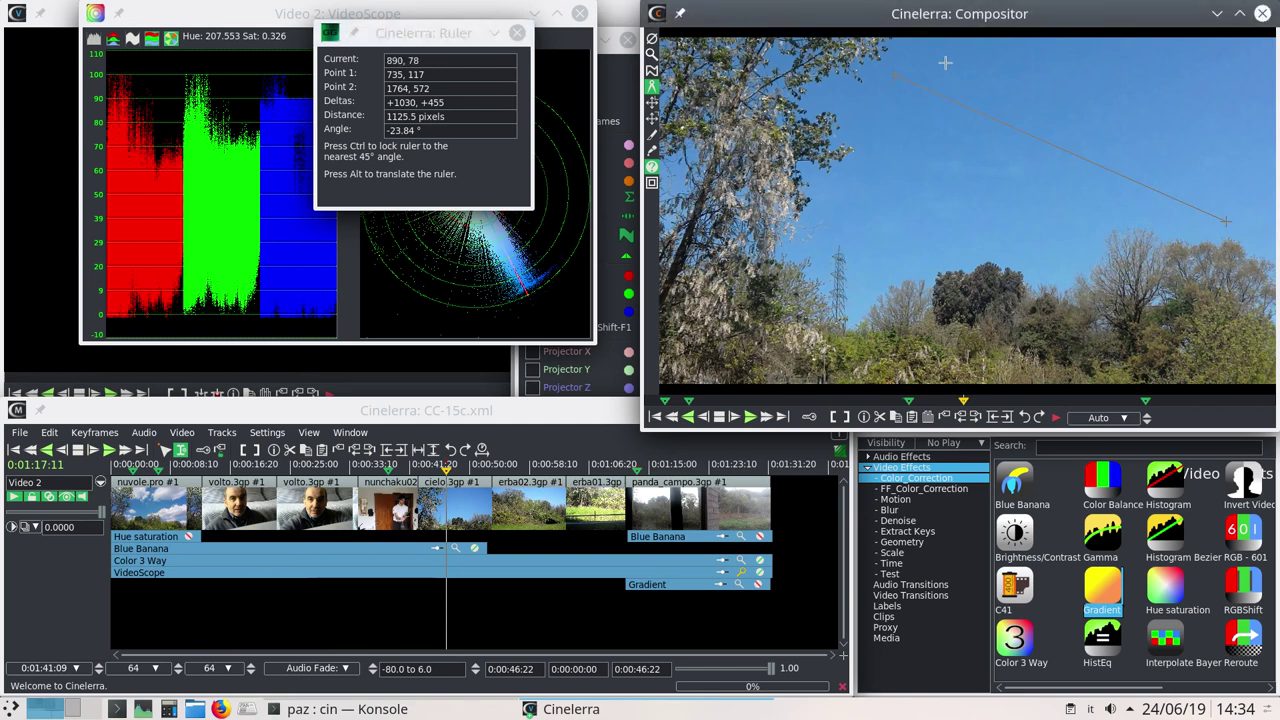
{"action": "left_click_drag", "start_coordinate": [942, 57], "coordinate": [946, 265]}
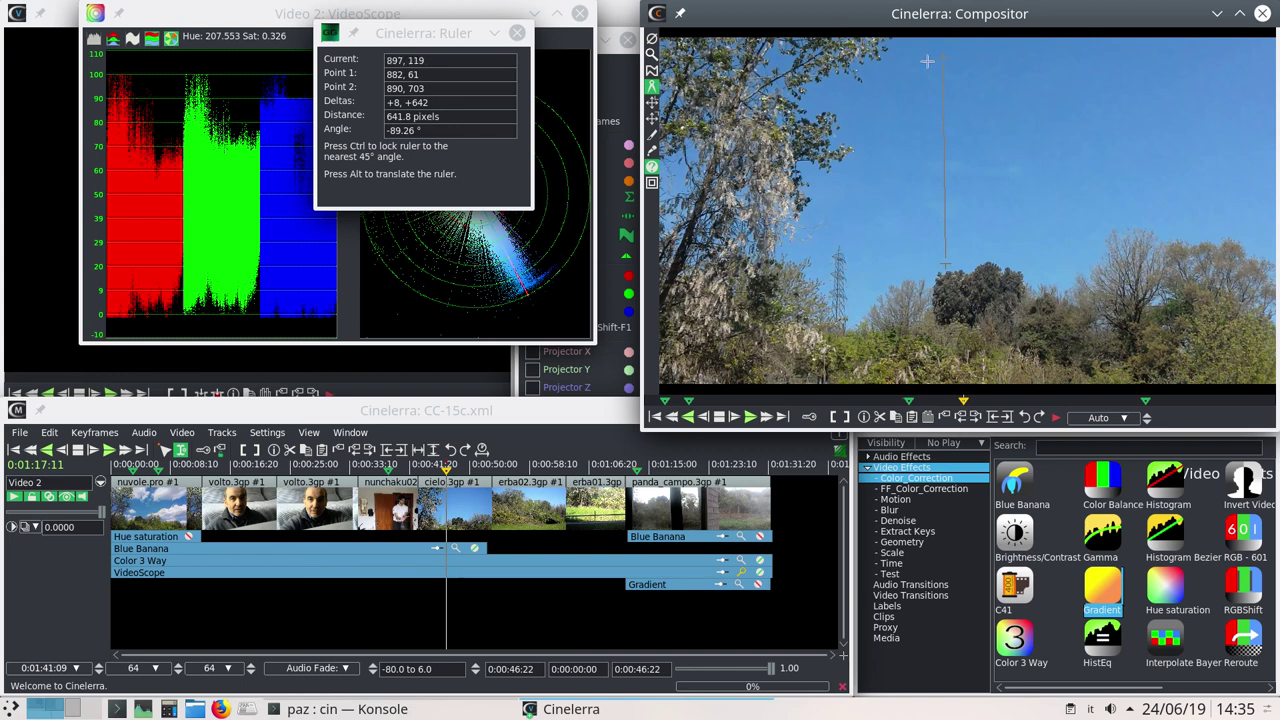
{"action": "left_click", "coordinate": [517, 33]}
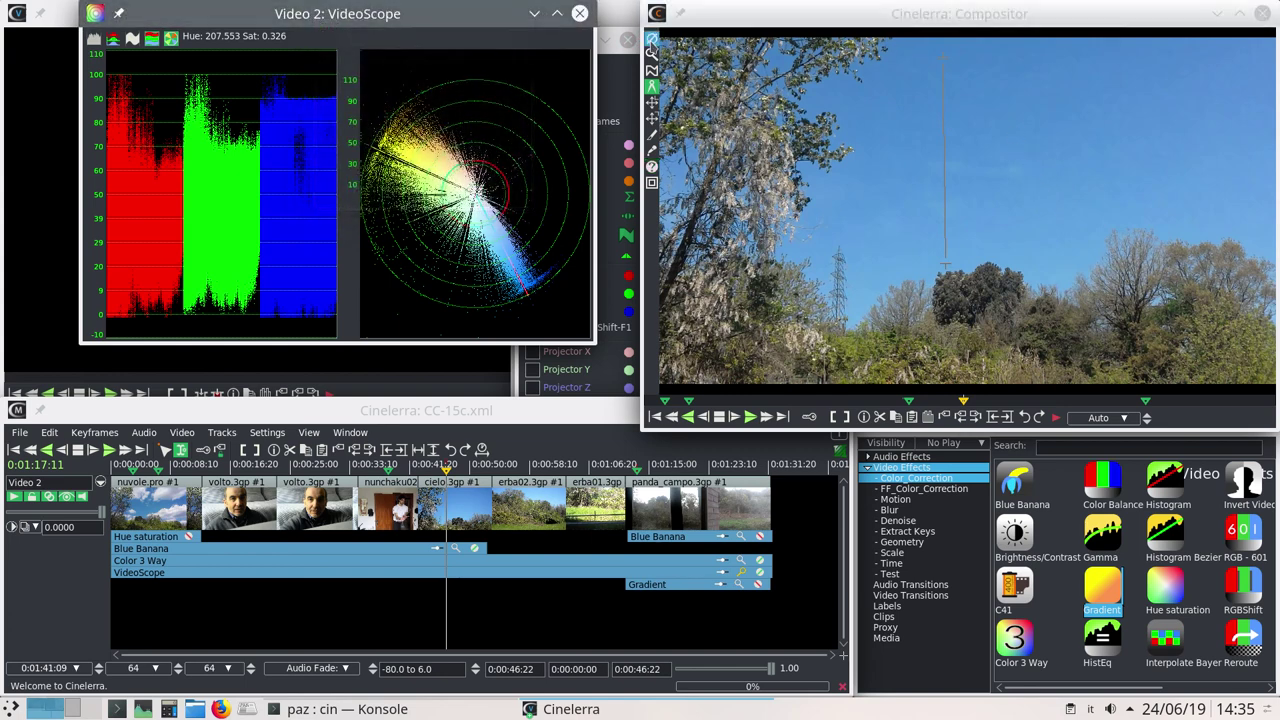
{"action": "left_click", "coordinate": [652, 39]}
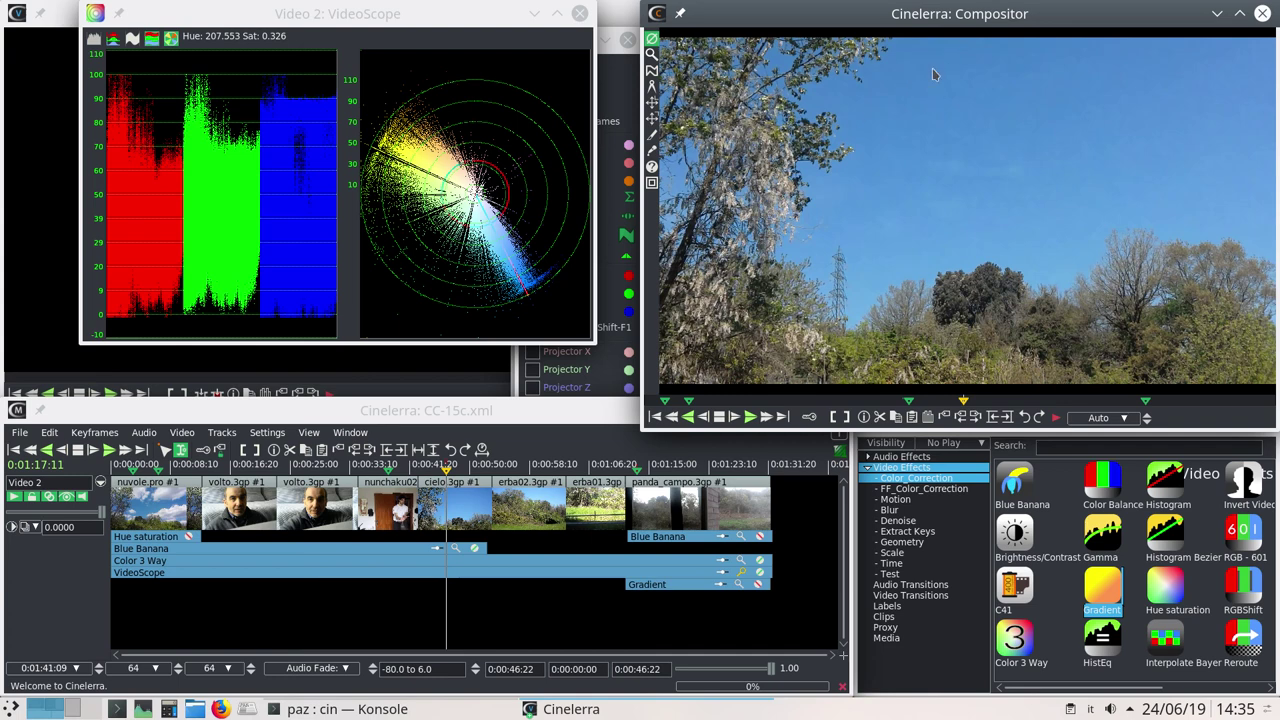
Probe hue and saturation along the blue sky trace of the vectorscope, from its centre outward
{"action": "left_click", "coordinate": [508, 258]}
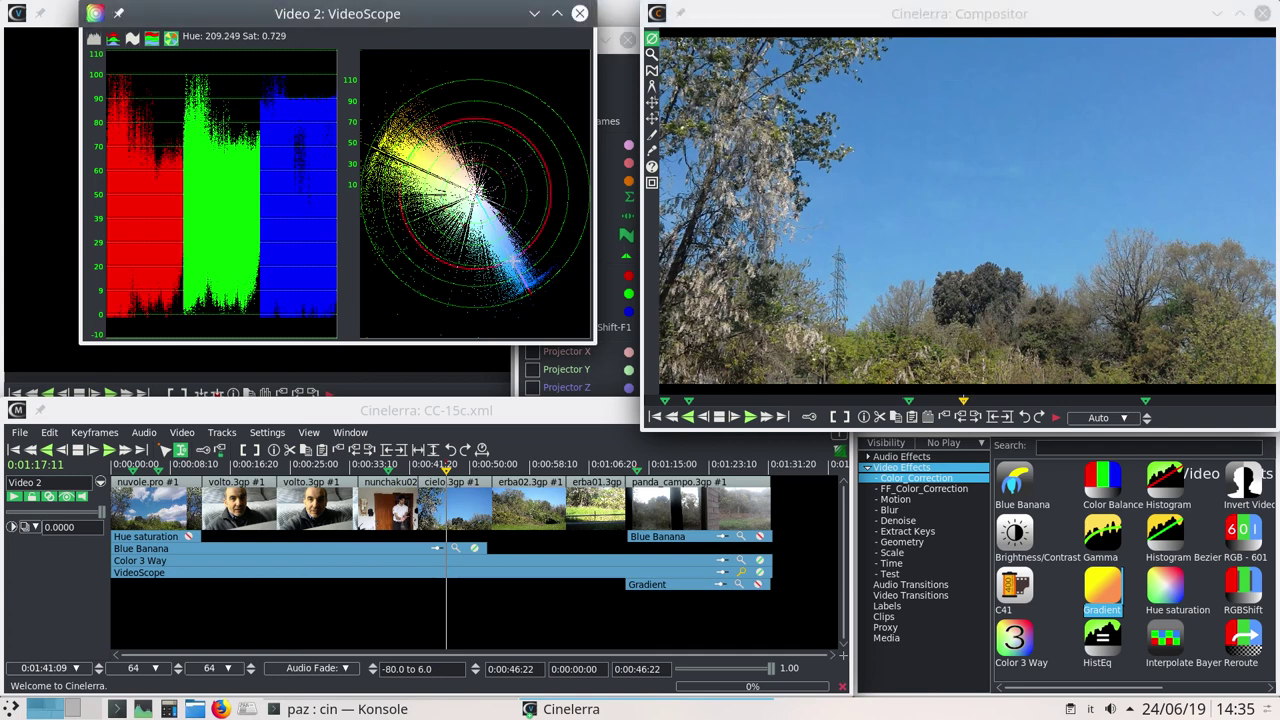
{"action": "left_click_drag", "start_coordinate": [508, 258], "coordinate": [488, 228]}
{"action": "left_click", "coordinate": [477, 196]}
{"action": "left_click_drag", "start_coordinate": [477, 196], "coordinate": [506, 241]}
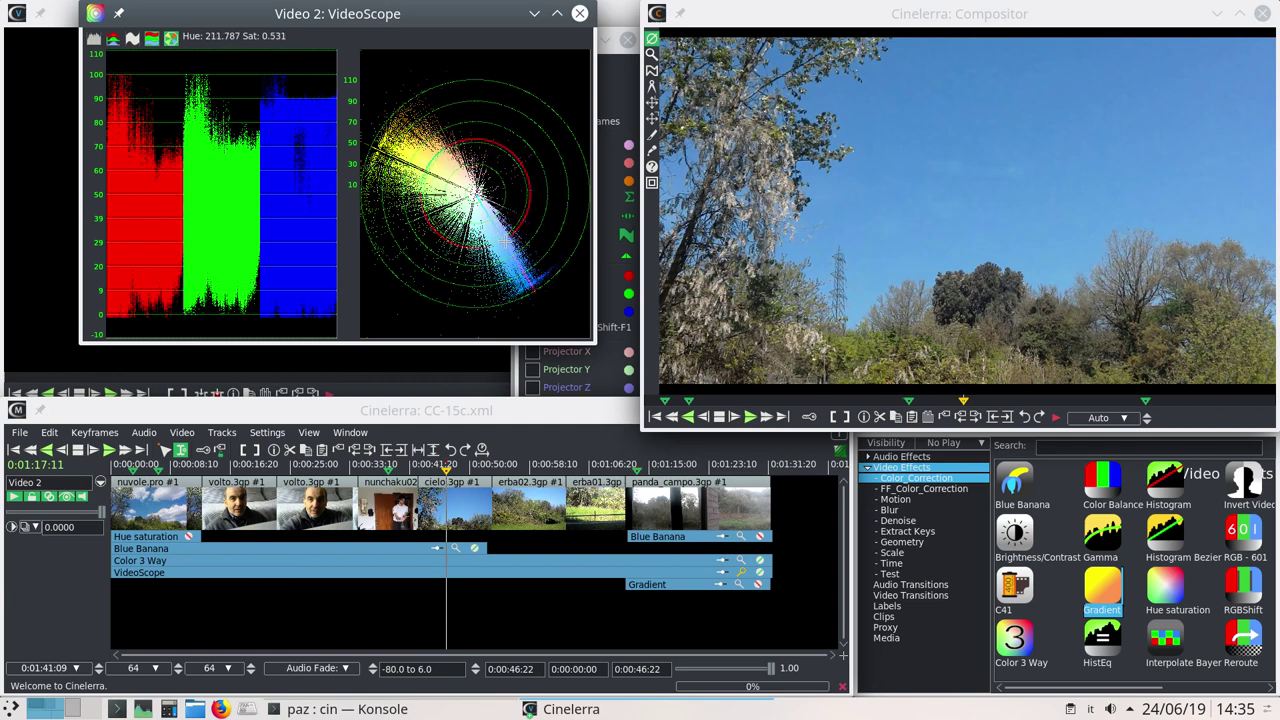
Compare the sky shot's waveform with its RGB parade in VideoScope, leaving the parade displayed
{"action": "left_click", "coordinate": [132, 38]}
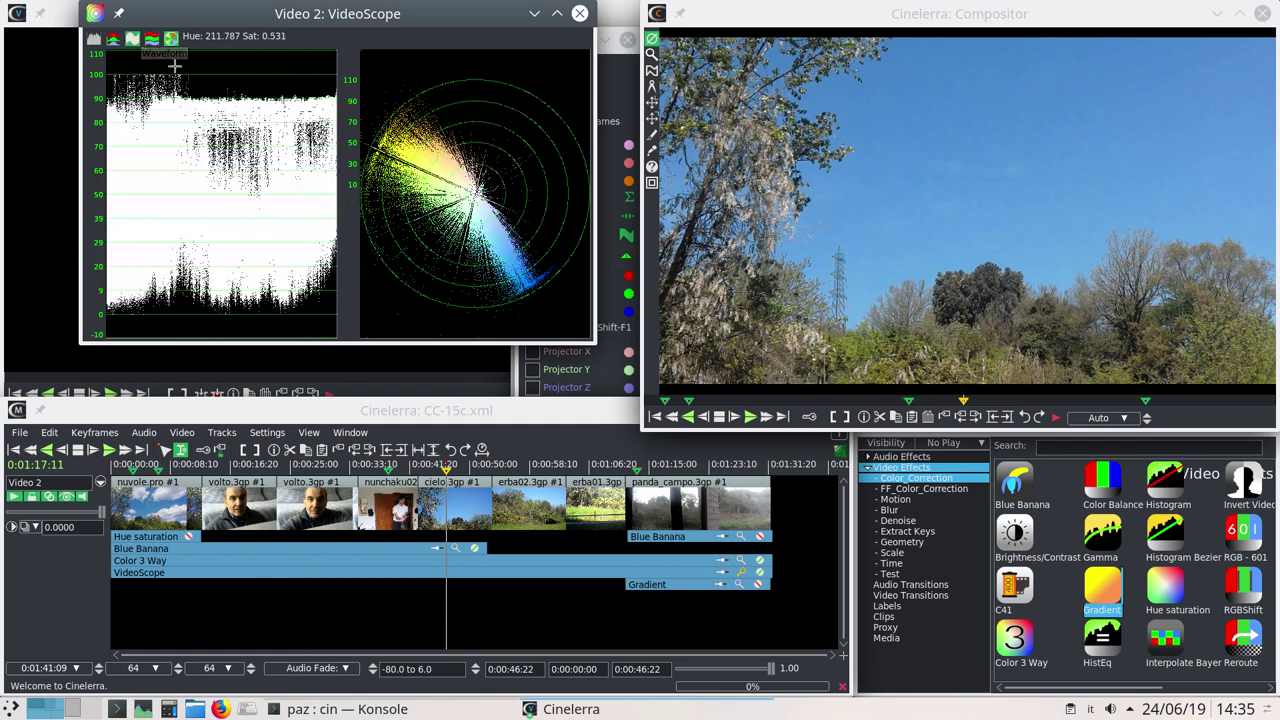
{"action": "left_click", "coordinate": [820, 105]}
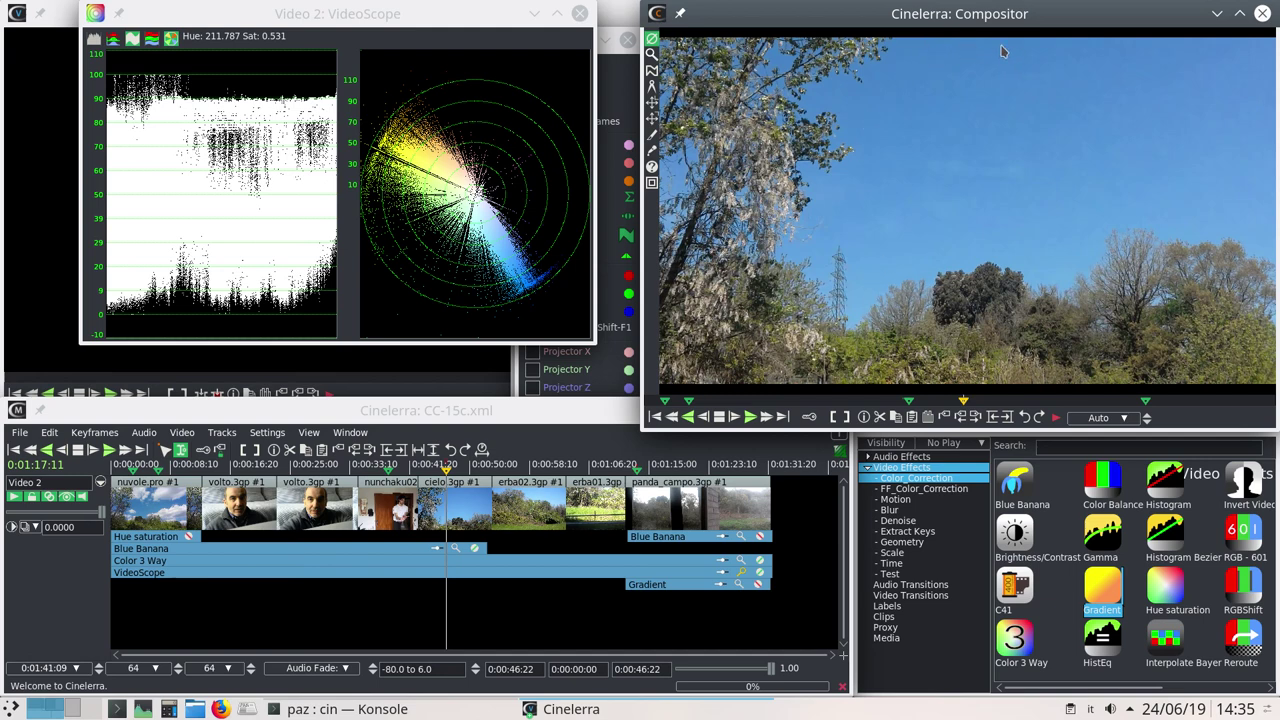
{"action": "left_click", "coordinate": [152, 38]}
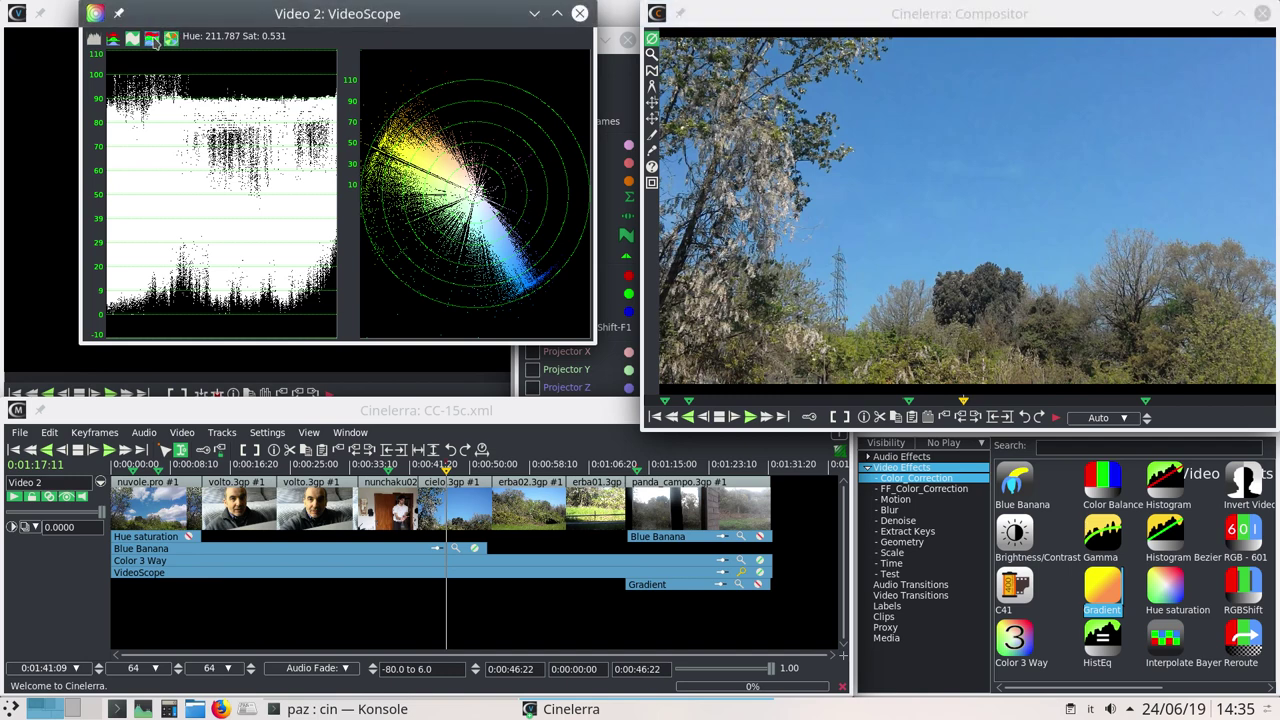
{"action": "left_click", "coordinate": [706, 314]}
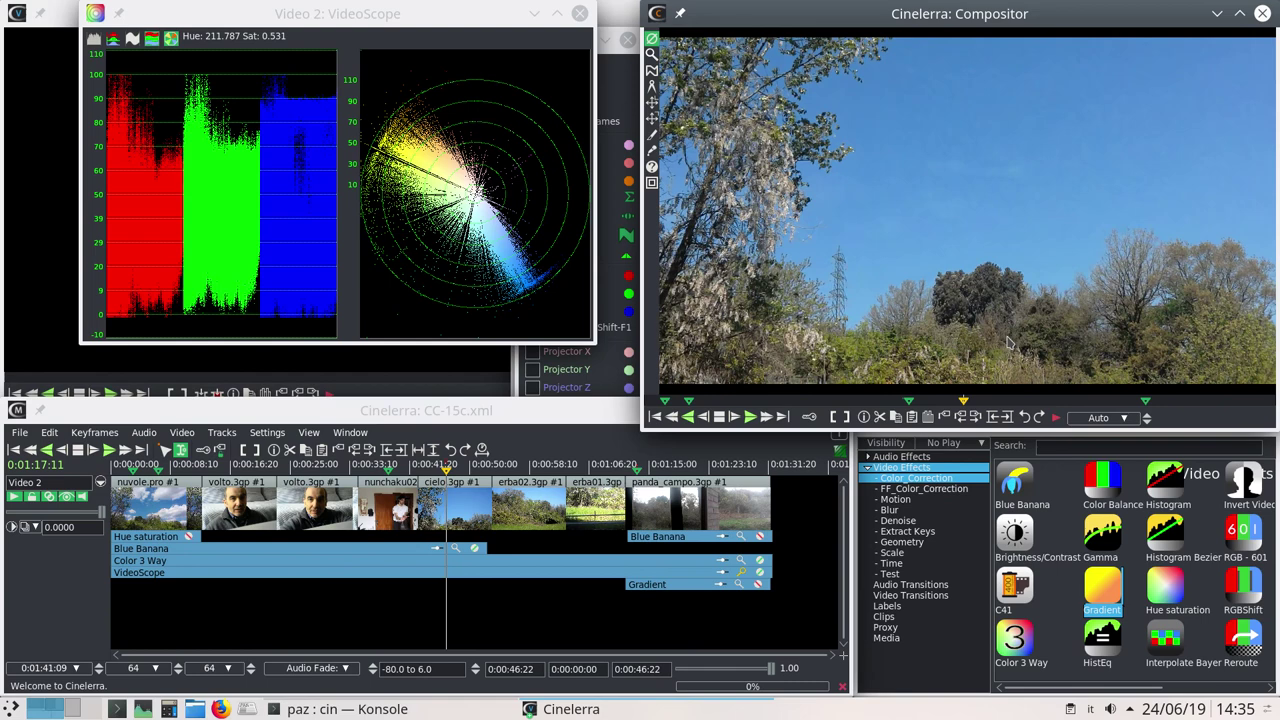
{"action": "left_click", "coordinate": [370, 18]}
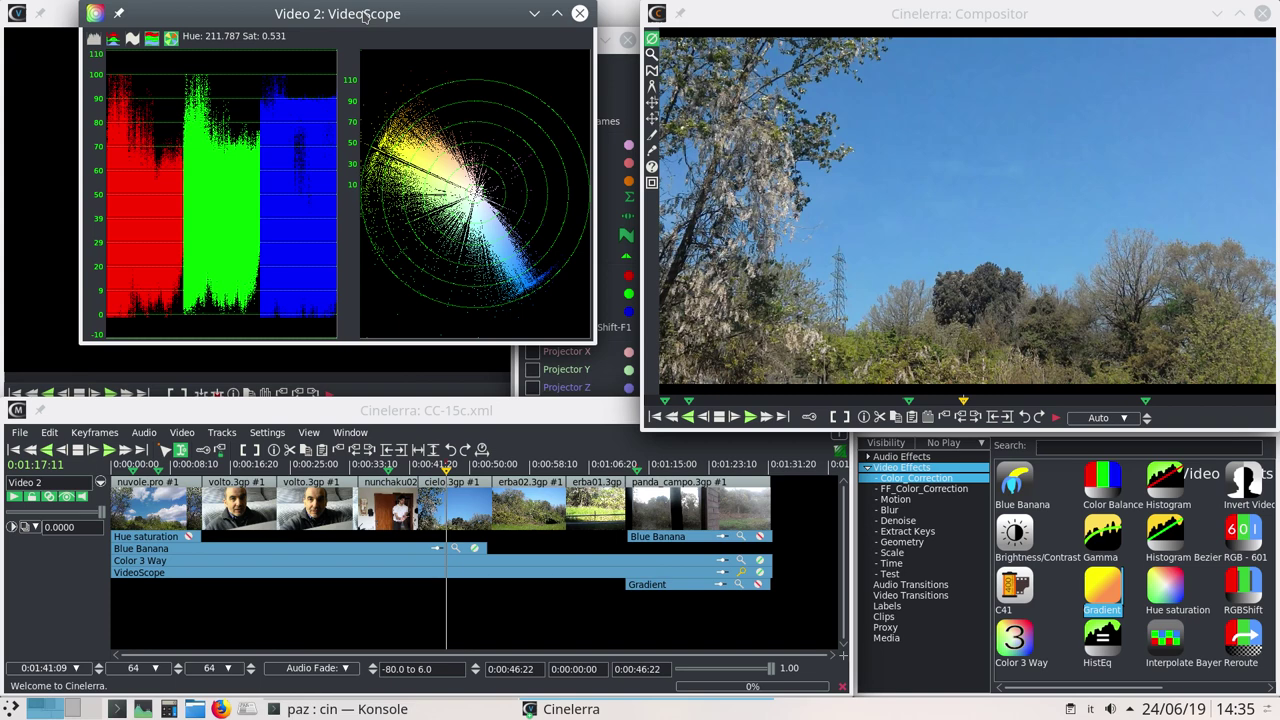
Compare the panda_campo.3gp shot at 0:01:13:09 with Gradient on and off, and return to the cielo.3gp shot at 0:00:46:22
{"action": "left_click", "coordinate": [637, 510]}
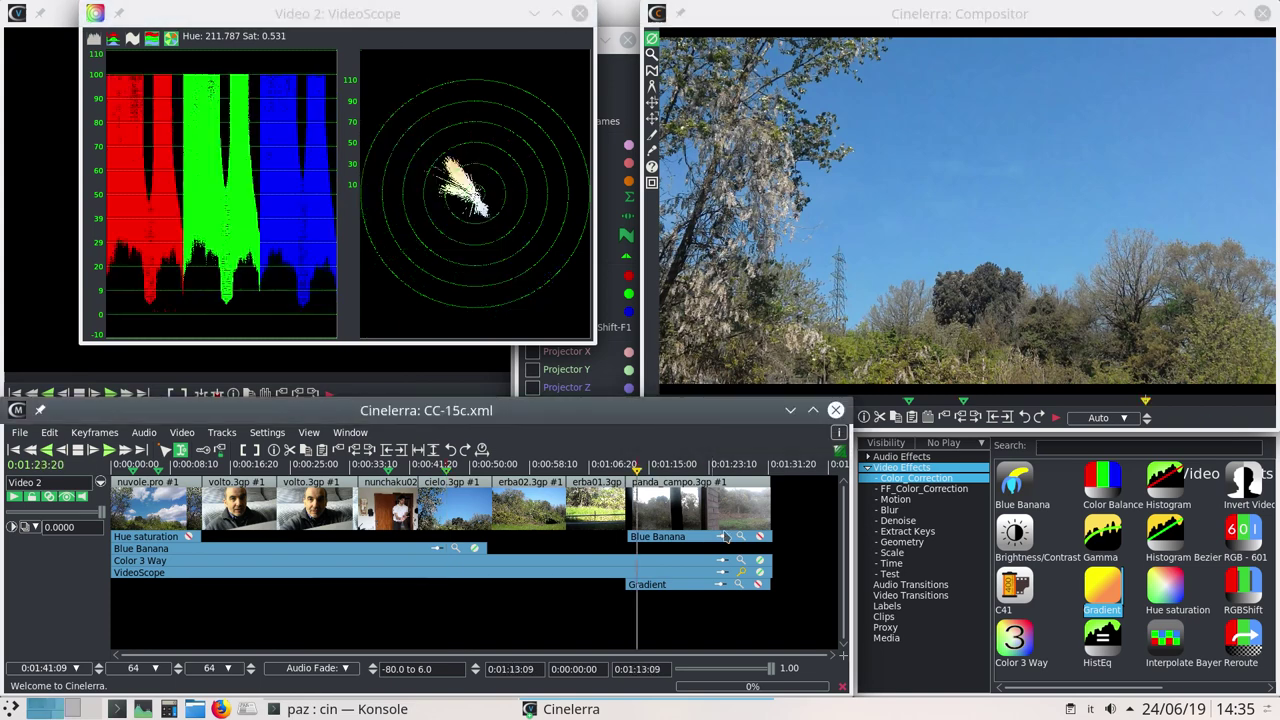
{"action": "left_click", "coordinate": [818, 207]}
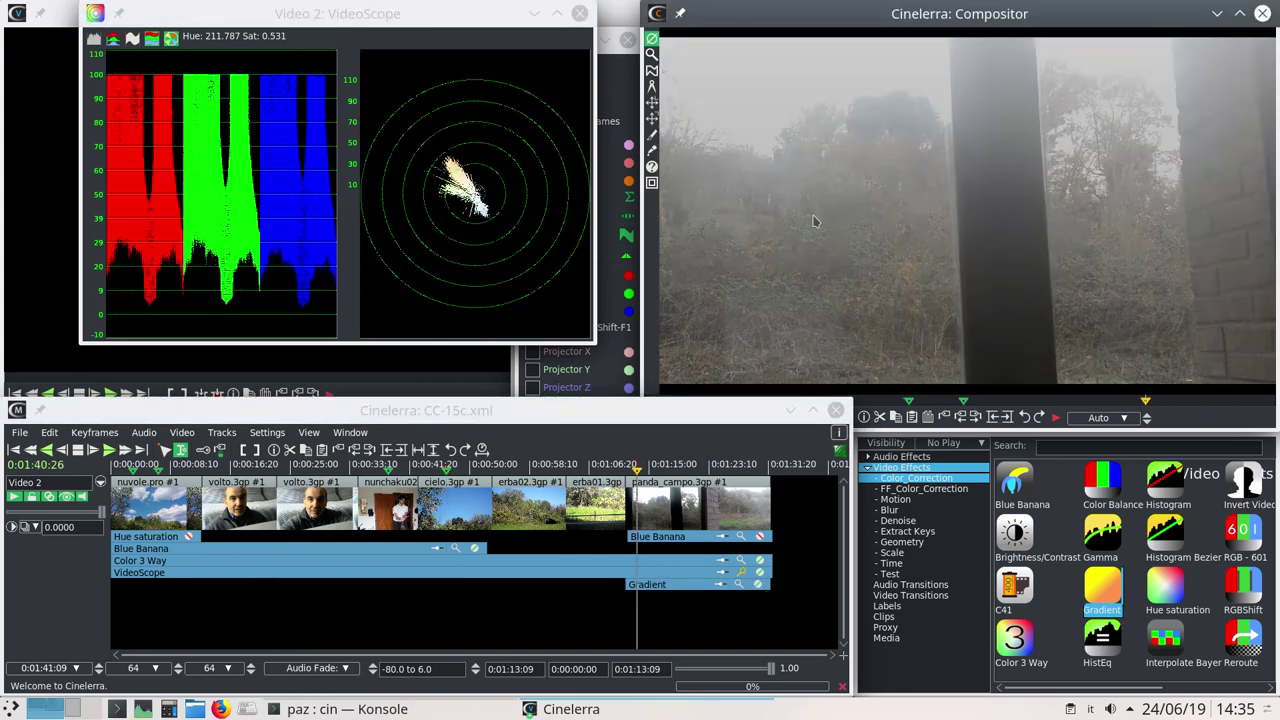
{"action": "left_click", "coordinate": [758, 584]}
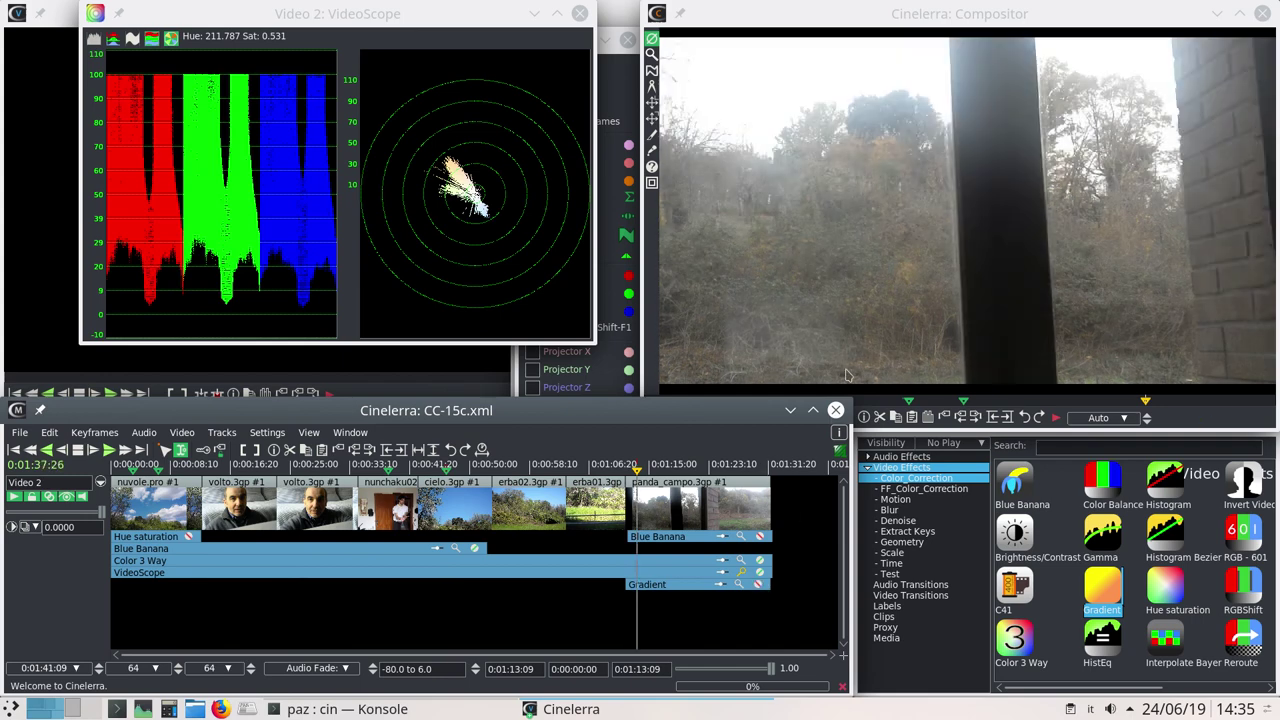
{"action": "left_click", "coordinate": [757, 584]}
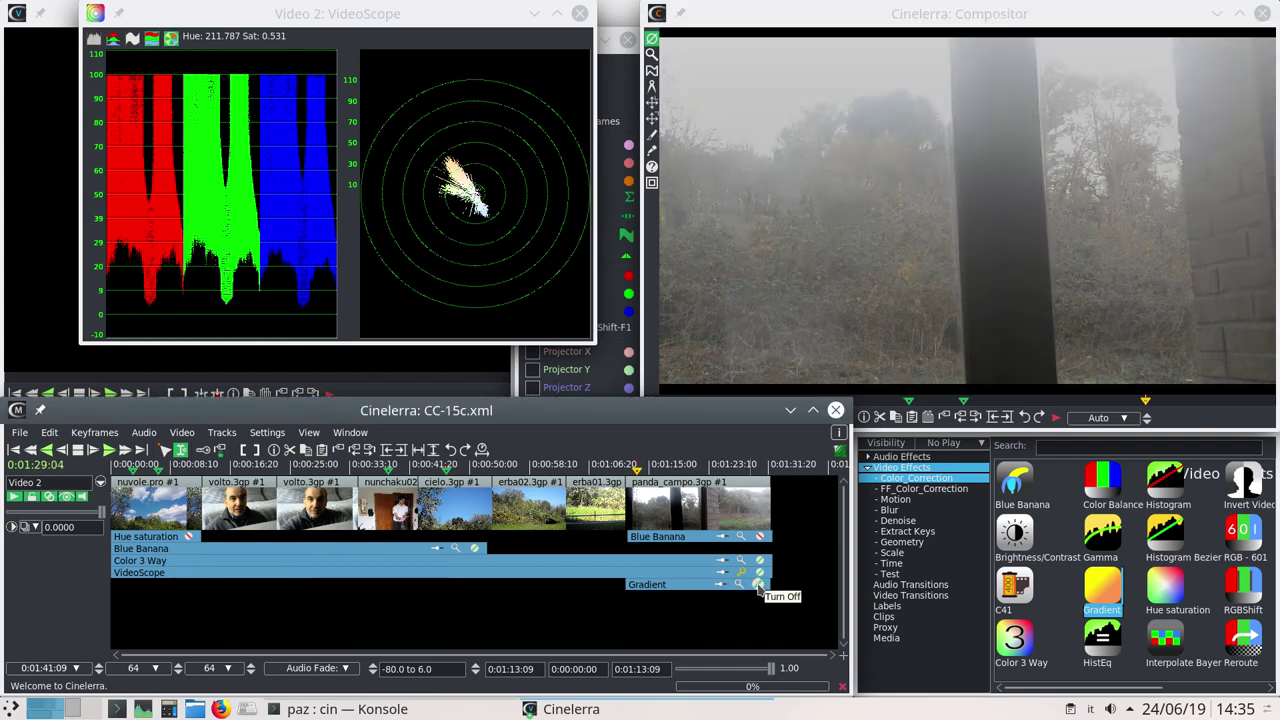
{"action": "left_click", "coordinate": [757, 584]}
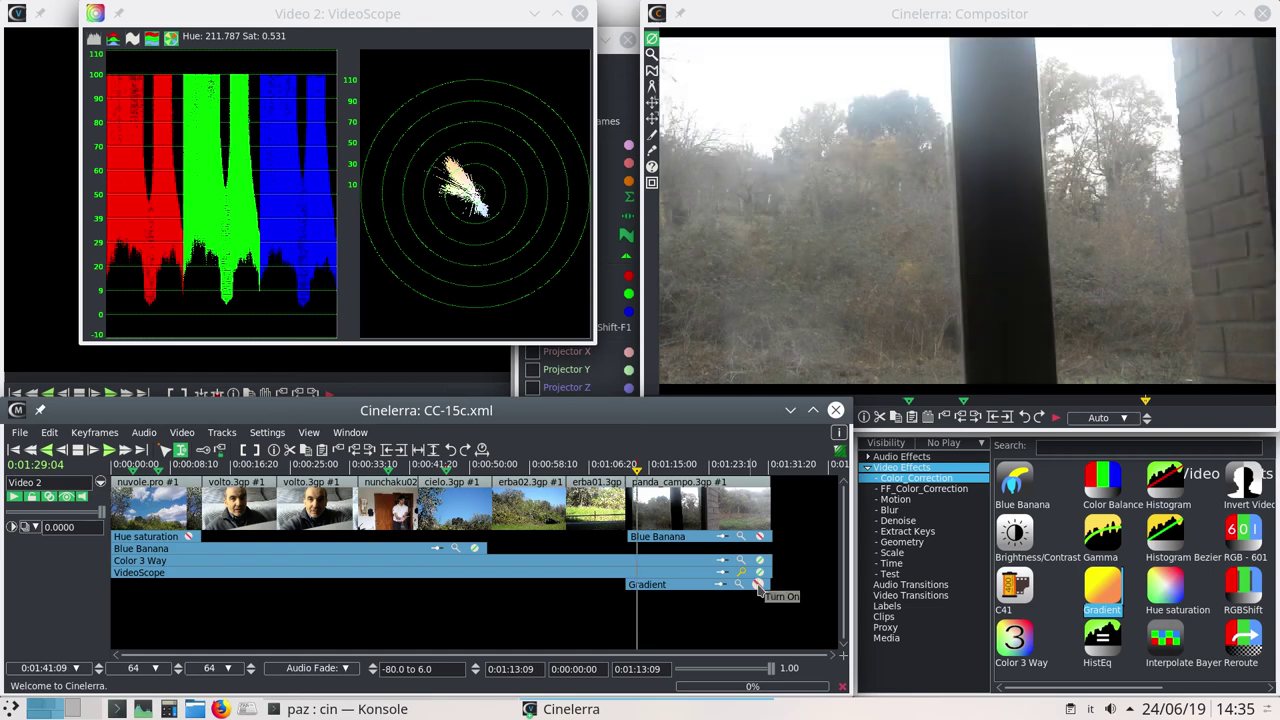
{"action": "left_click", "coordinate": [447, 470]}
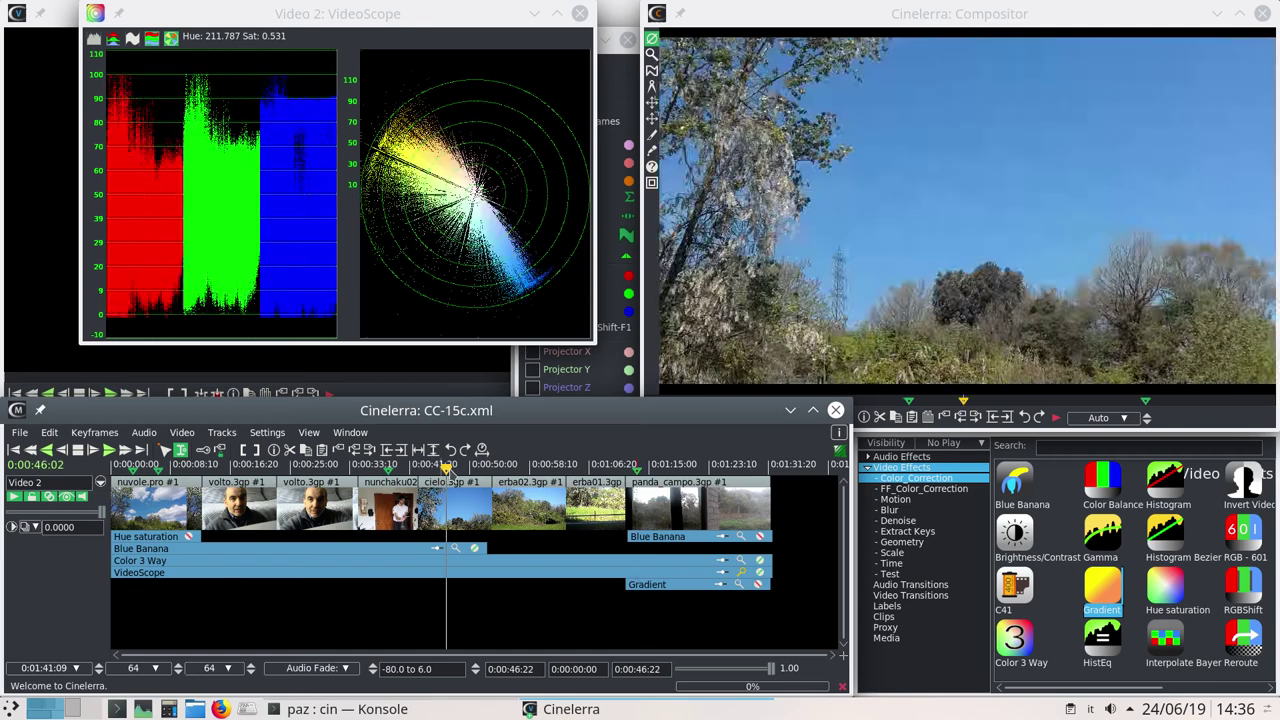
{"action": "left_click", "coordinate": [897, 313]}
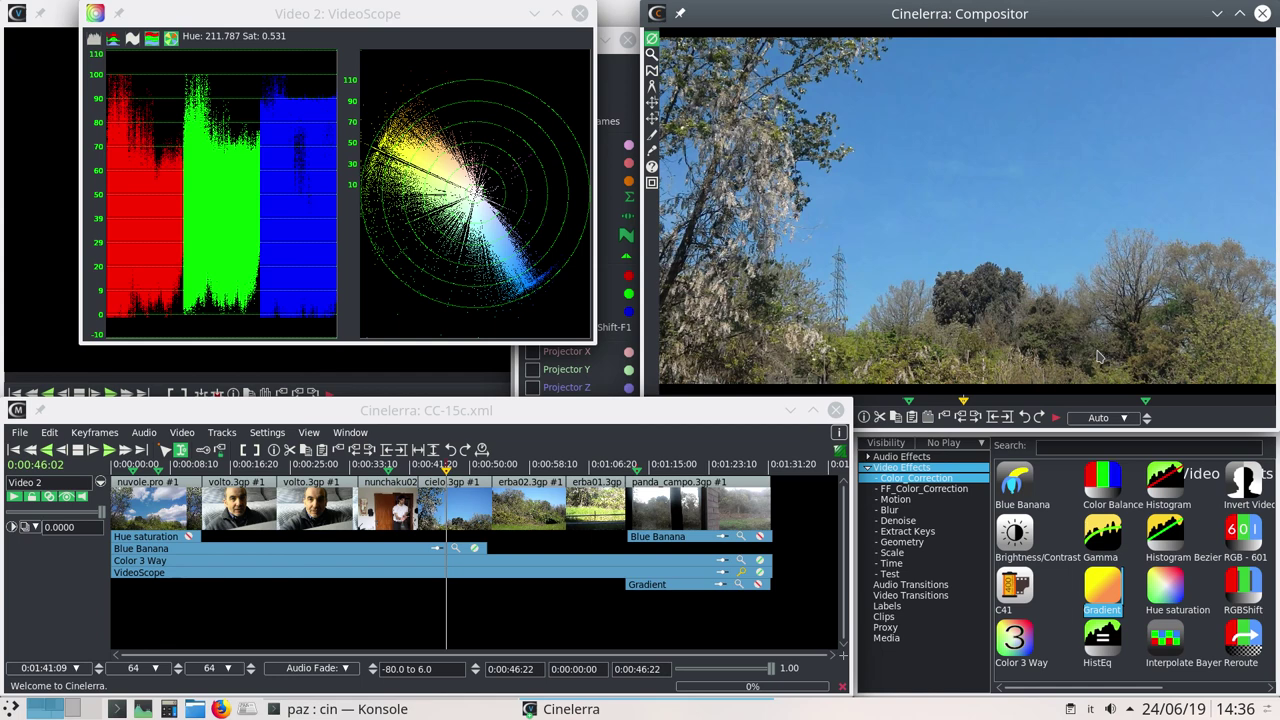
Put VideoScope away and look over the Color 3 Way controls on the cielo.3gp shot, closing them when done
{"action": "left_click", "coordinate": [579, 15]}
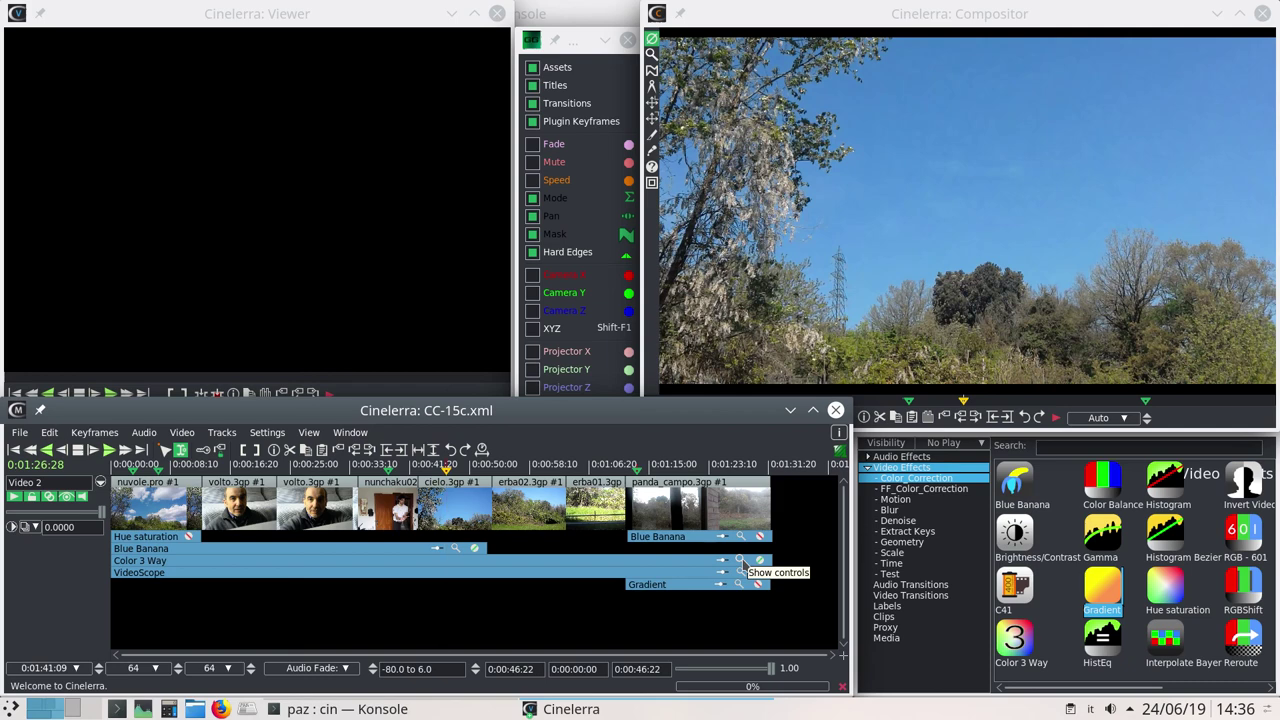
{"action": "left_click", "coordinate": [741, 561]}
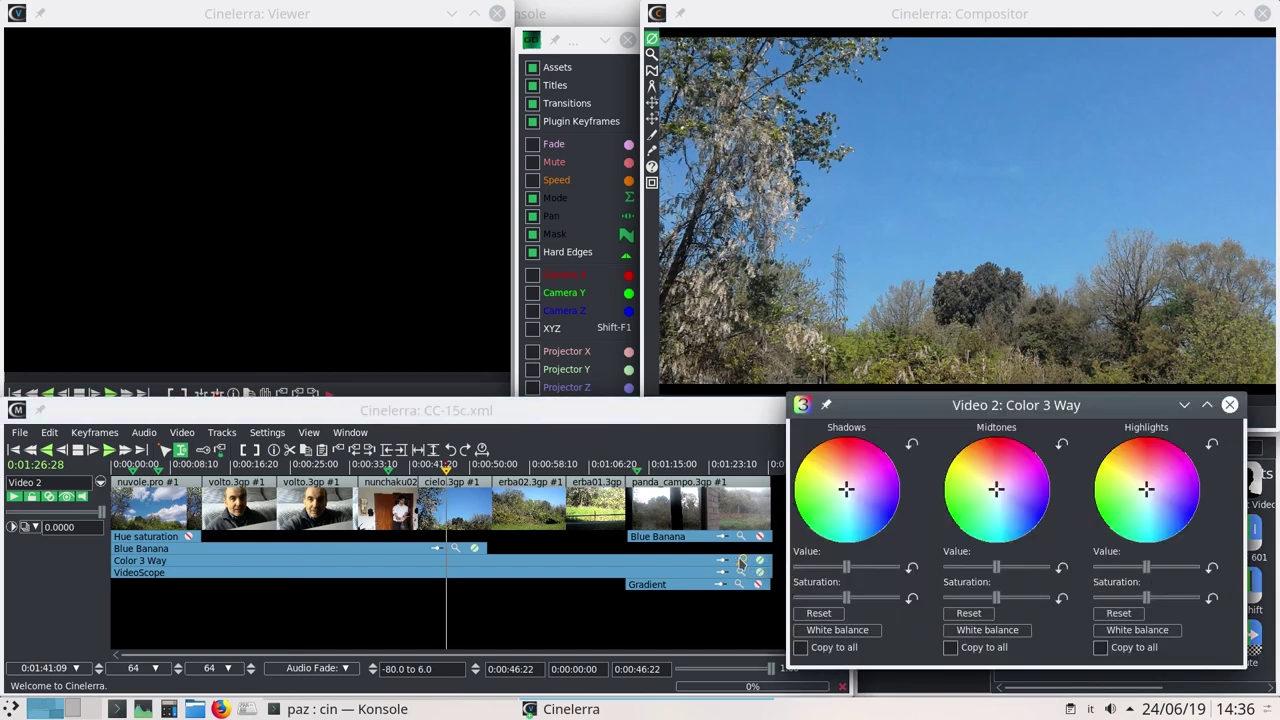
{"action": "left_click", "coordinate": [1229, 404]}
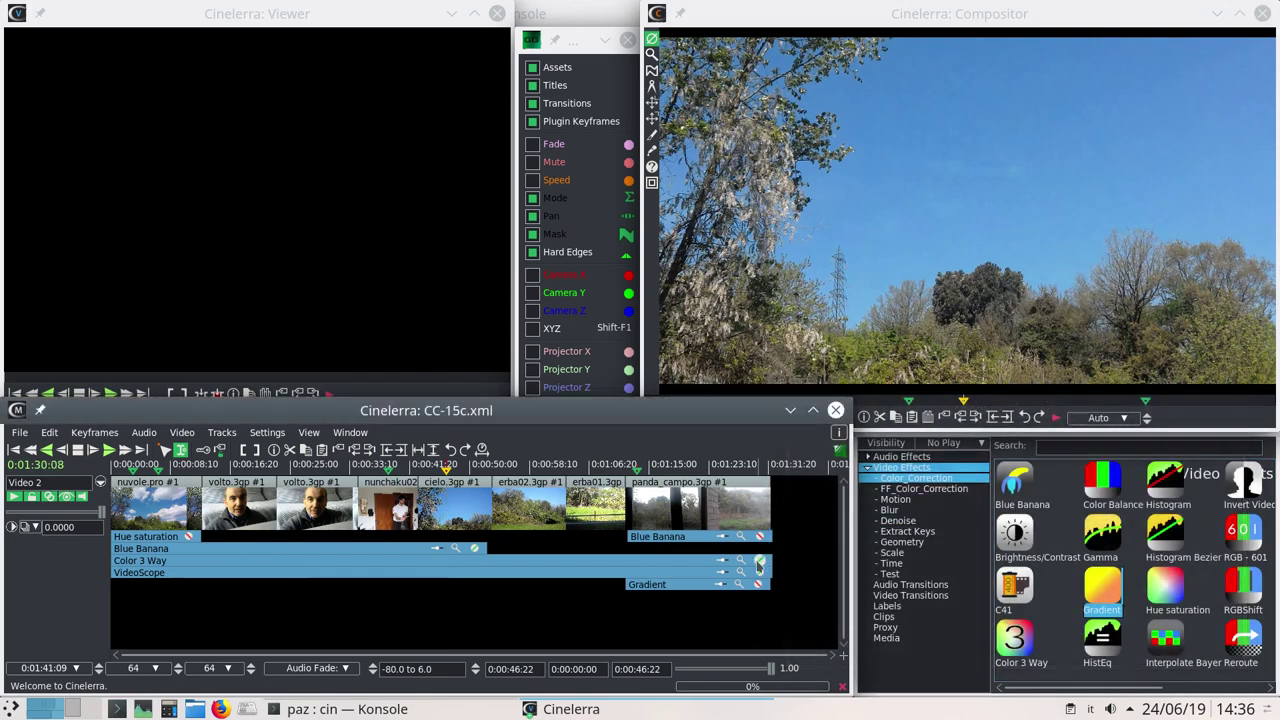
With VideoScope placed clear of the Blue Banana controls, preview the areas Blue Banana selects in the cielo.3gp sky, and close Blue Banana
{"action": "left_click", "coordinate": [455, 548]}
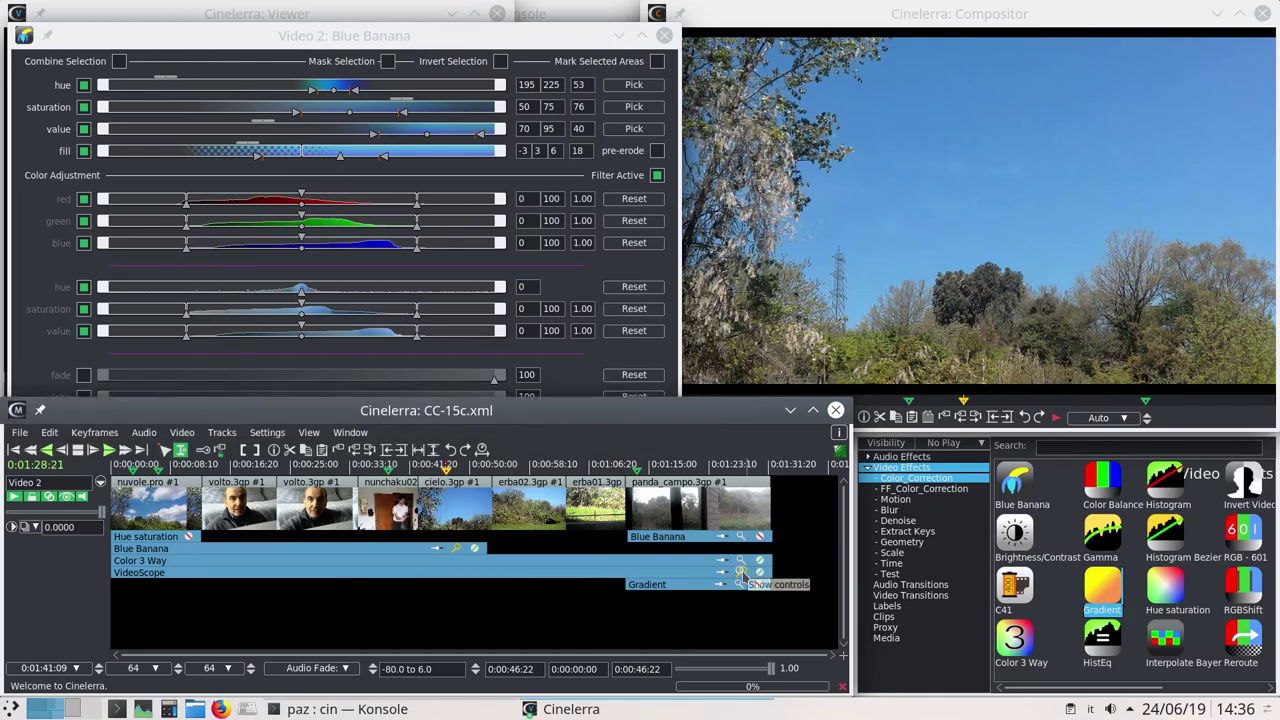
{"action": "left_click", "coordinate": [740, 572]}
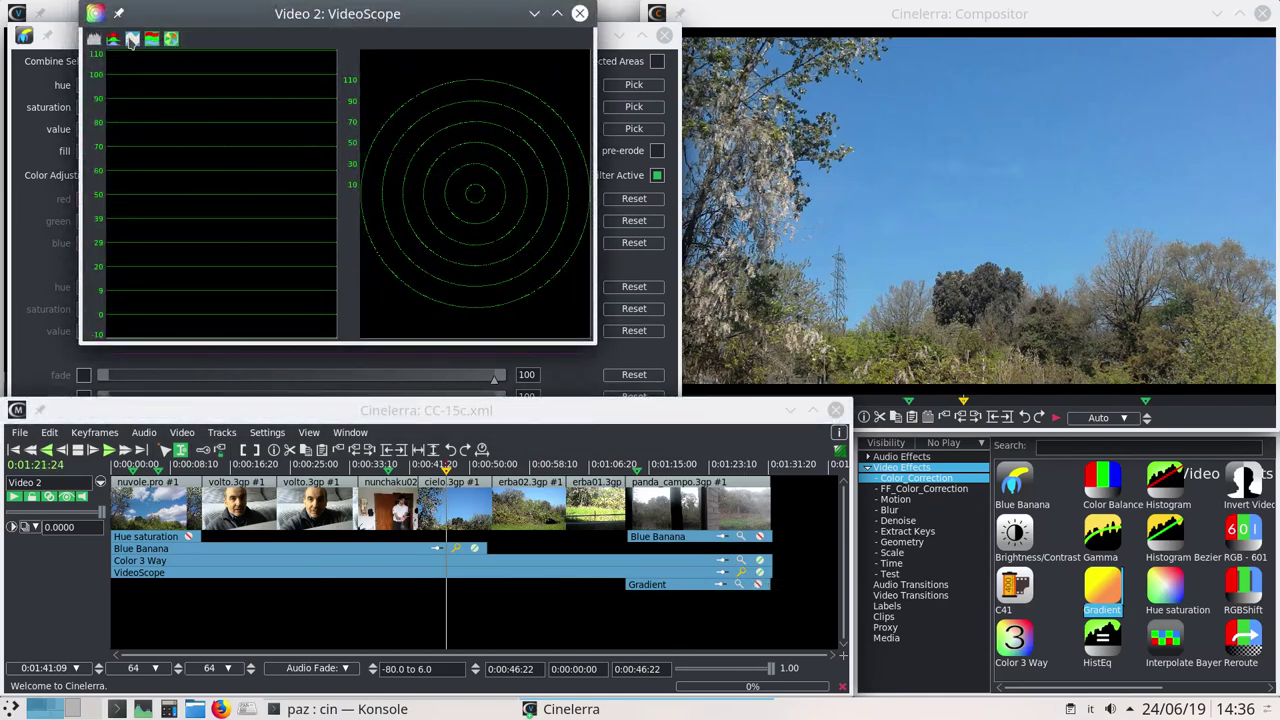
{"action": "left_click_drag", "start_coordinate": [212, 14], "coordinate": [942, 329]}
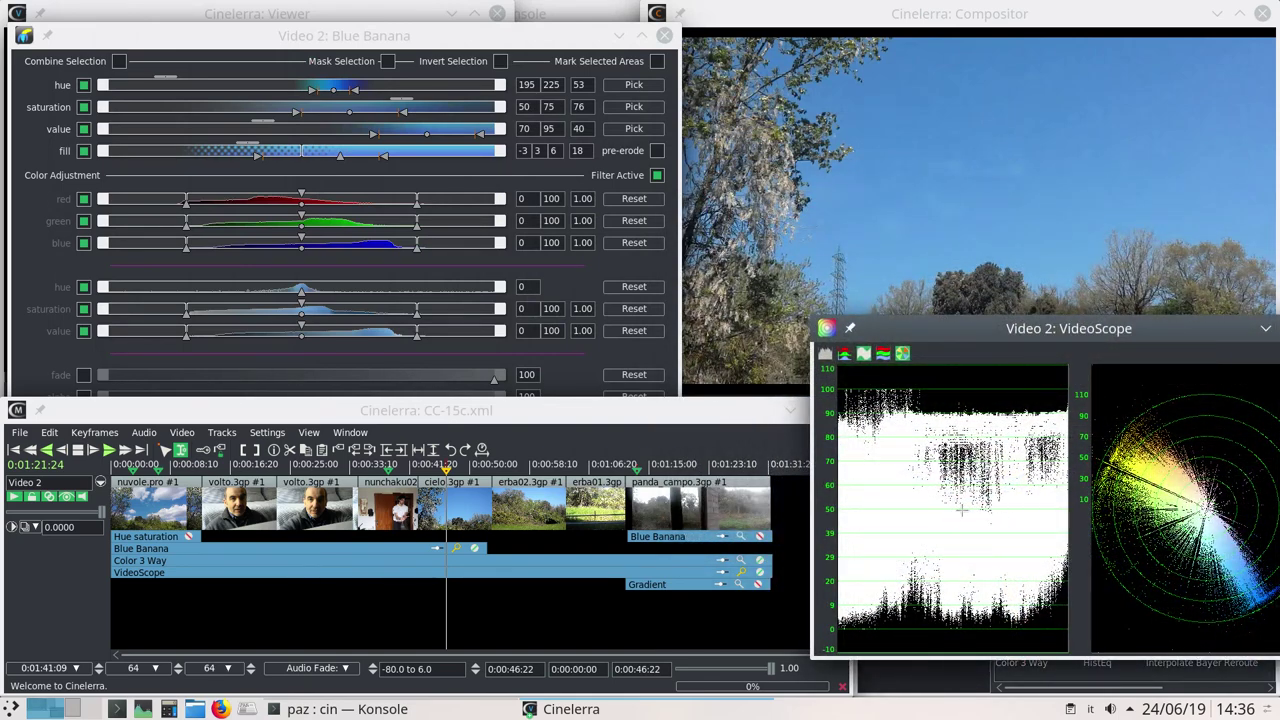
{"action": "left_click", "coordinate": [657, 61]}
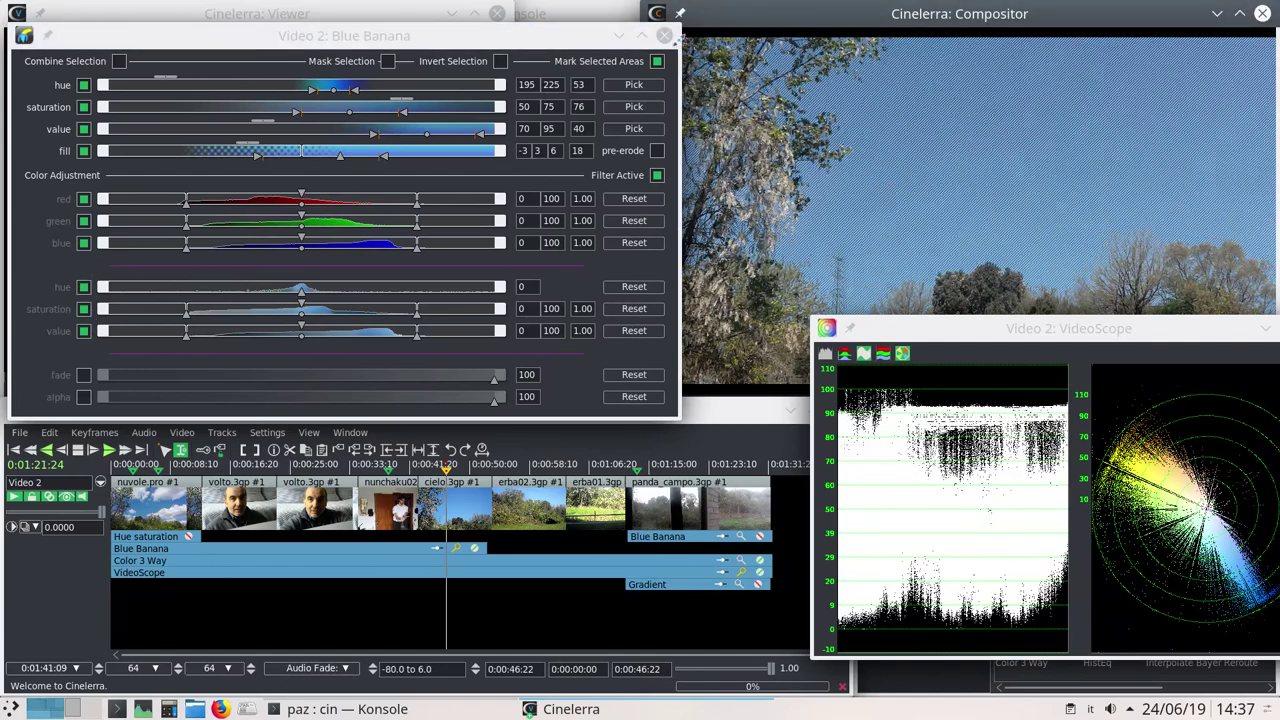
{"action": "left_click", "coordinate": [665, 37]}
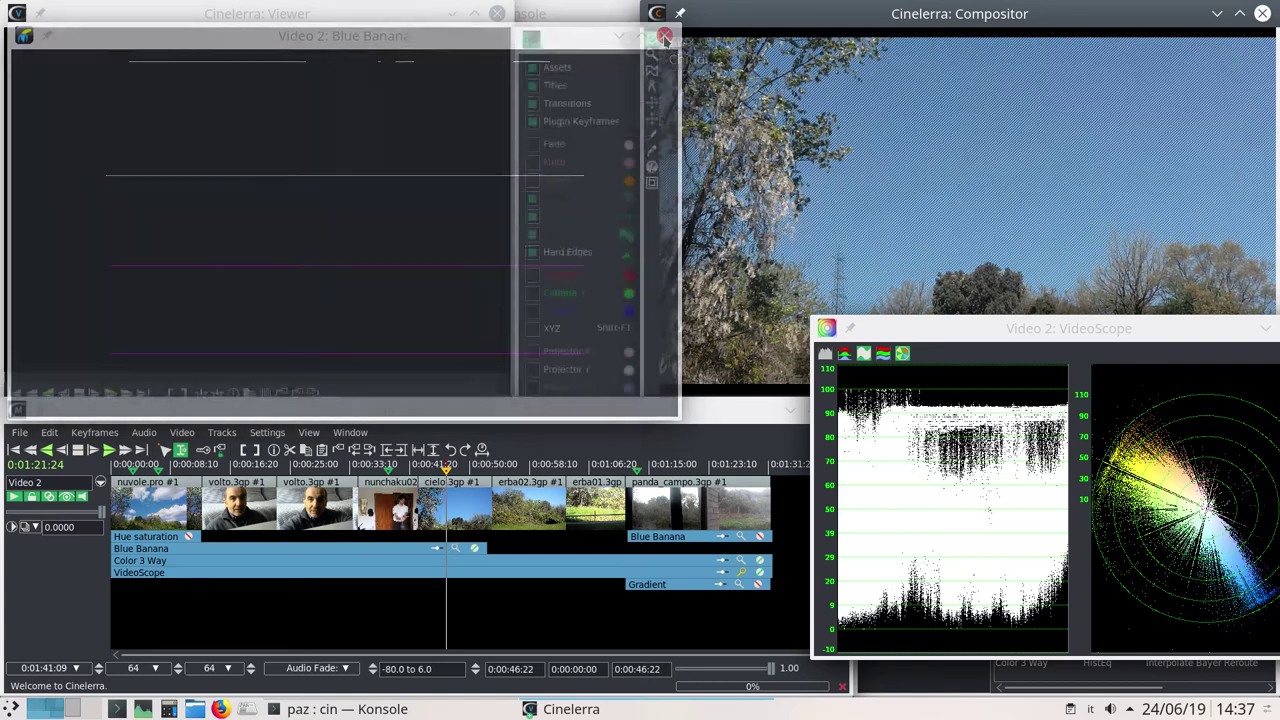
Read hue and saturation at points beside the vectorscope's blue trace and compare them with the sky in the Compositor
{"action": "left_click", "coordinate": [1229, 566]}
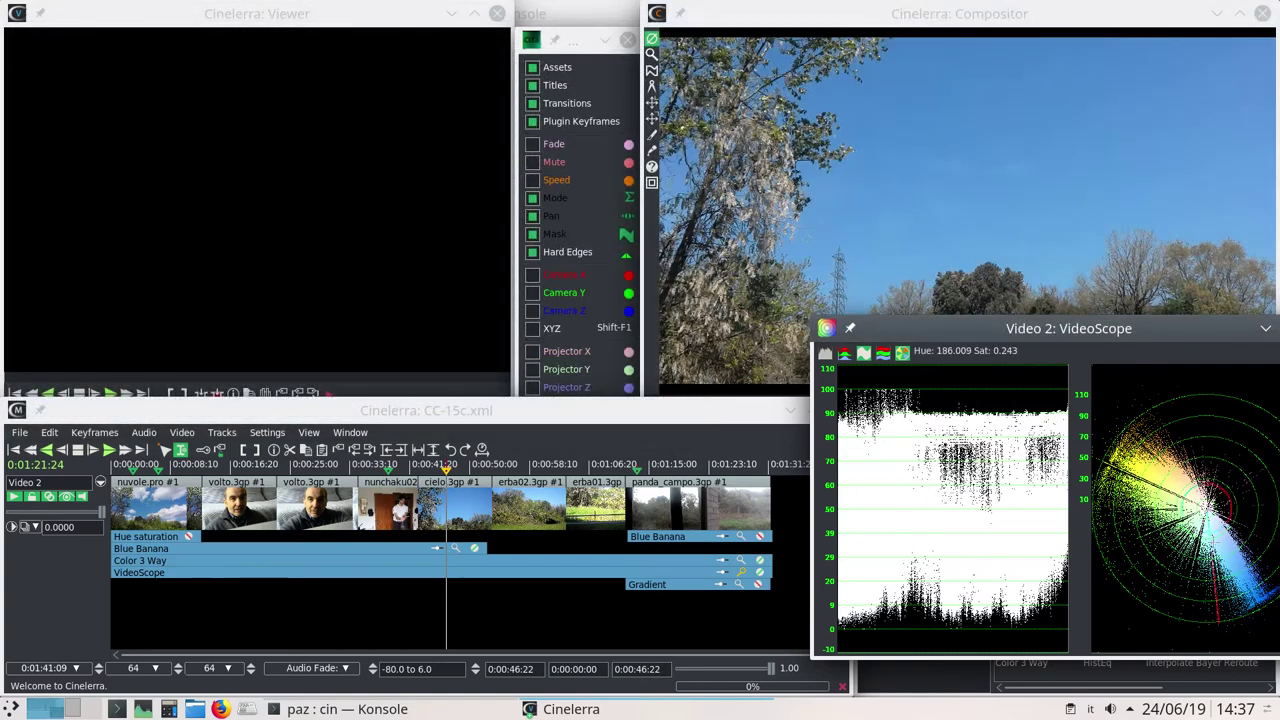
{"action": "left_click", "coordinate": [1224, 561]}
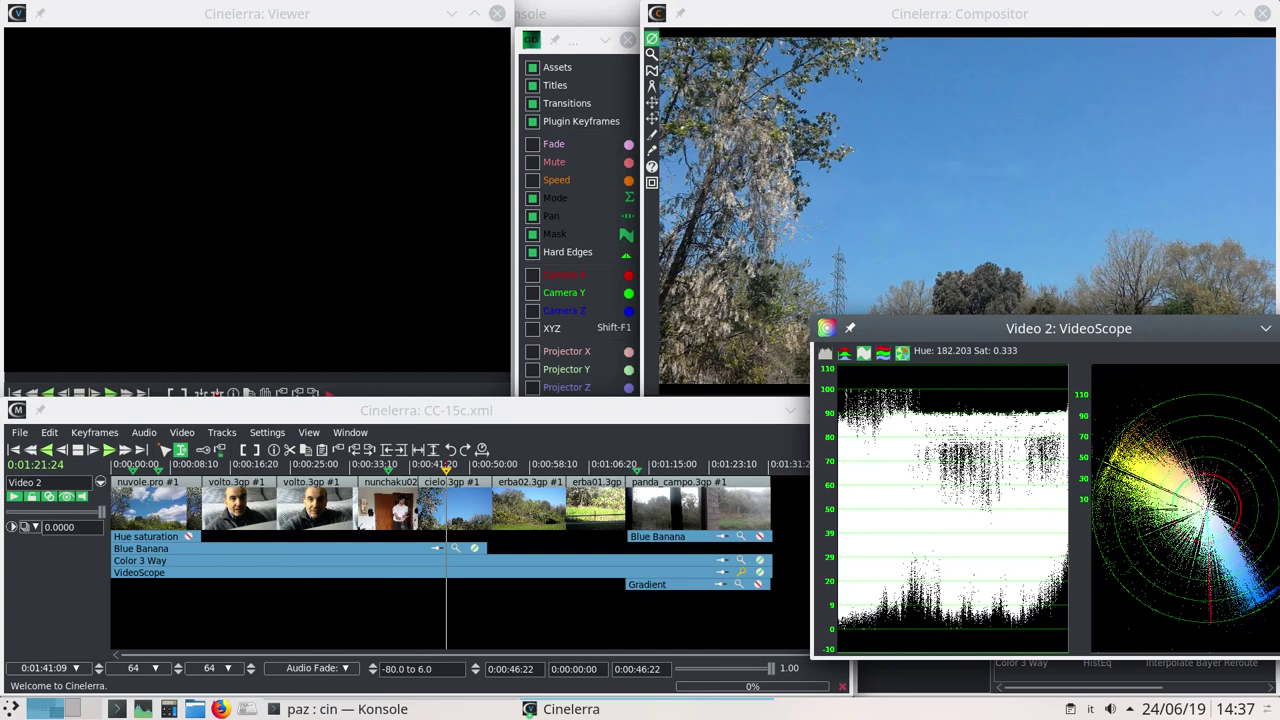
{"action": "left_click", "coordinate": [912, 117]}
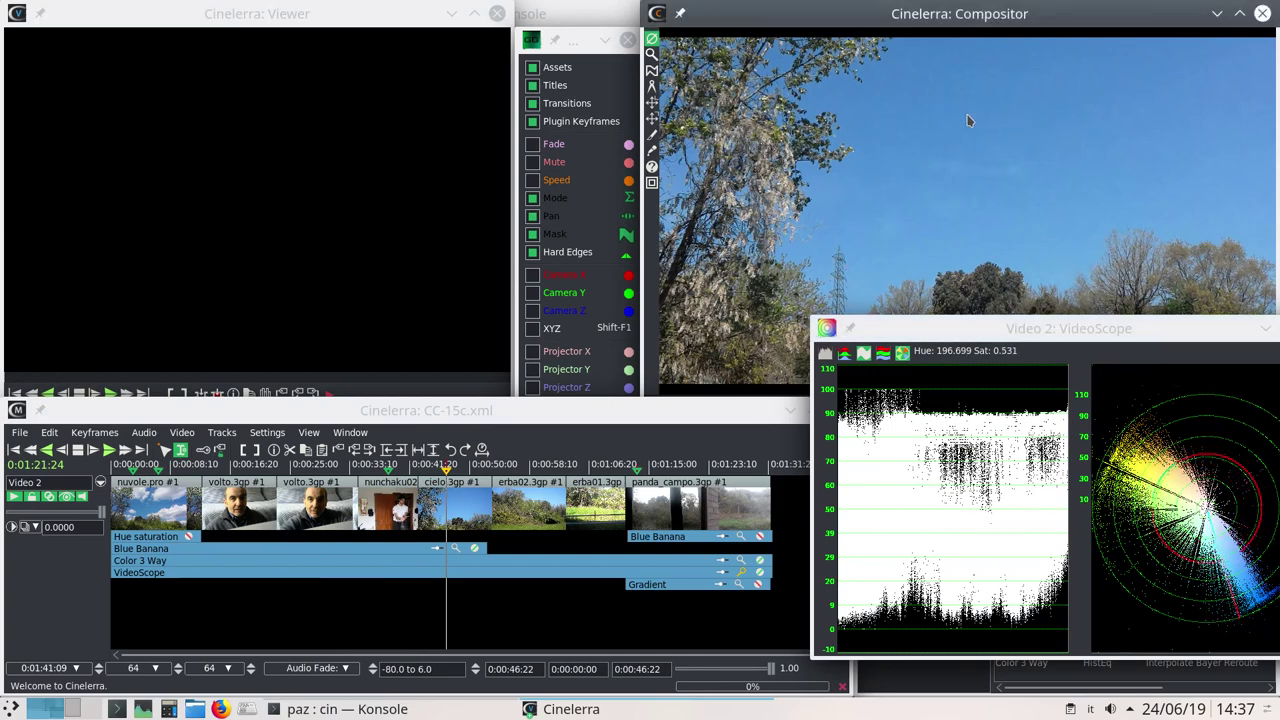
{"action": "left_click", "coordinate": [1085, 327]}
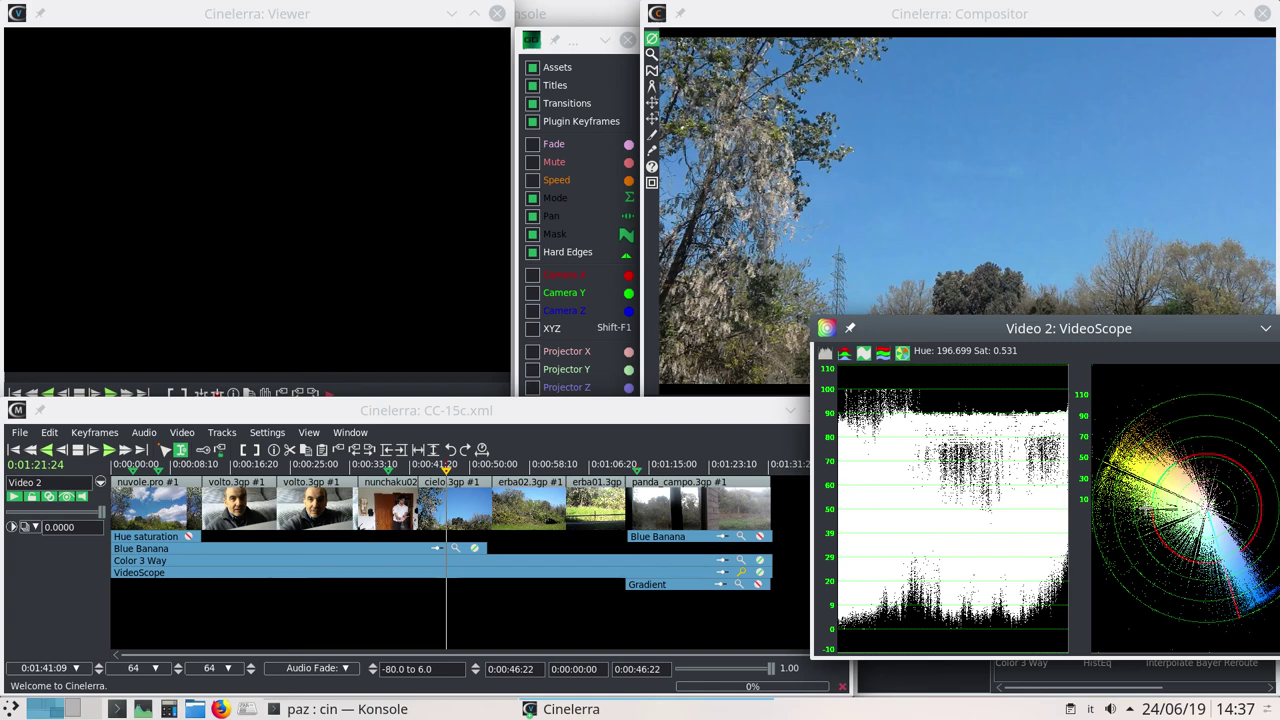
{"action": "left_click", "coordinate": [1007, 130]}
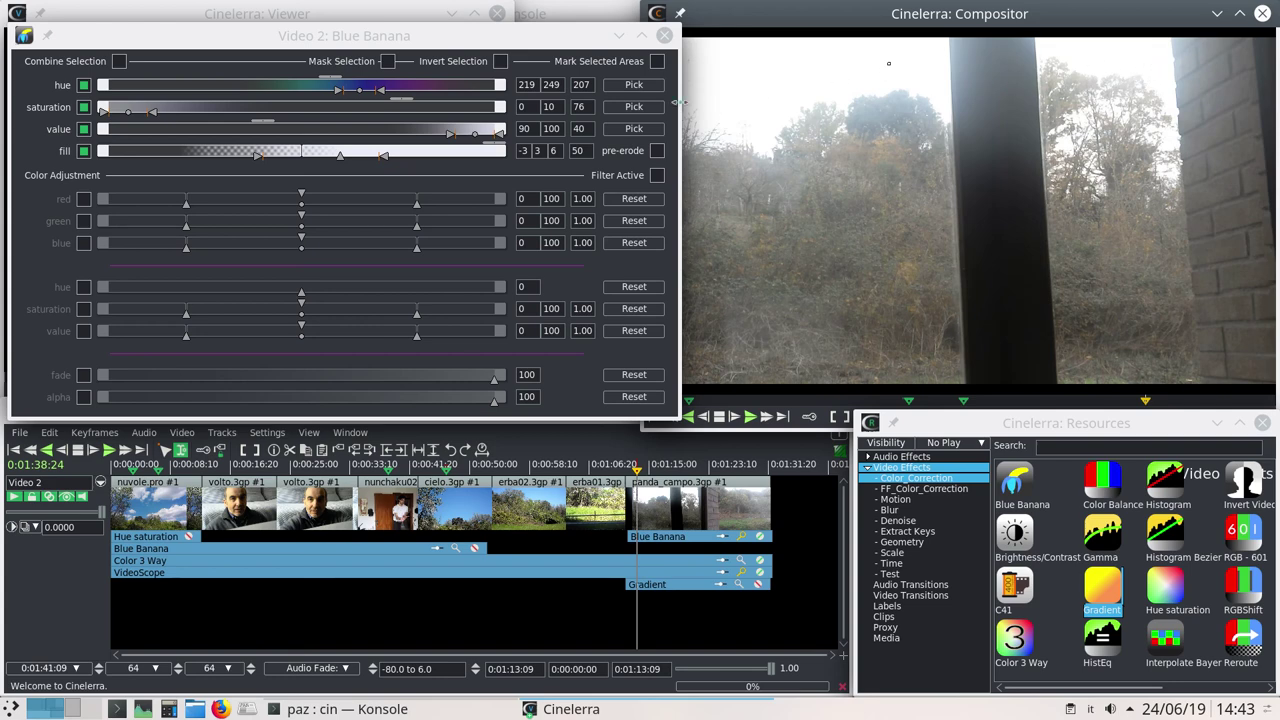
Preview Blue Banana's selected areas in the panda_campo.3gp shot at 0:01:13:09 and try its colour adjustment with the filter active
{"action": "left_click", "coordinate": [657, 62]}
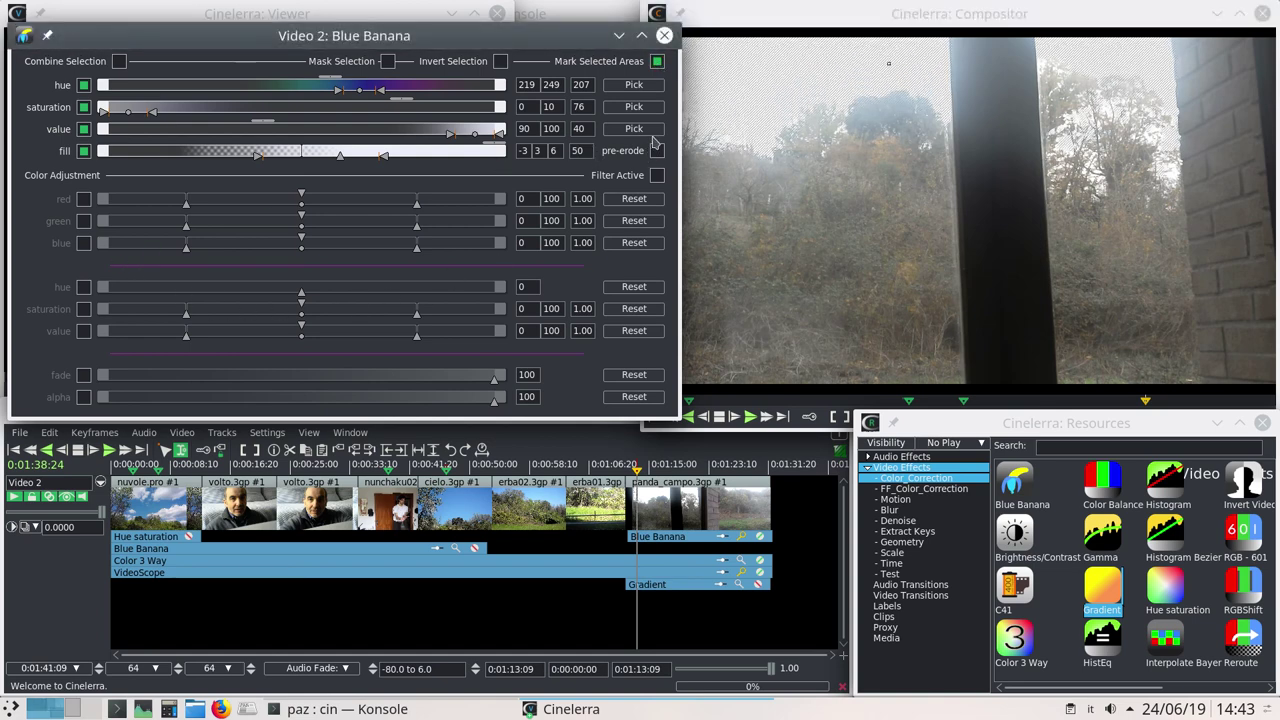
{"action": "left_click", "coordinate": [657, 62]}
{"action": "left_click", "coordinate": [656, 175]}
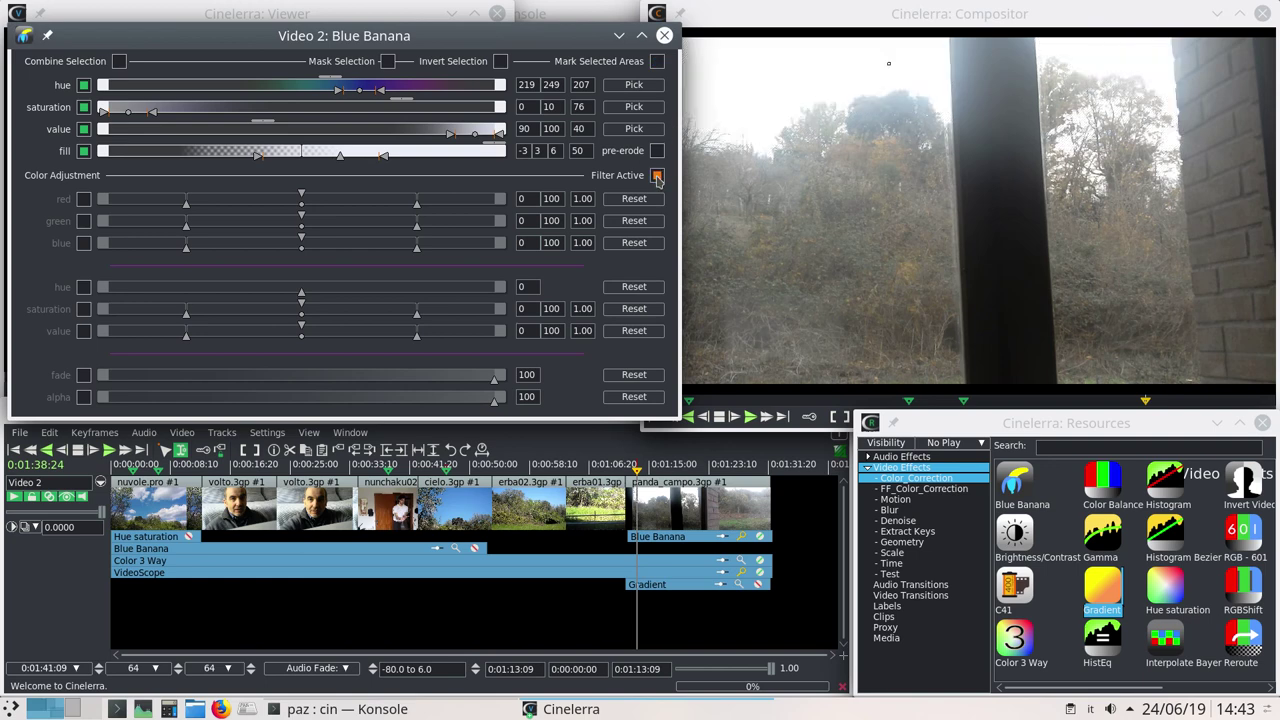
{"action": "left_click", "coordinate": [243, 250]}
{"action": "left_click", "coordinate": [303, 296]}
{"action": "left_click_drag", "start_coordinate": [303, 296], "coordinate": [240, 303]}
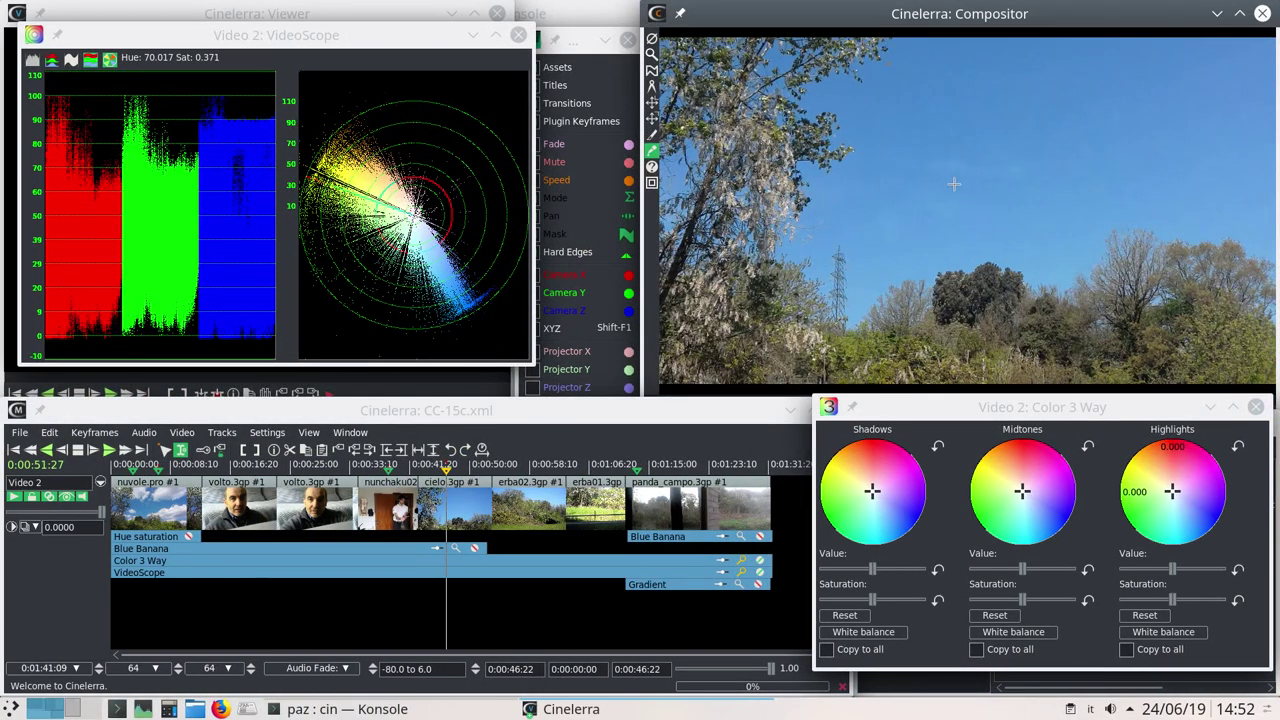
Compare the nuvole.pro shot's scopes at 0:00:03:02 and 0:00:06:18, and return to the cielo.3gp shot at 0:00:46:22
{"action": "left_click", "coordinate": [133, 466]}
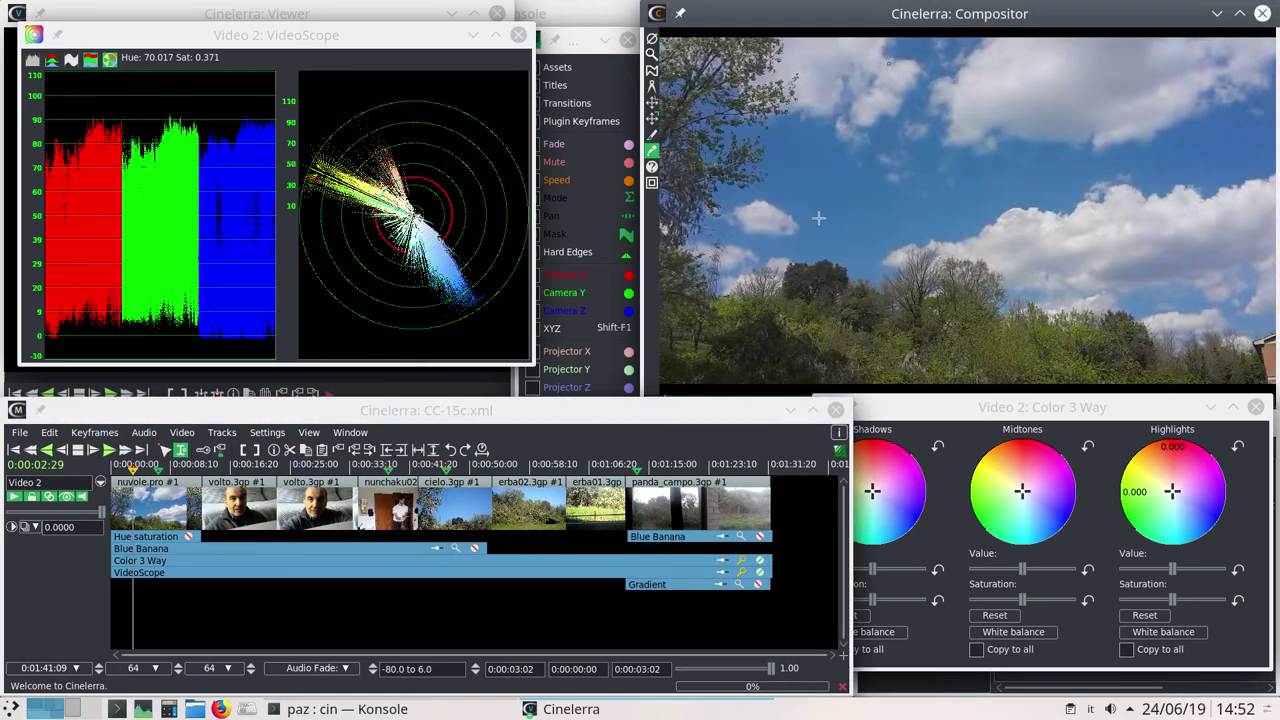
{"action": "left_click", "coordinate": [159, 466]}
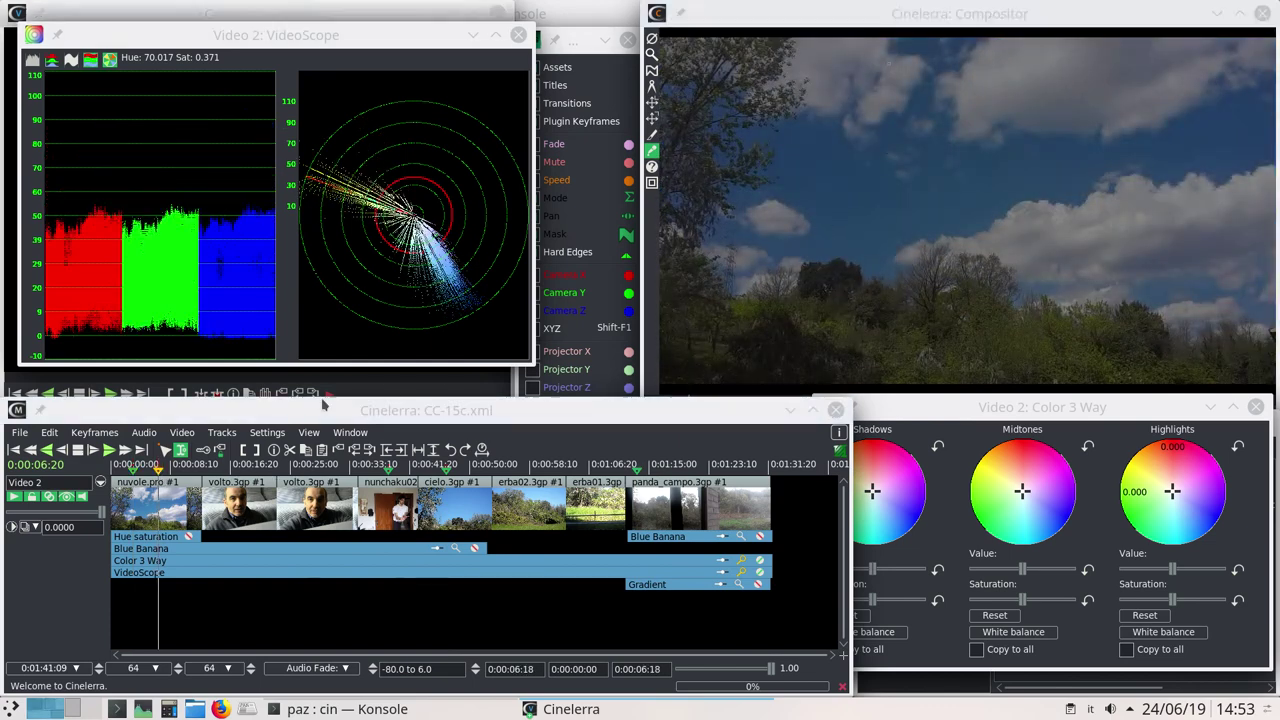
{"action": "left_click", "coordinate": [133, 466]}
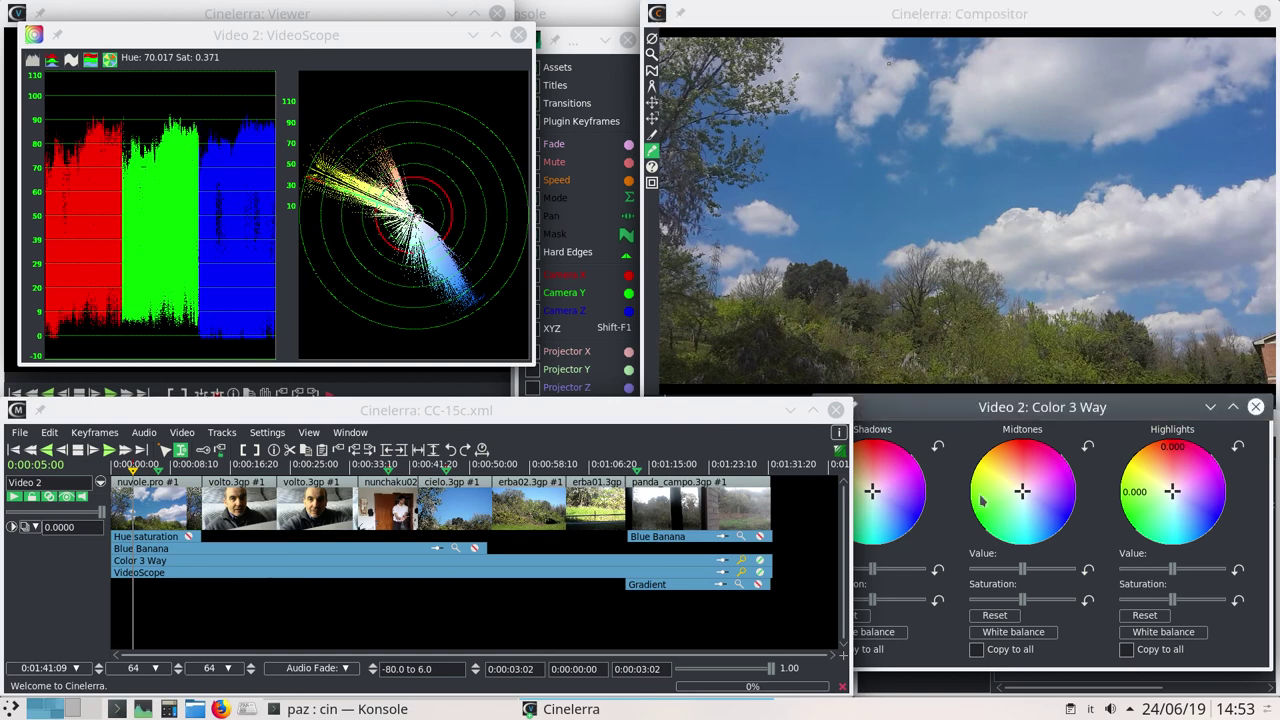
{"action": "left_click", "coordinate": [431, 534]}
{"action": "left_click", "coordinate": [446, 468]}
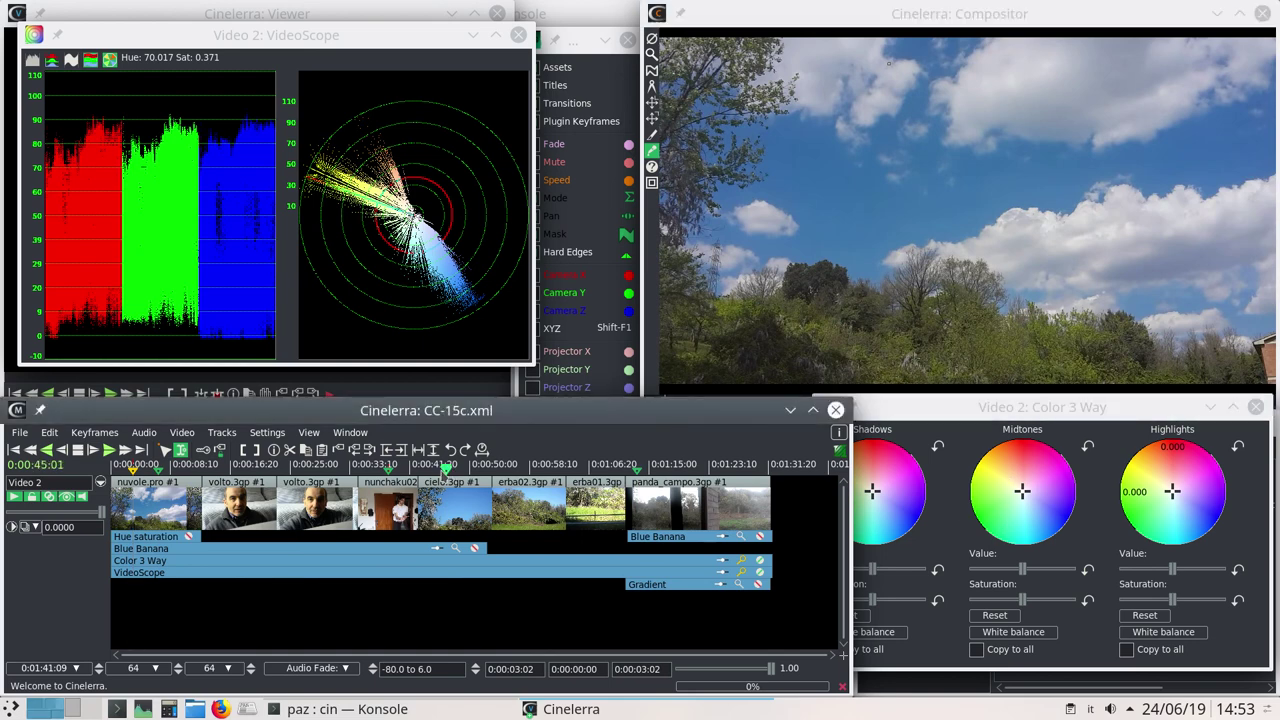
Try the VideoScope window over the Compositor, then place it over the Viewer, leaving the Compositor, timeline and Color 3 Way uncovered
{"action": "left_click", "coordinate": [481, 45]}
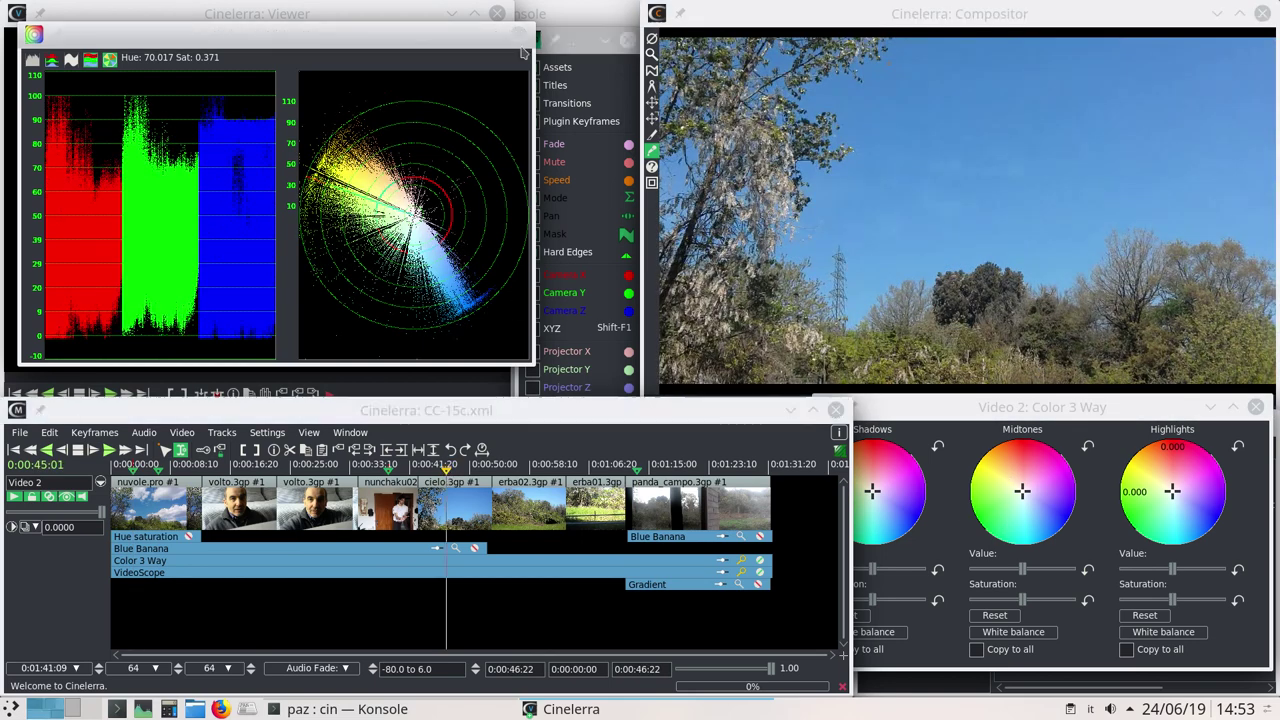
{"action": "left_click_drag", "start_coordinate": [404, 36], "coordinate": [1006, 201]}
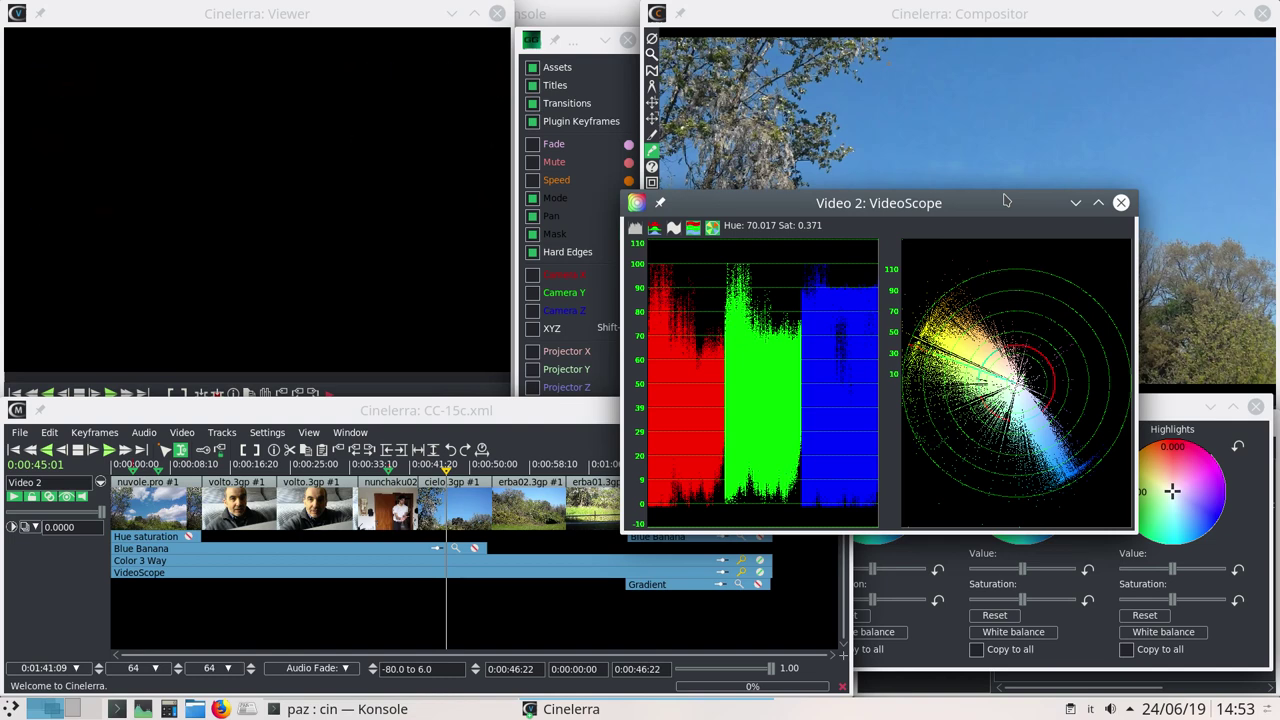
{"action": "left_click_drag", "start_coordinate": [1005, 201], "coordinate": [323, 40]}
{"action": "left_click", "coordinate": [372, 412]}
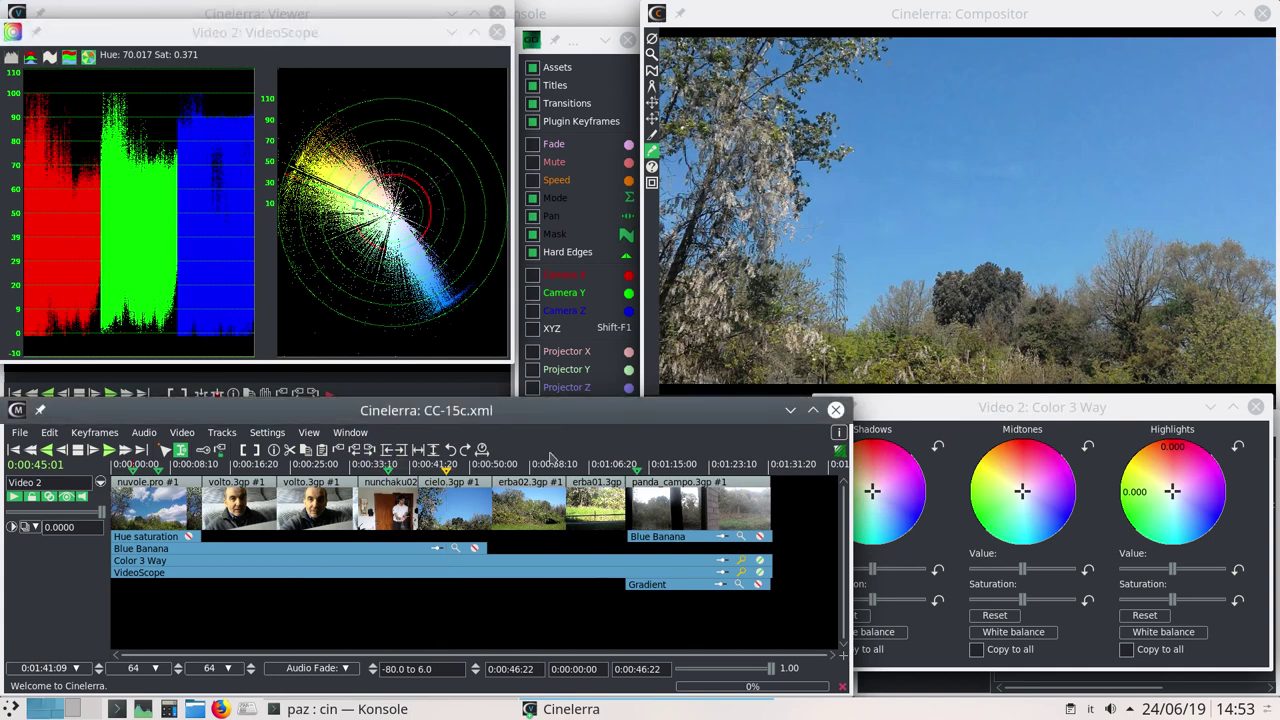
{"action": "left_click", "coordinate": [1014, 151]}
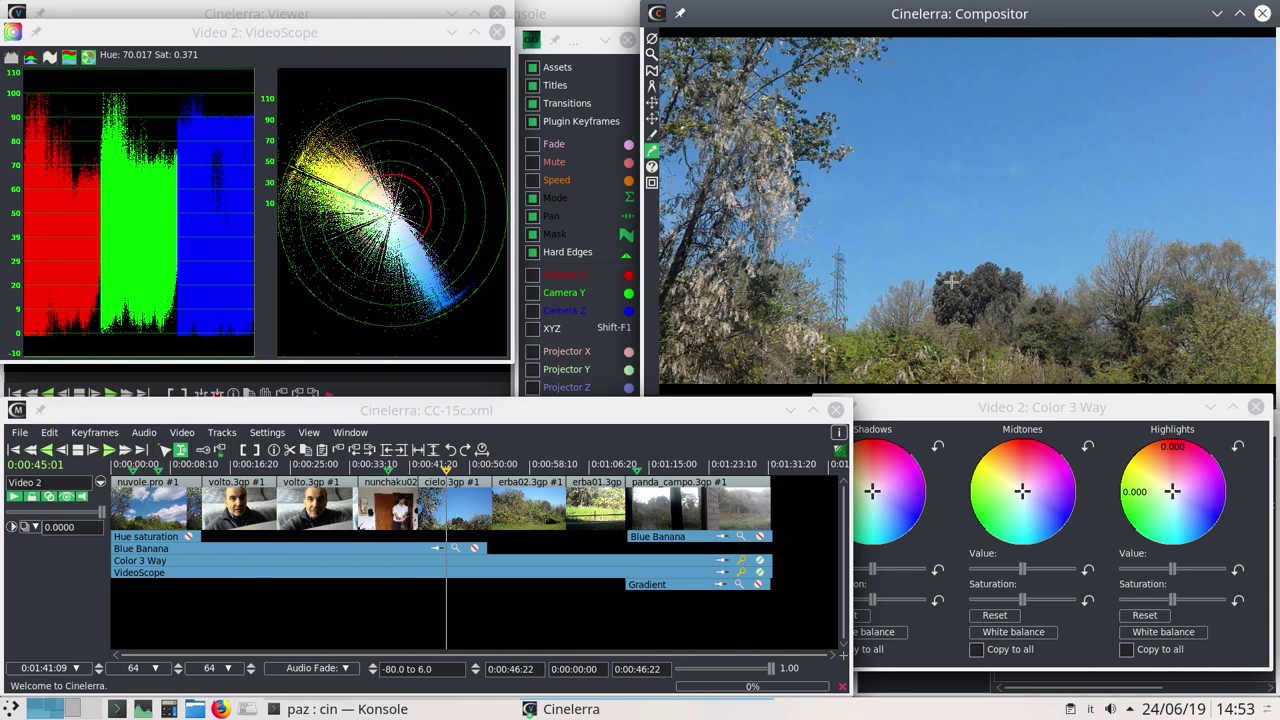
{"action": "left_click", "coordinate": [980, 407]}
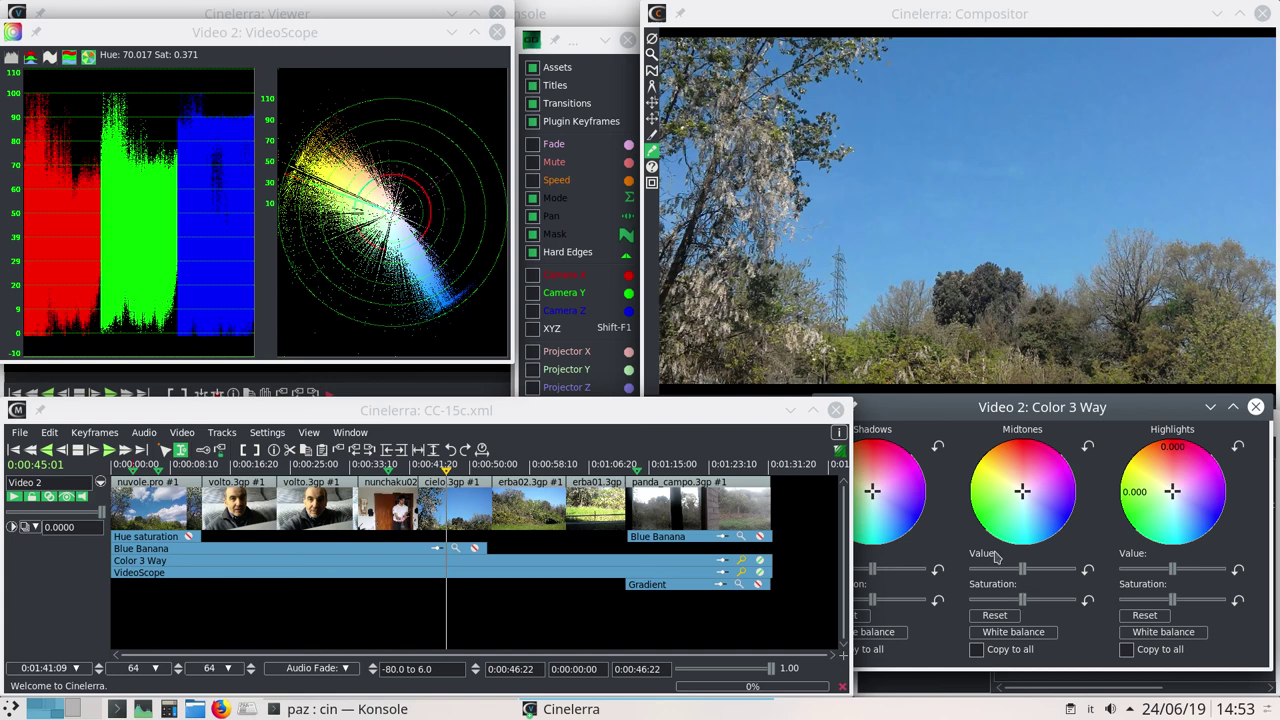
Go to the nunchaku shot at 0:00:38:20 and show its frame in the Compositor
{"action": "left_click", "coordinate": [442, 610]}
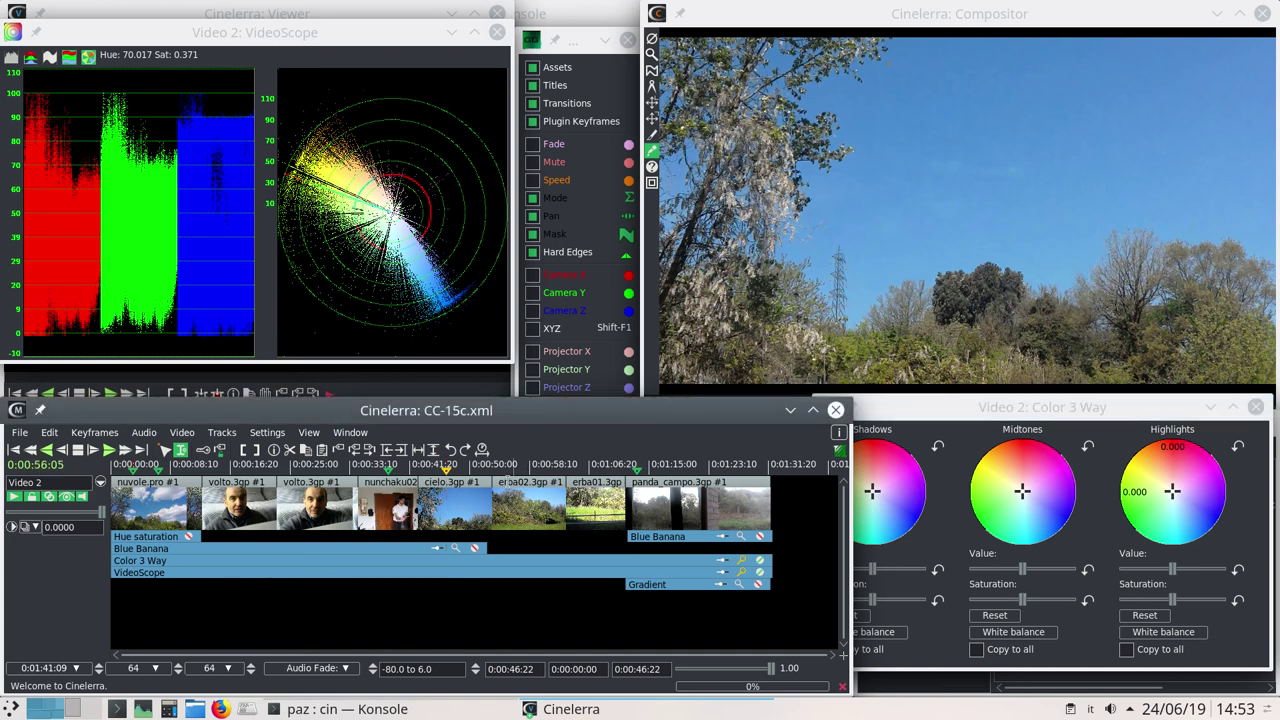
{"action": "left_click", "coordinate": [388, 466]}
{"action": "left_click", "coordinate": [1066, 171]}
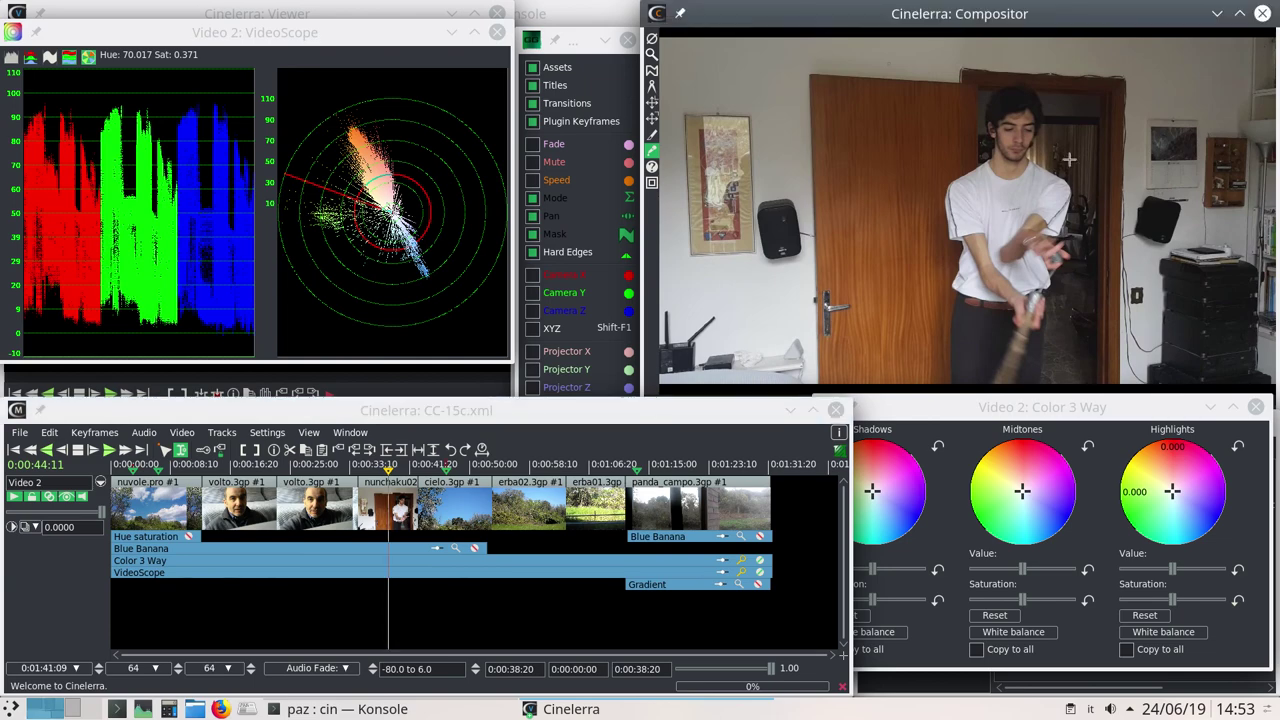
Move VideoScope below the Viewer, over the timeline, and bring the Color 3 Way controls fully into view beside it
{"action": "left_click", "coordinate": [334, 37]}
{"action": "left_click_drag", "start_coordinate": [332, 34], "coordinate": [357, 378]}
{"action": "left_click", "coordinate": [1045, 425]}
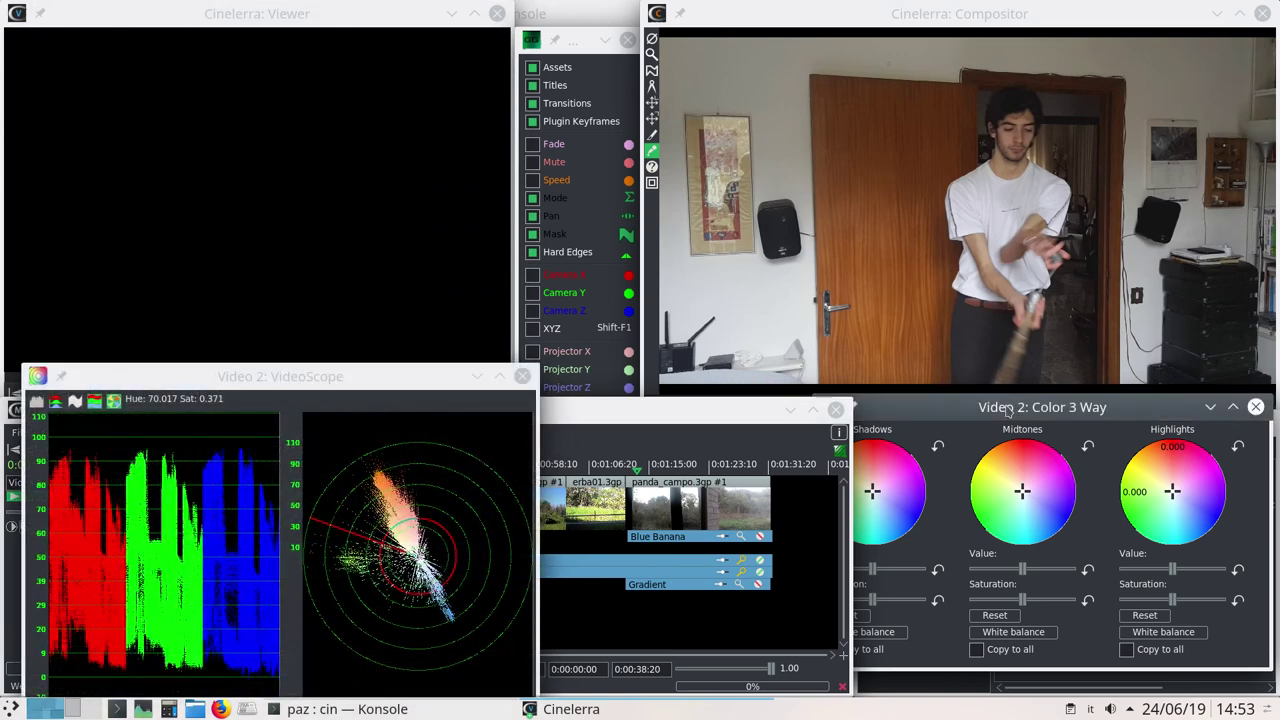
{"action": "left_click", "coordinate": [1005, 417]}
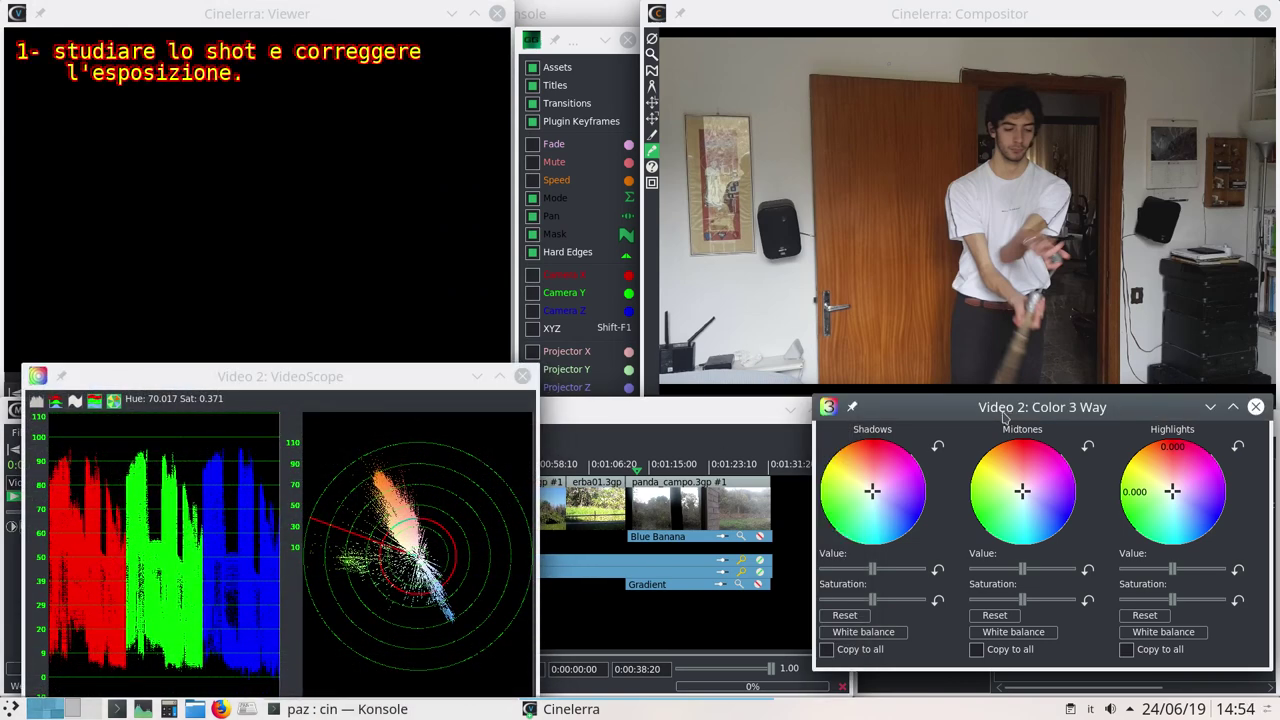